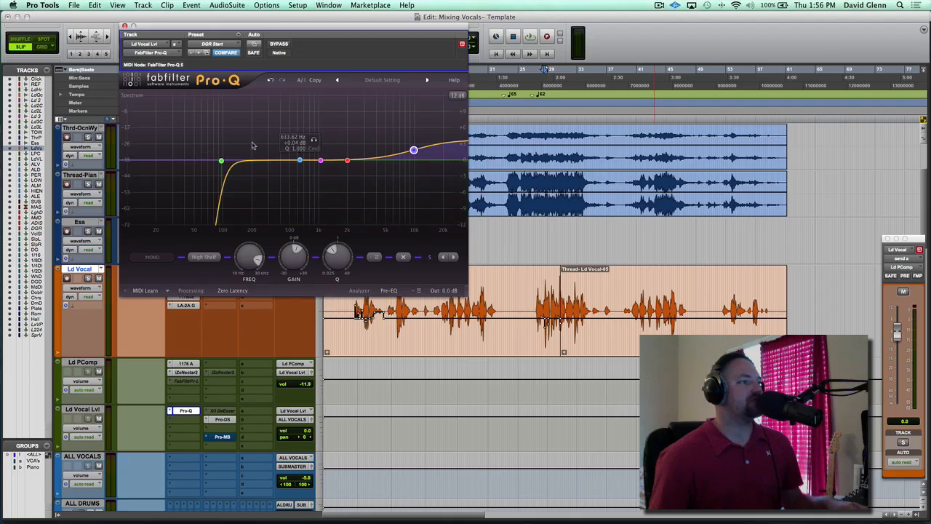
Select the Ld Vocal passage from just after bar 27 to nearly bar 38 for playback
double_click(309, 160)
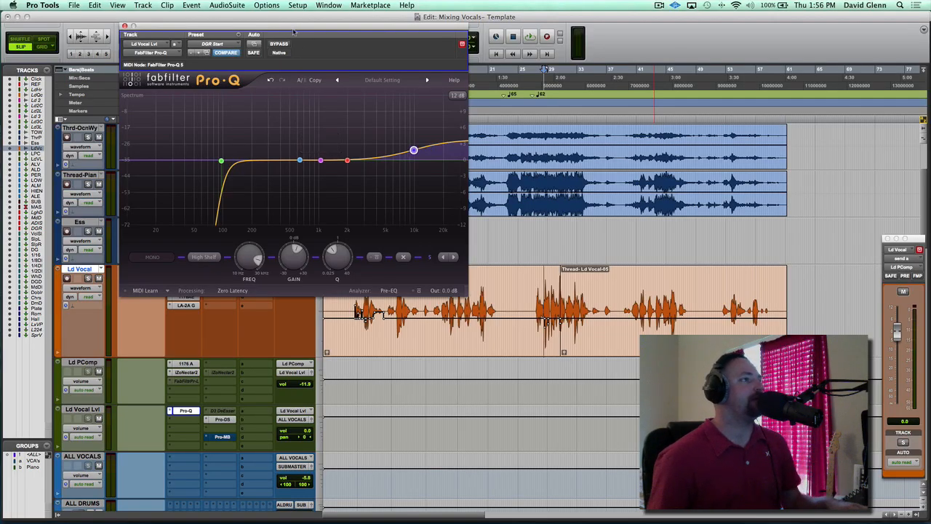
left_click_drag(294, 32, 291, 30)
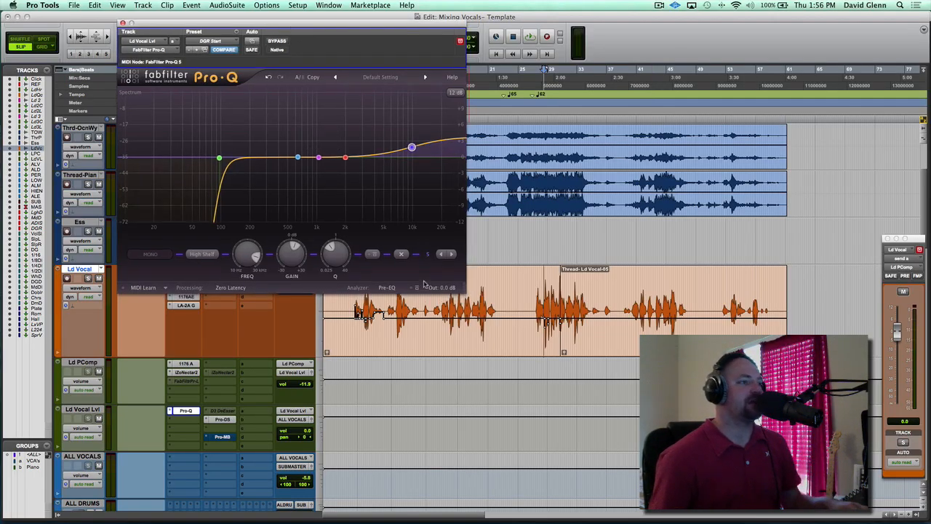
key("t")
key("t")
key("t")
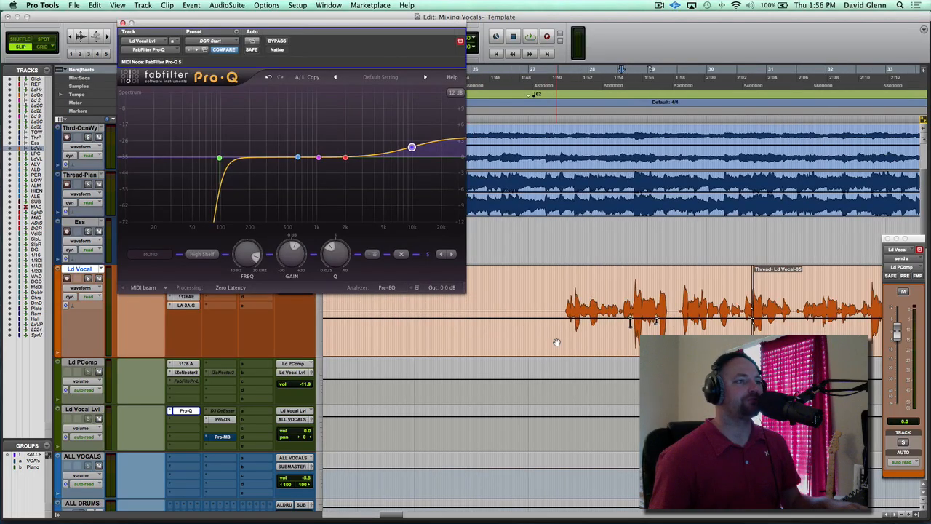
left_click(558, 283)
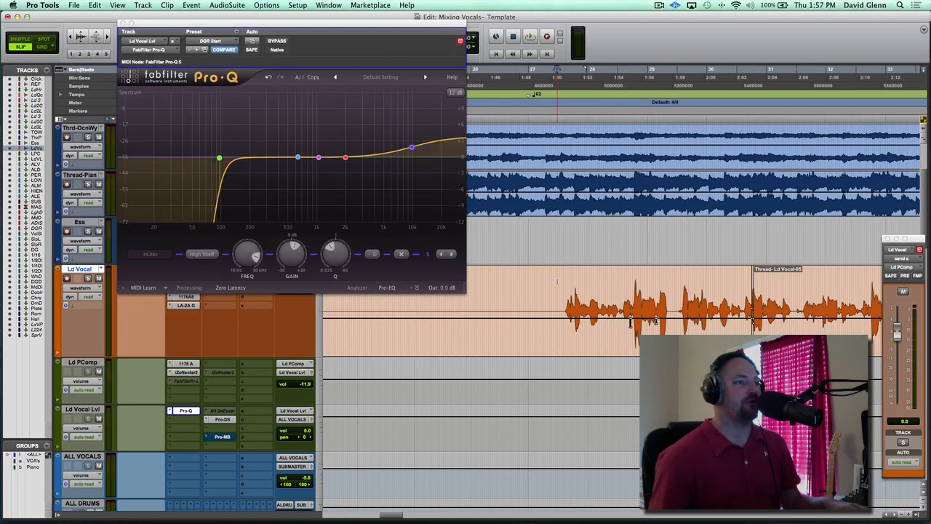
scroll(556, 281, "right", 3)
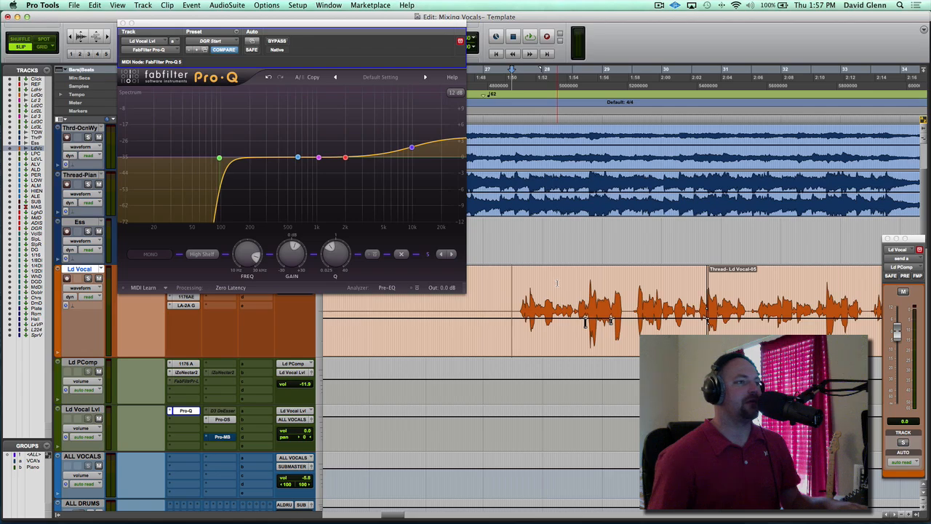
key("r")
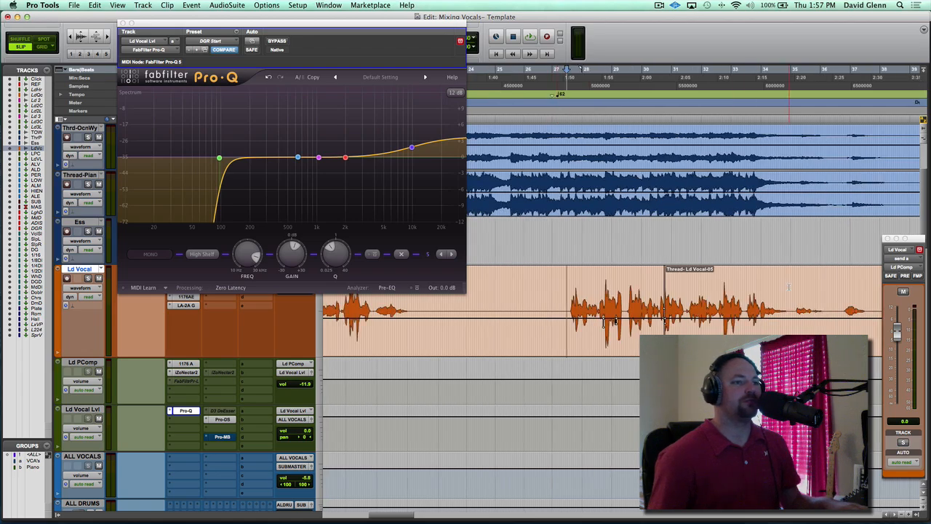
left_click_drag(788, 286, 878, 289)
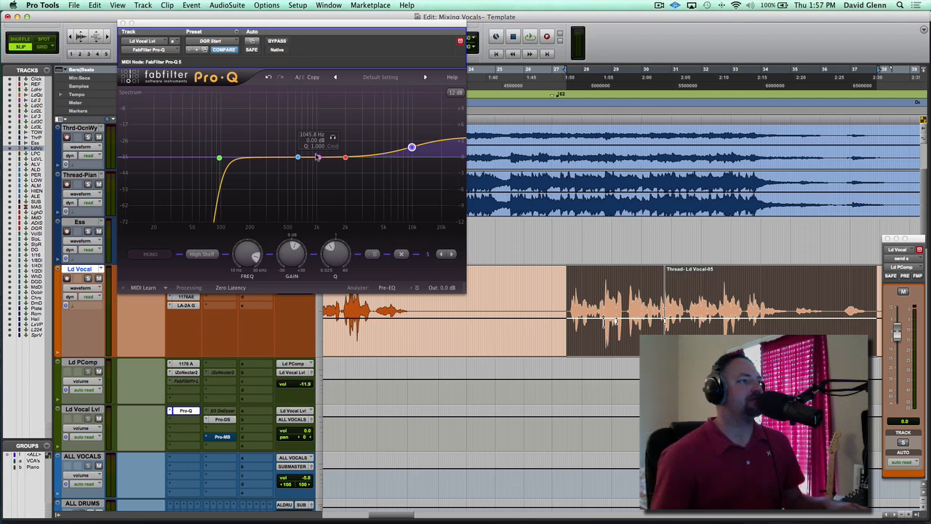
Try boosting the EQ's 1 kHz band, with narrow cuts beside it near 584 Hz and 2133 Hz
mouse_move(318, 158)
left_mouse_down()
mouse_move(315, 134)
mouse_move(319, 146)
left_mouse_up()
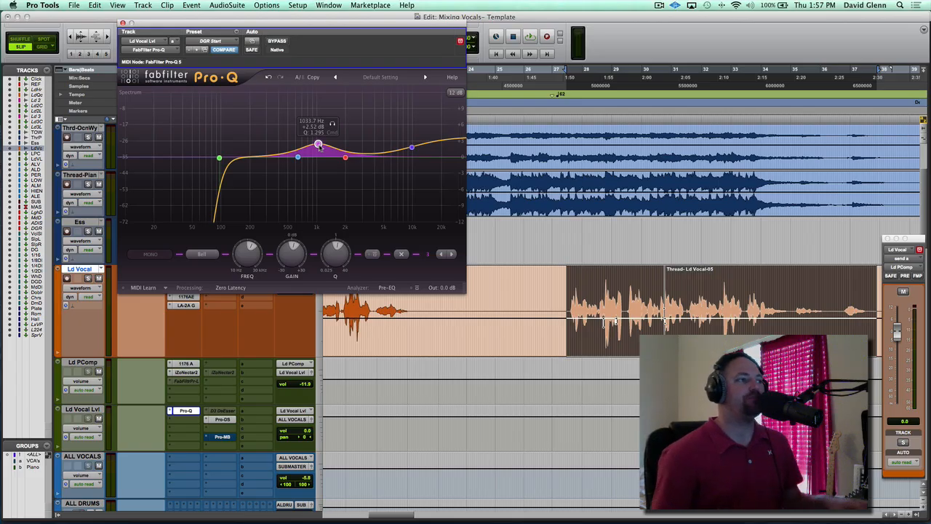
left_click_drag(318, 145, 318, 110)
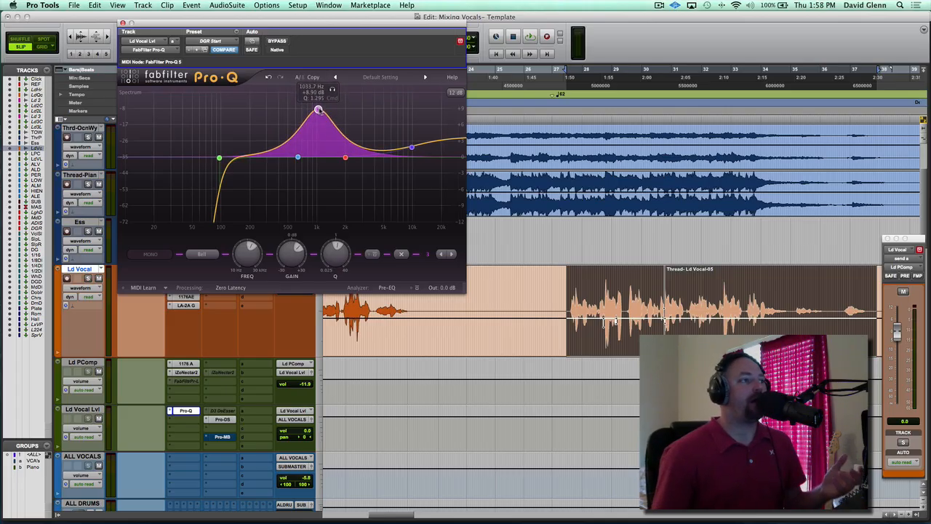
left_click_drag(318, 110, 349, 170)
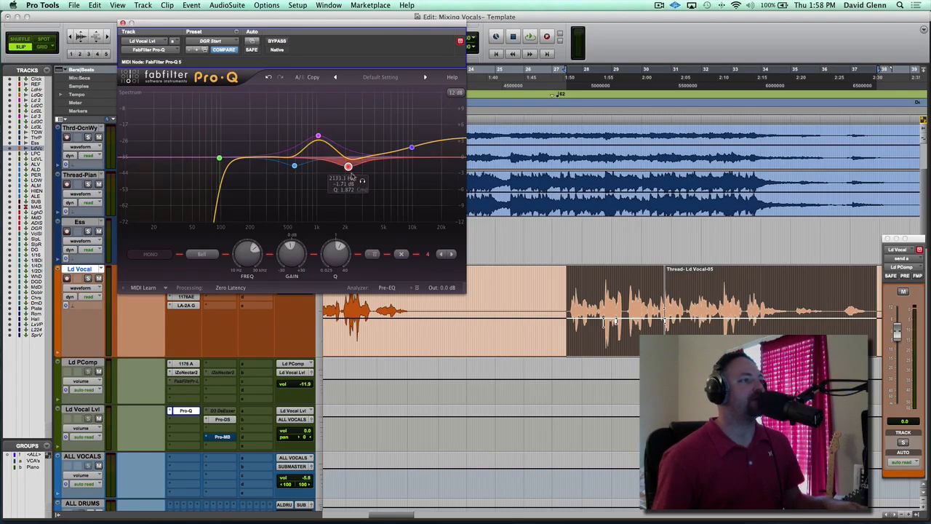
Return the three mid bands to nearly 0 dB and disable the bands around 584 Hz and 2 kHz
left_click(294, 164)
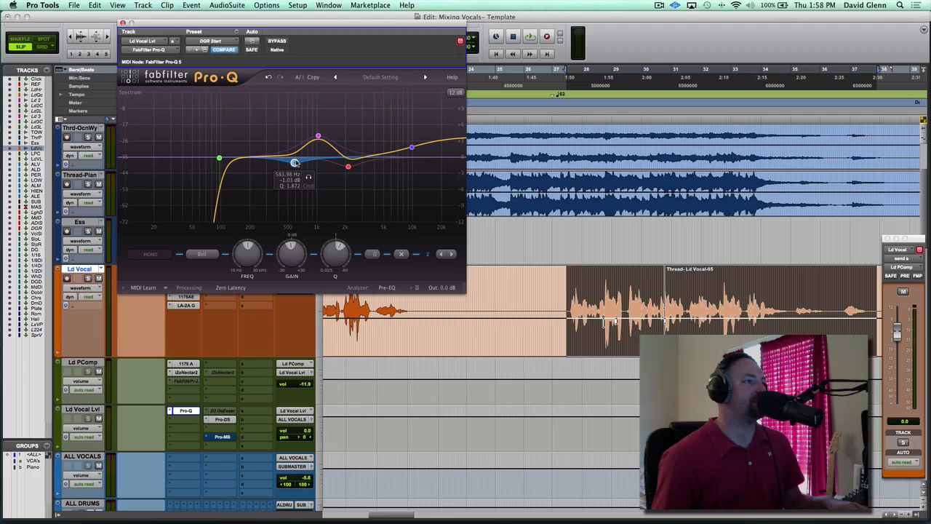
left_click_drag(295, 163, 295, 159)
left_click(348, 167)
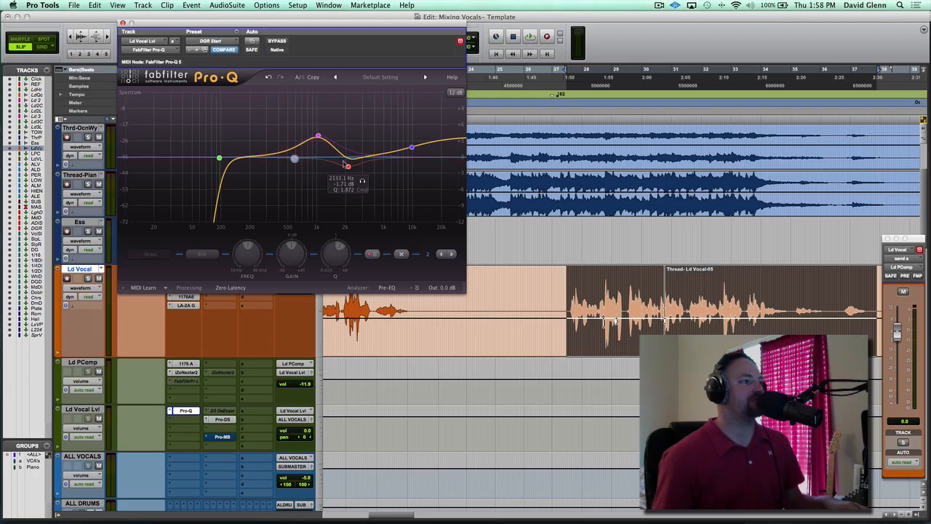
left_click_drag(349, 168, 317, 165)
left_click(317, 139)
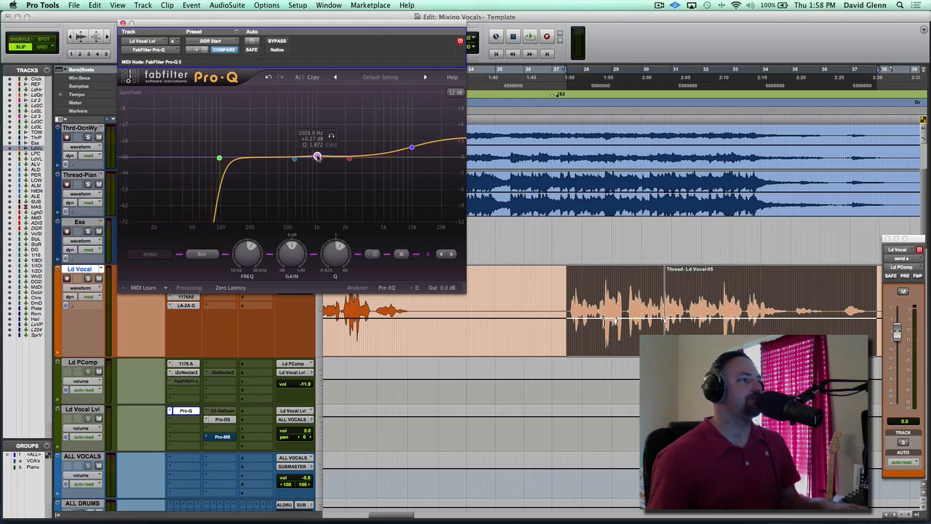
Play the selected vocal and boost the 1 kHz band by 4.58 dB at 1021.7 Hz with Q 1.203, auditioning the band in solo
key("space")
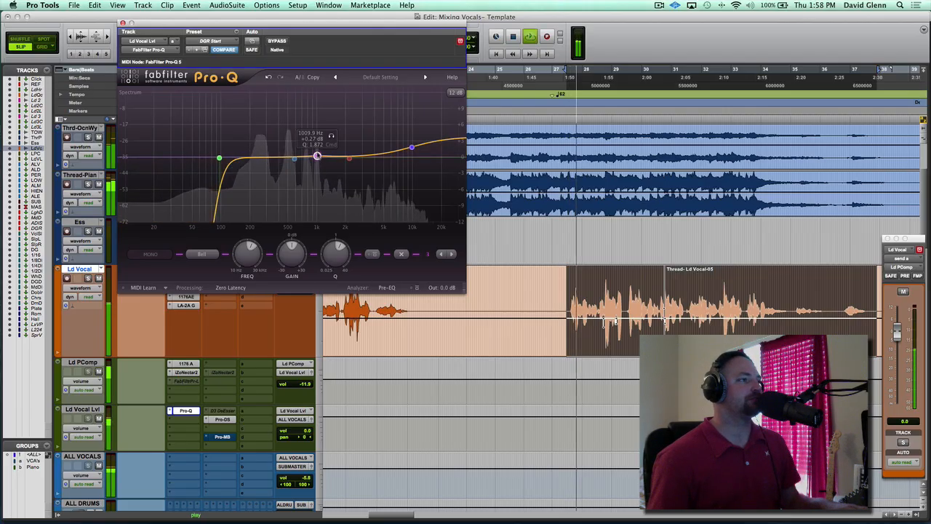
left_click_drag(317, 156, 329, 117)
left_click(323, 113)
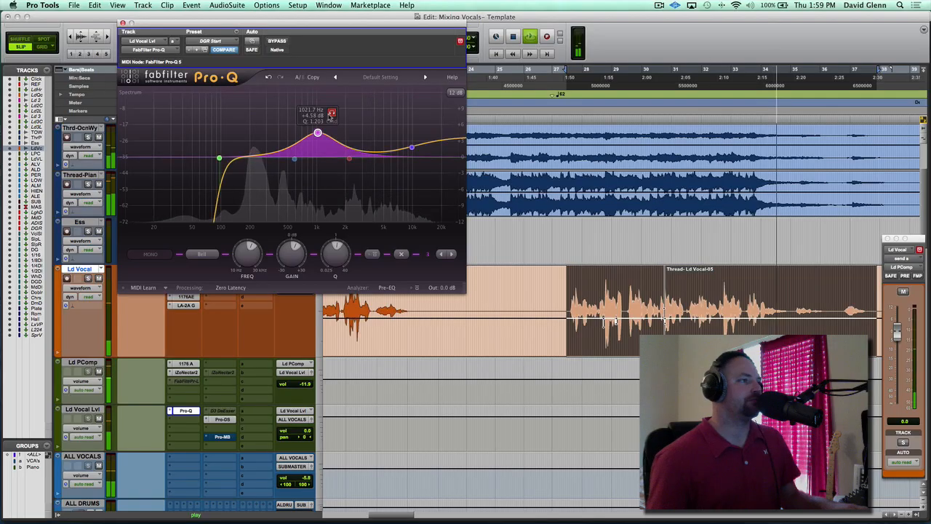
key("space")
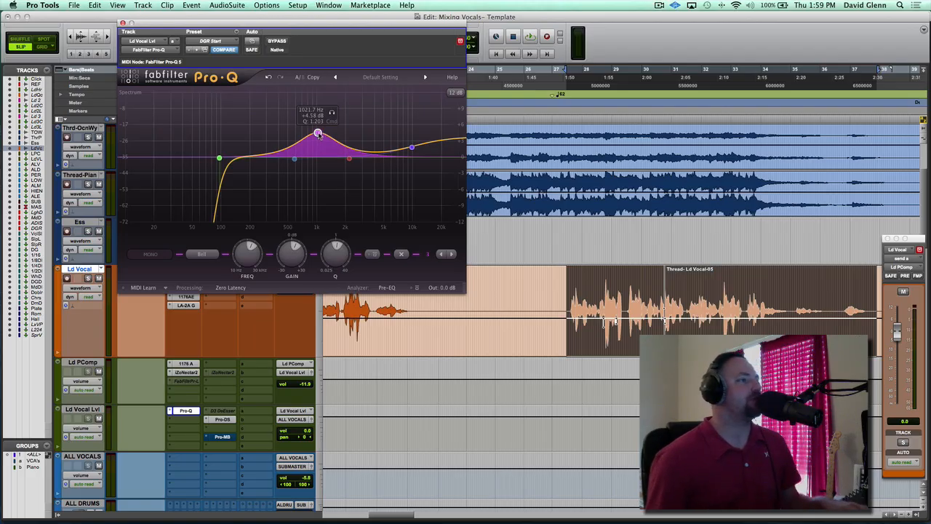
Compare the playing vocal with and without the 1 kHz band, and set its boost to +3.15 dB
double_click(318, 136)
key("space")
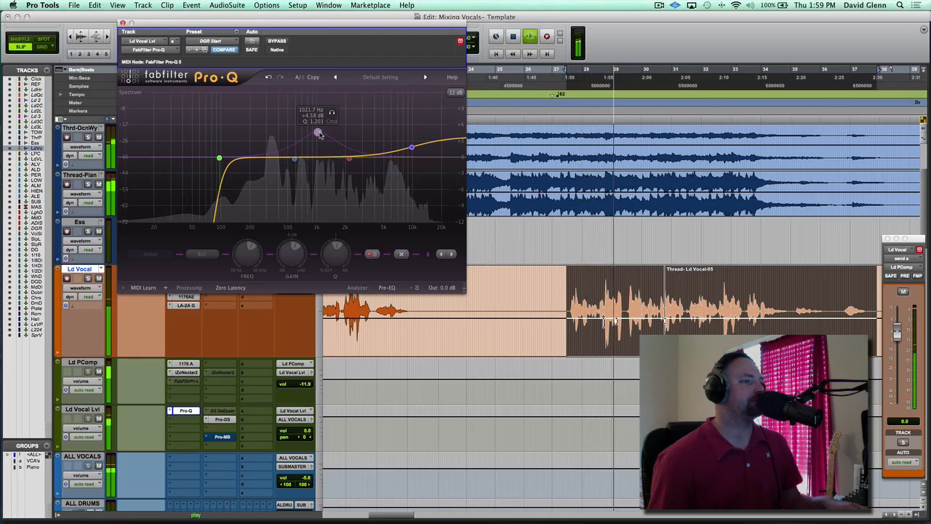
left_click(318, 133)
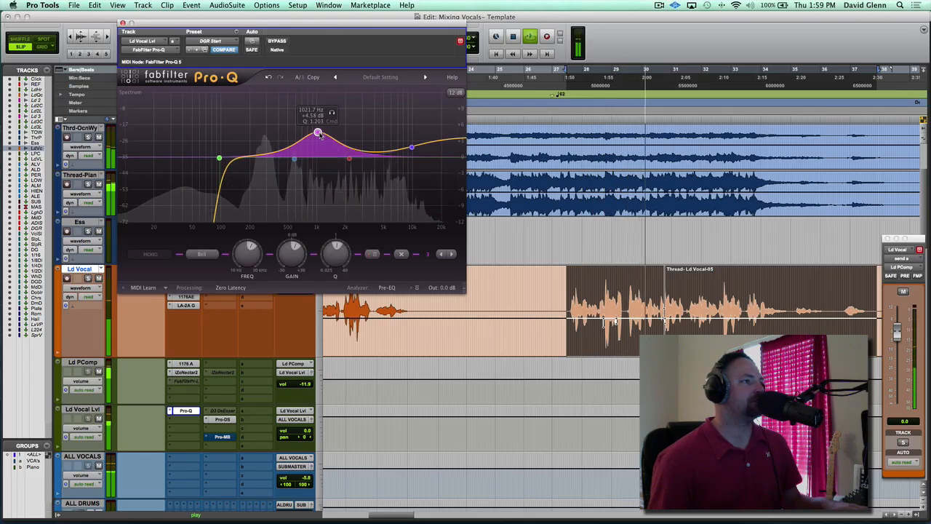
left_click_drag(319, 135, 320, 144)
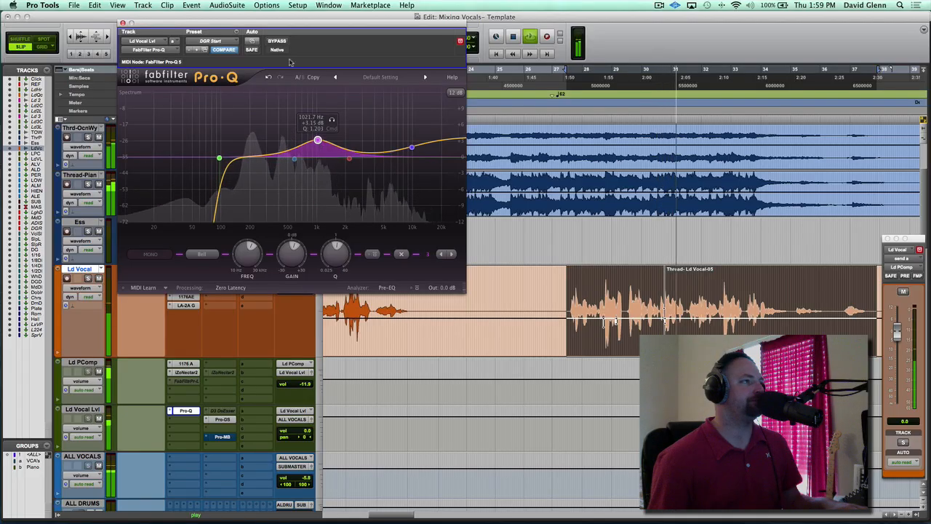
Compare the playing vocal with the whole EQ bypassed and active, and stop playback
left_click(277, 41)
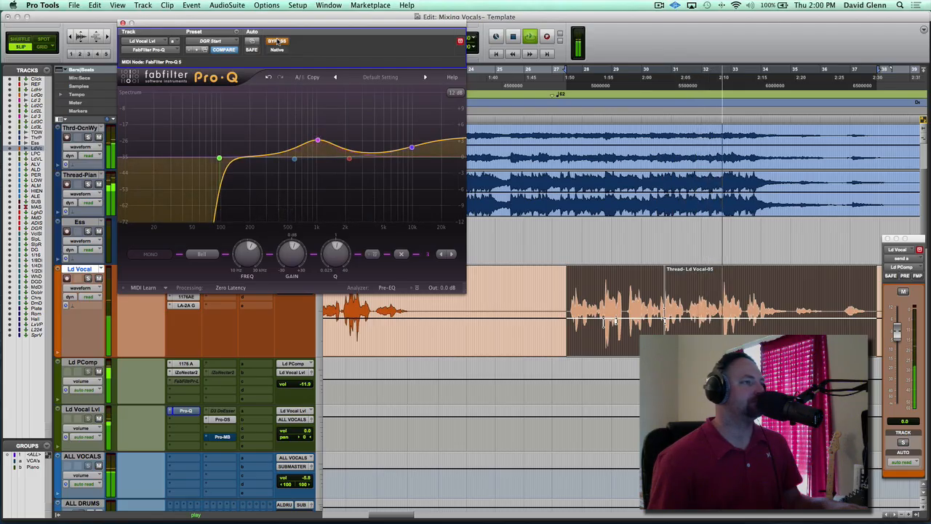
left_click(277, 41)
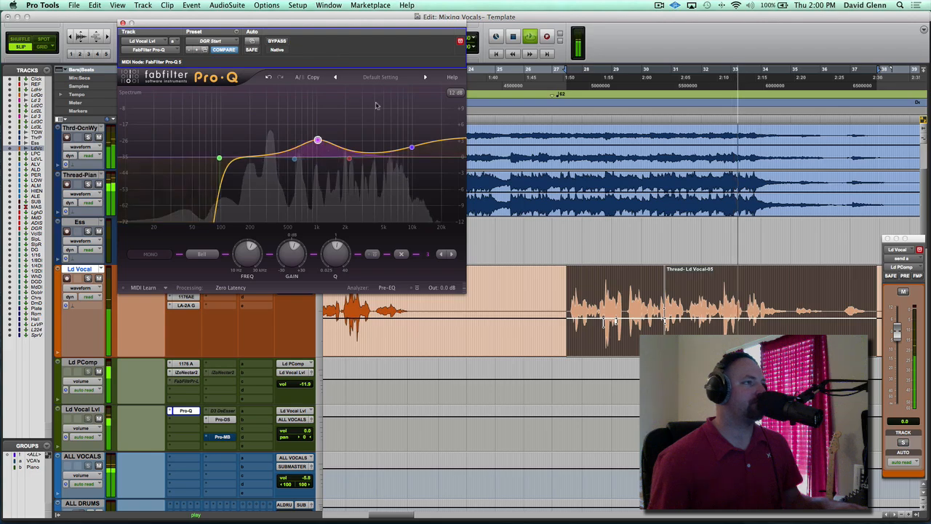
mouse_move(323, 141)
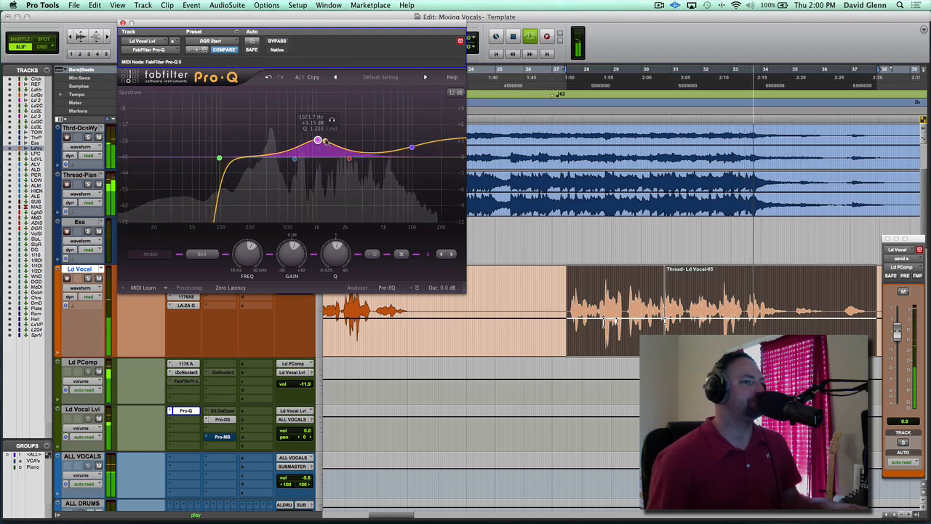
key("space")
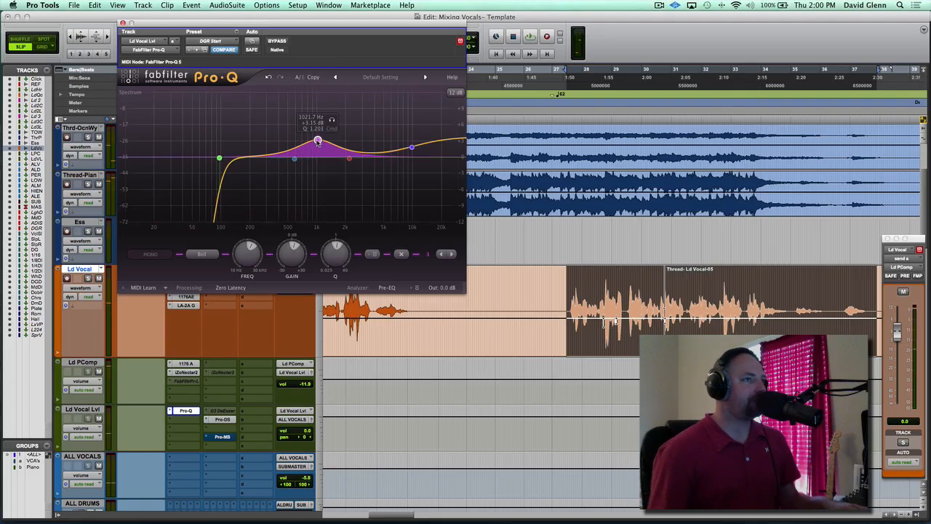
Enable the lower-mid band during playback and cut it by 1.48 dB at about 656 Hz with Q 3.256
mouse_move(299, 164)
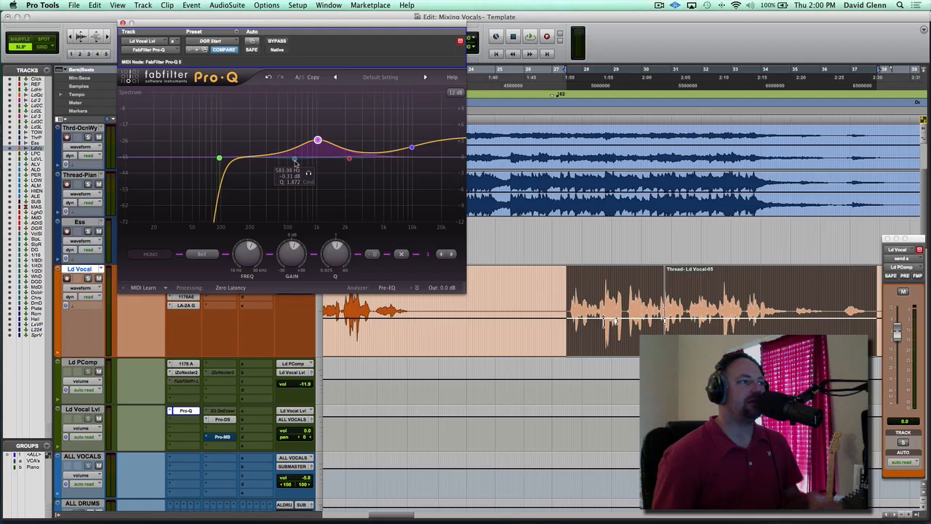
mouse_move(330, 161)
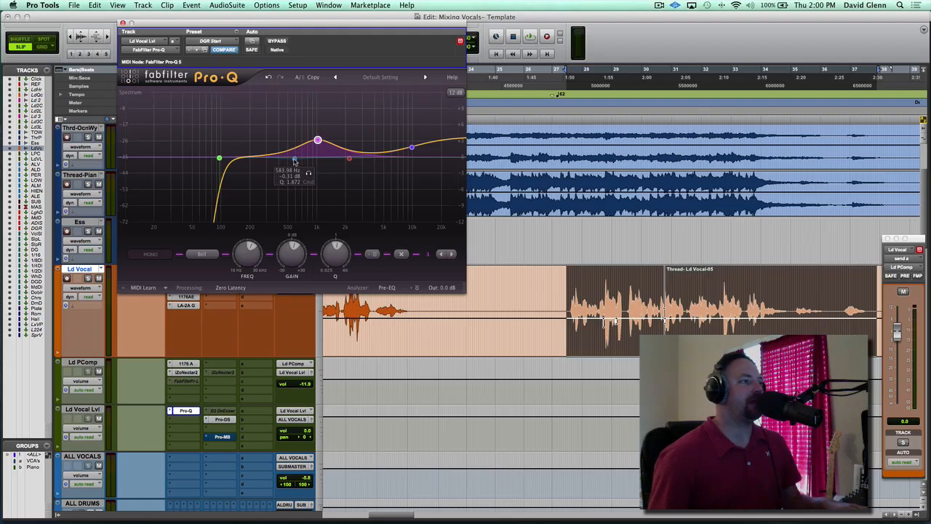
left_click(295, 160)
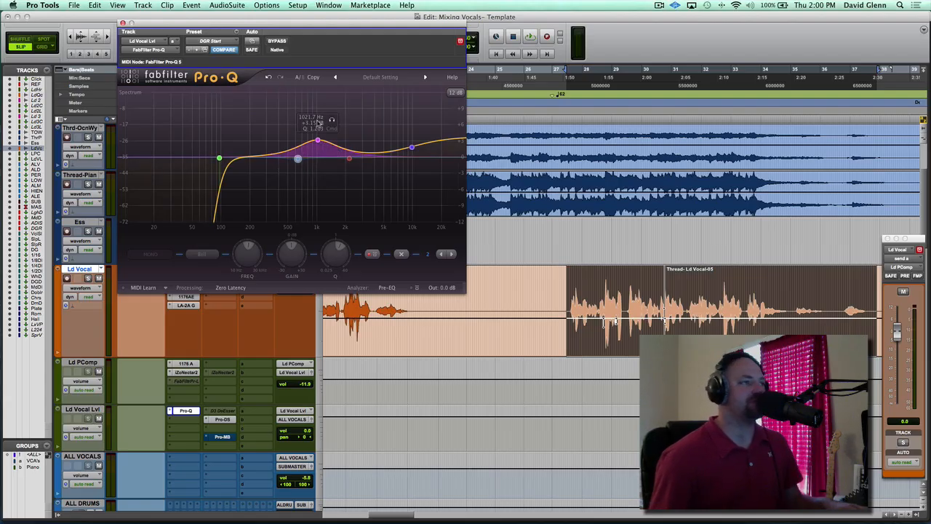
mouse_move(299, 160)
key("space")
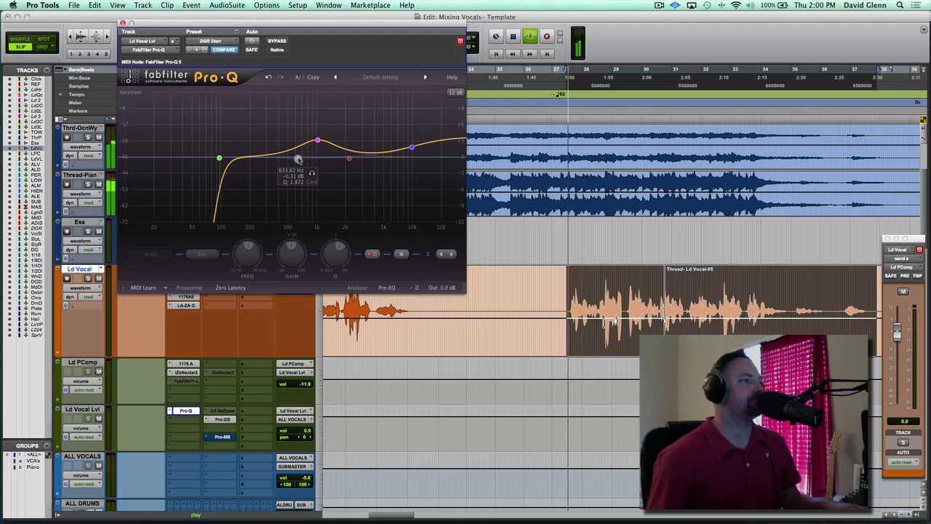
mouse_move(299, 160)
left_mouse_down()
mouse_move(285, 184)
mouse_move(296, 163)
left_mouse_up()
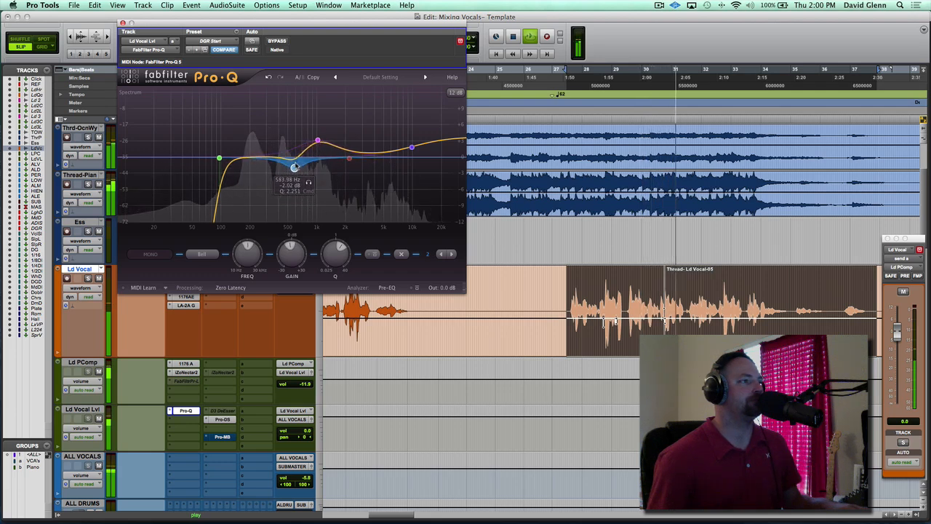
left_click_drag(297, 163, 299, 159)
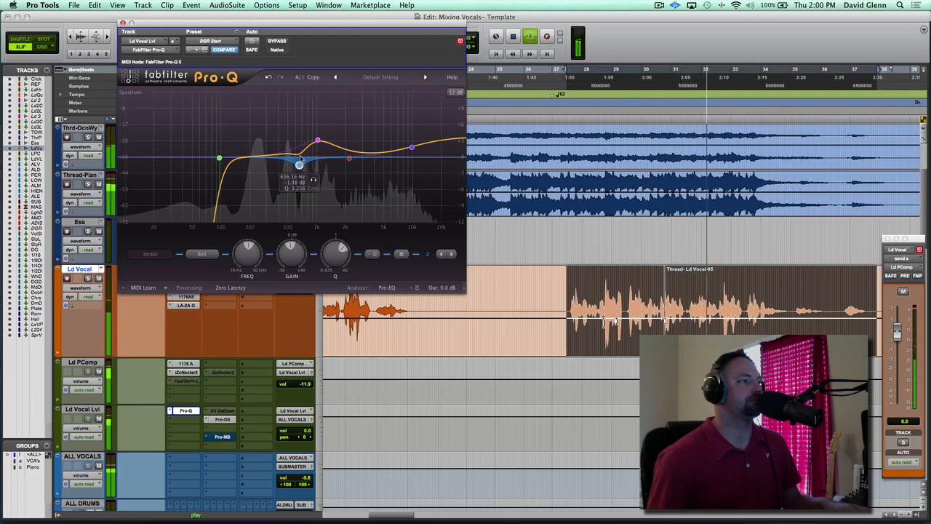
Audition the lower-mid band in solo, replay the passage, and set the cut to -2.11 dB at about 687 Hz
left_click(312, 180)
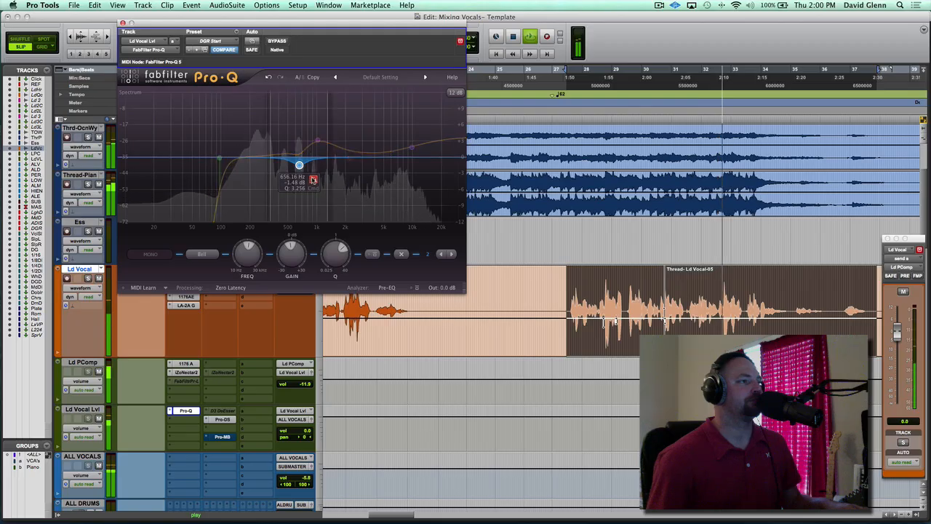
left_click_drag(316, 179, 318, 179)
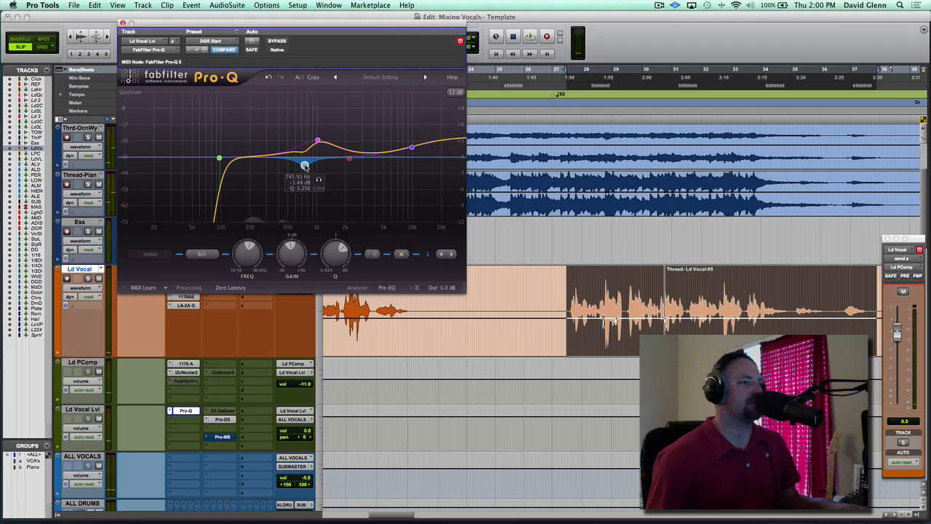
key("space")
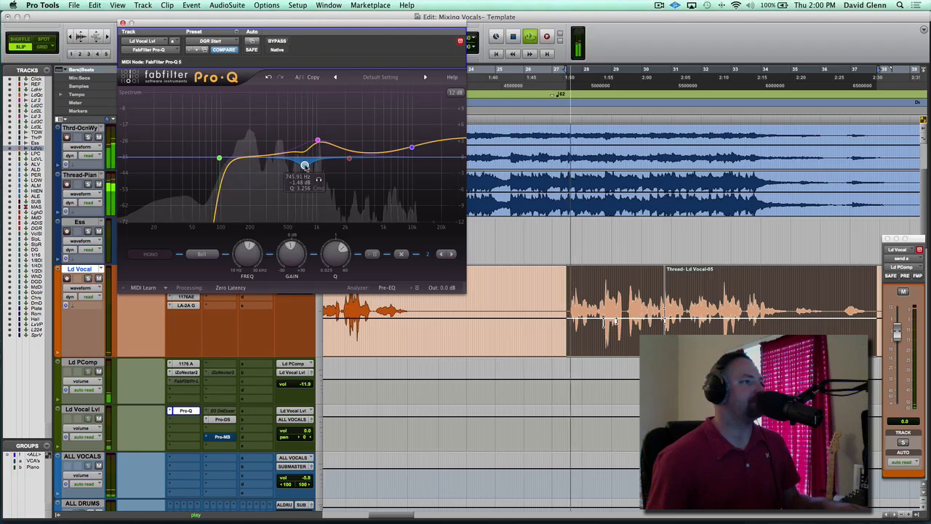
left_click_drag(305, 167, 354, 171)
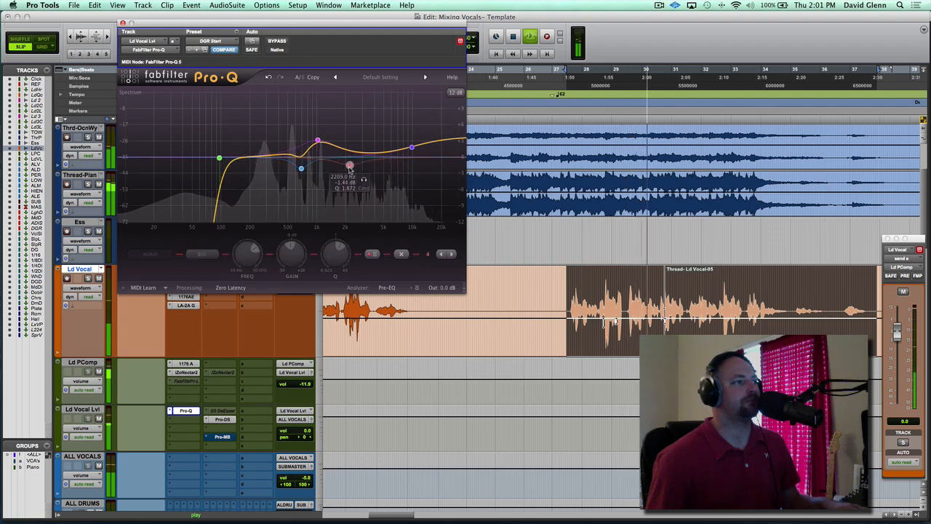
Enable the upper-mid band and cut it by about 2 dB near 2.1 kHz with Q 2.915
left_click(350, 166)
scroll(350, 163, "up", 3)
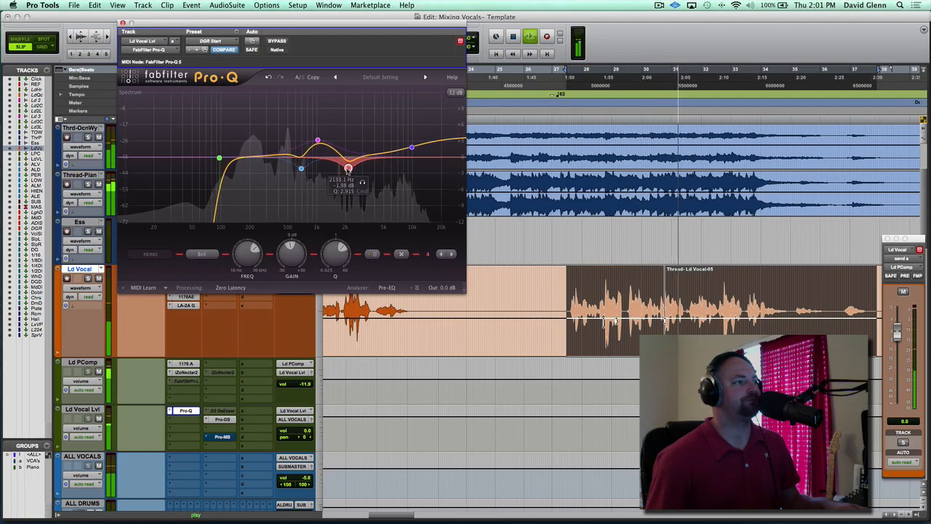
mouse_move(347, 169)
left_mouse_down()
mouse_move(348, 183)
mouse_move(346, 170)
left_mouse_up()
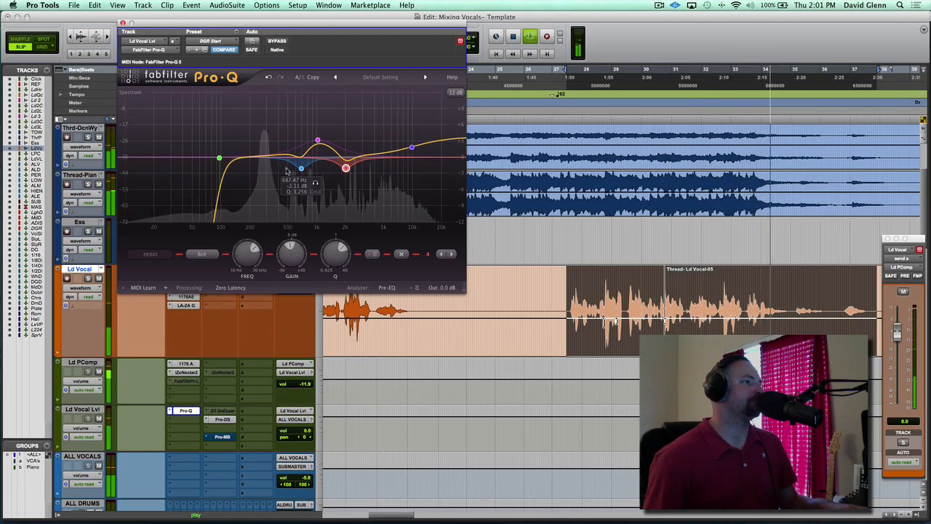
Stop playback, select both cut bands together, and toggle the lower-mid cut off and on
key("space")
left_click(301, 168)
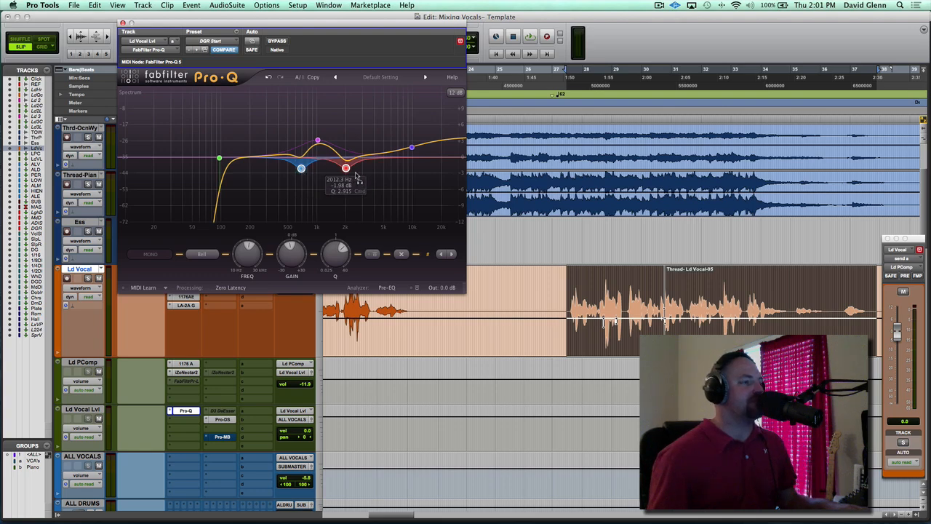
double_click(302, 170)
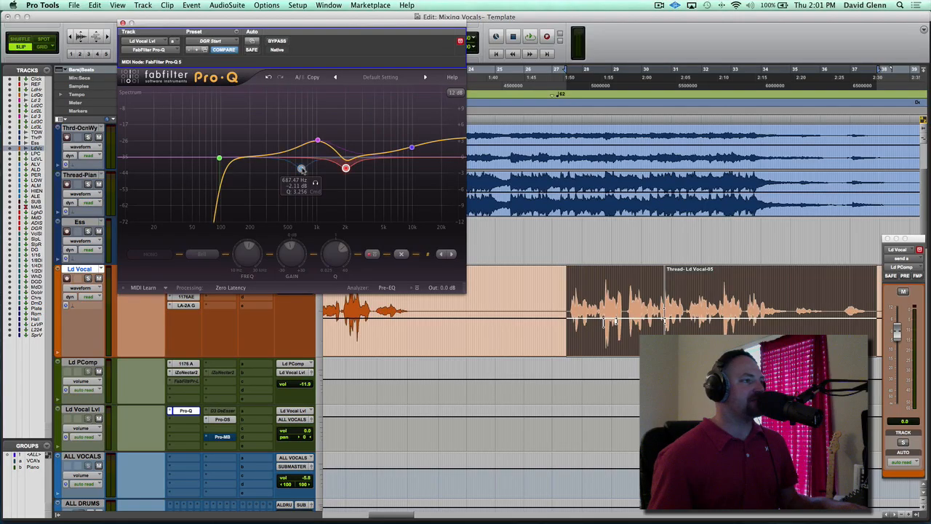
double_click(302, 169)
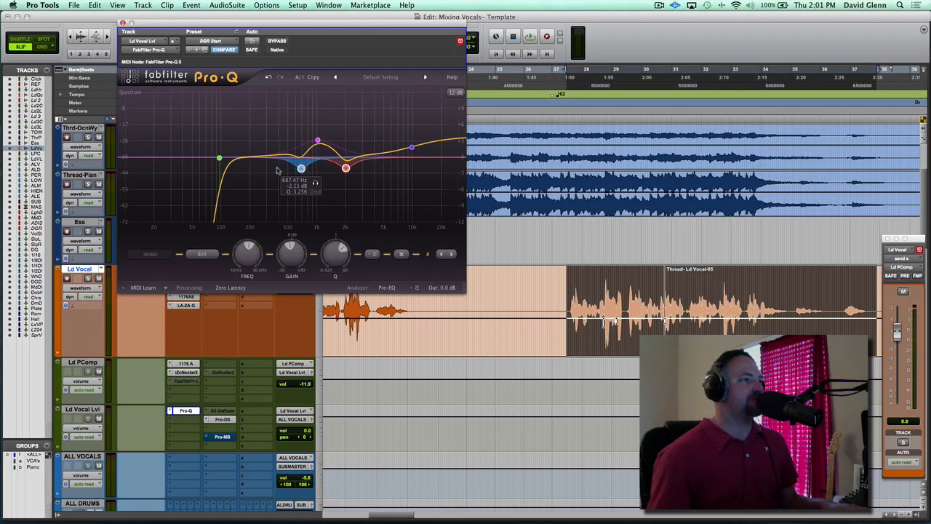
left_click_drag(277, 170, 372, 180)
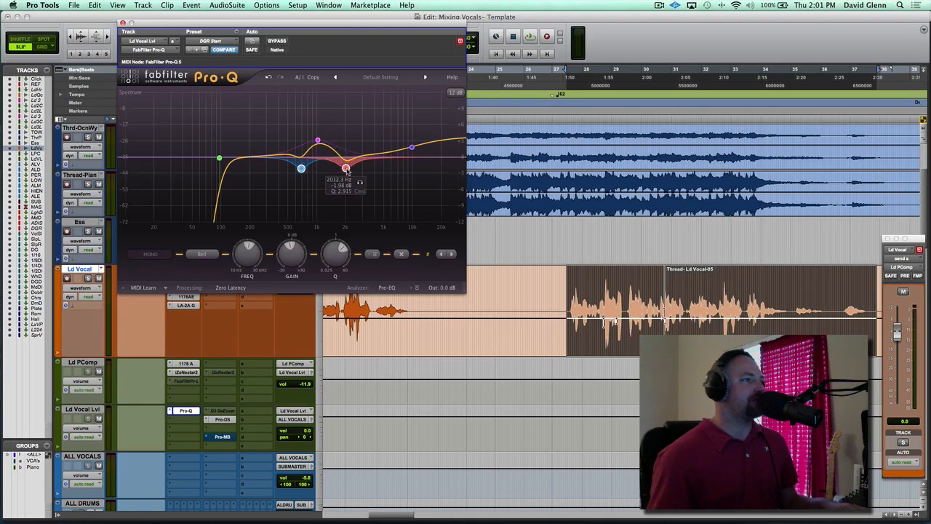
double_click(301, 169)
double_click(302, 170)
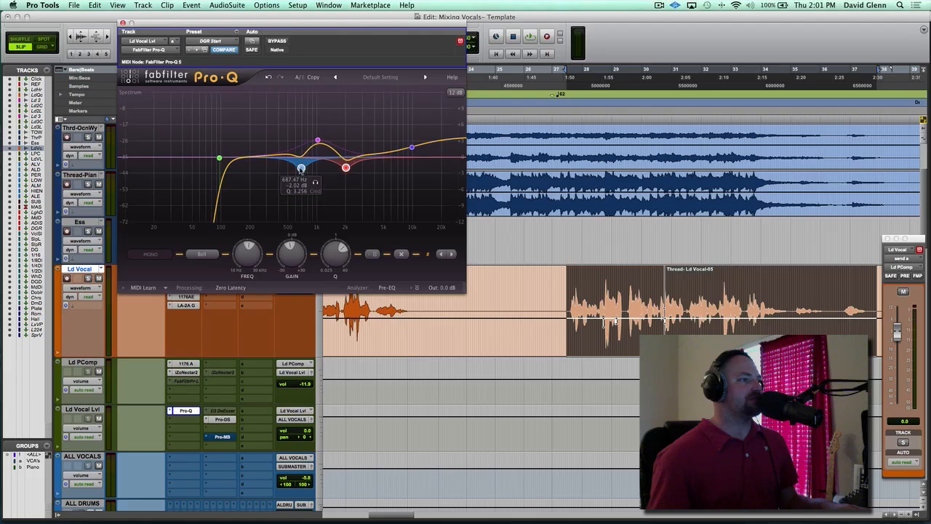
Replay the passage and adjust both selected cuts together, bringing the lower one to -2.38 dB at about 672 Hz
key("space")
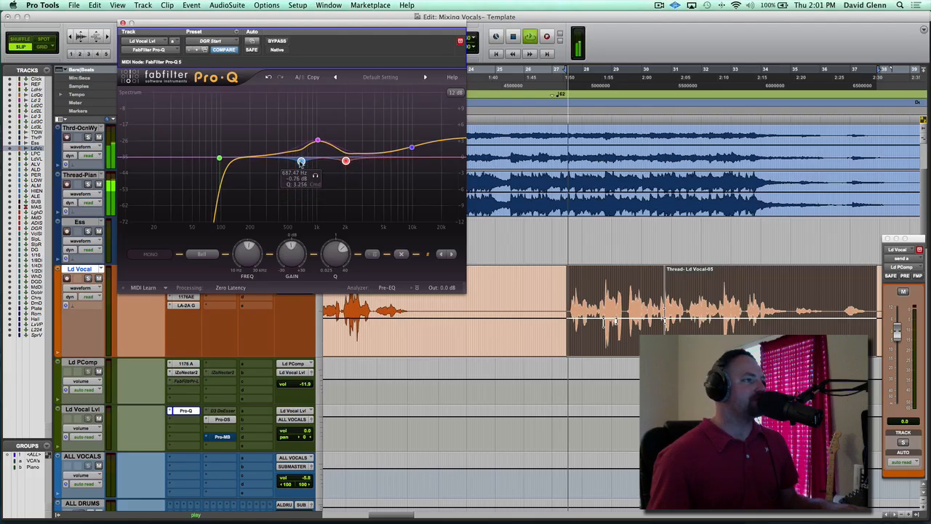
mouse_move(301, 163)
left_mouse_down()
mouse_move(301, 205)
mouse_move(301, 166)
left_mouse_up()
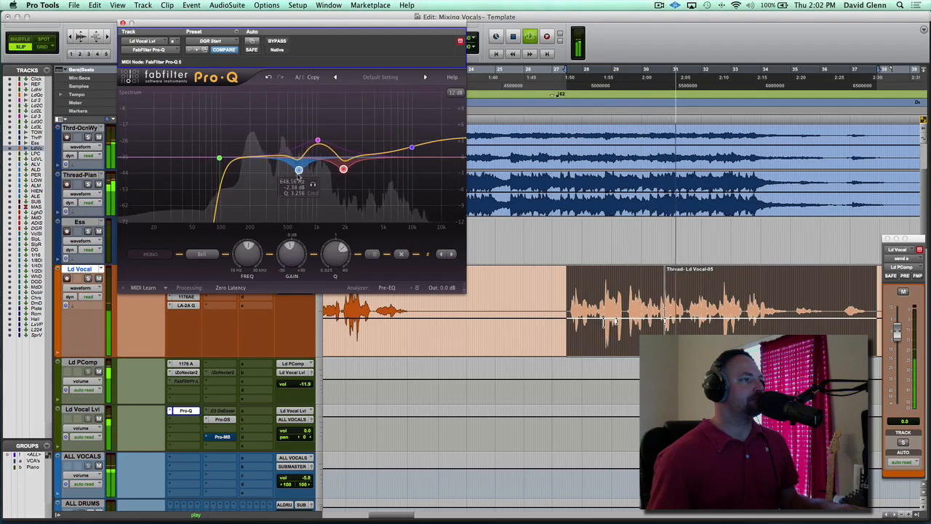
left_click_drag(300, 172, 300, 170)
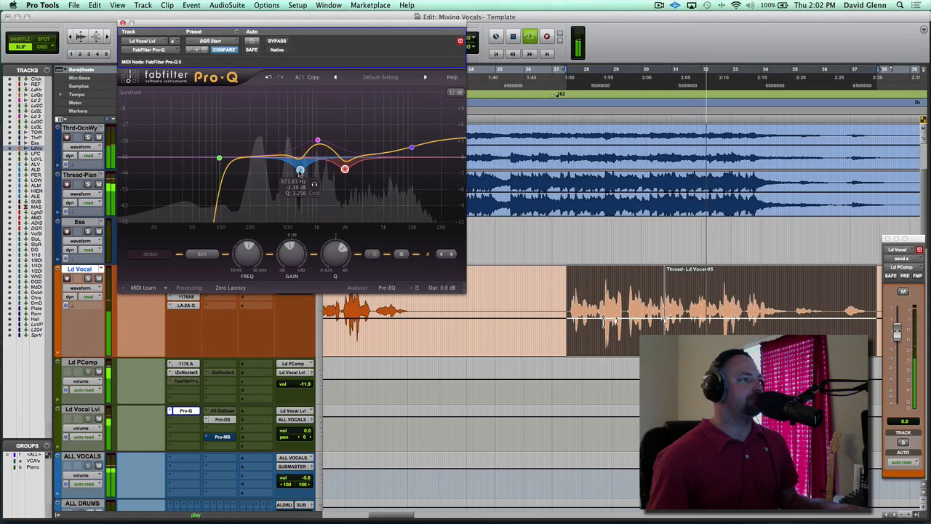
Toggle the cuts while listening and widen both: lower -2.18 dB, Q 2.251 near 664 Hz; upper -2.23 dB, Q 2.016 near 1943 Hz
left_click(299, 172, "alt")
left_click(346, 170, "alt")
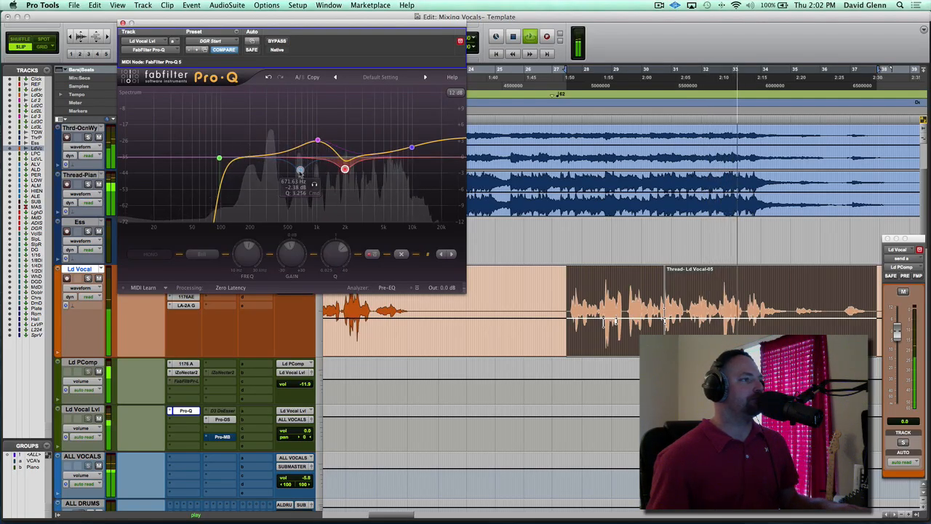
left_click(300, 171, "alt")
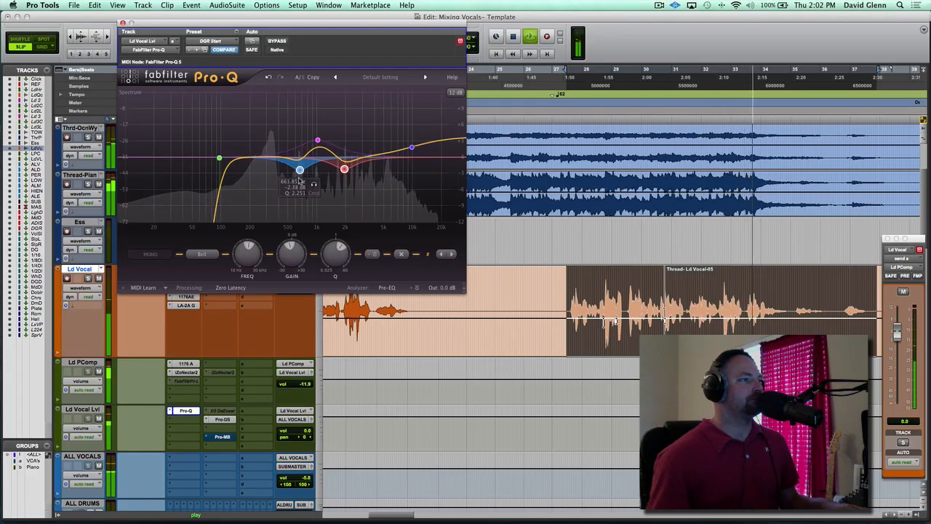
left_click(344, 169, "alt")
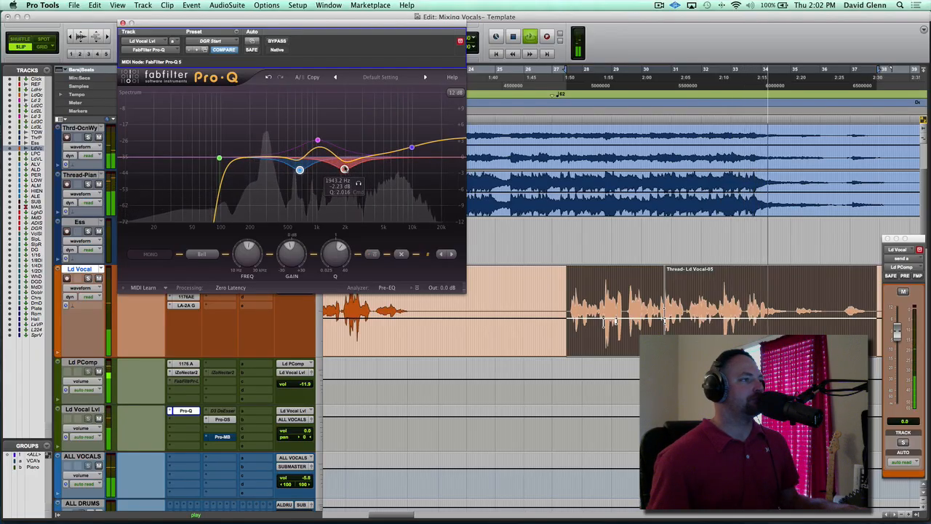
left_click(318, 140, "alt")
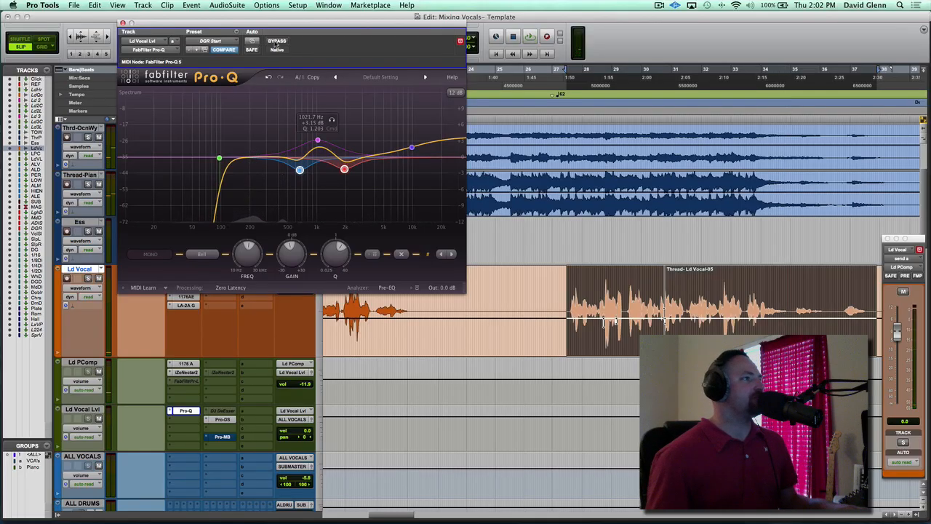
Replay the vocal to compare it with the whole EQ active and bypassed, and stop playback
key("space")
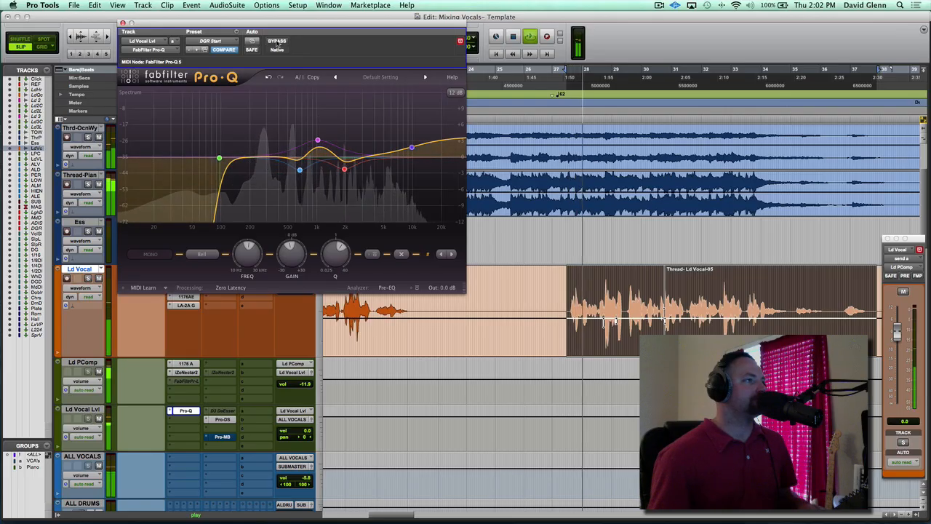
left_click(277, 42)
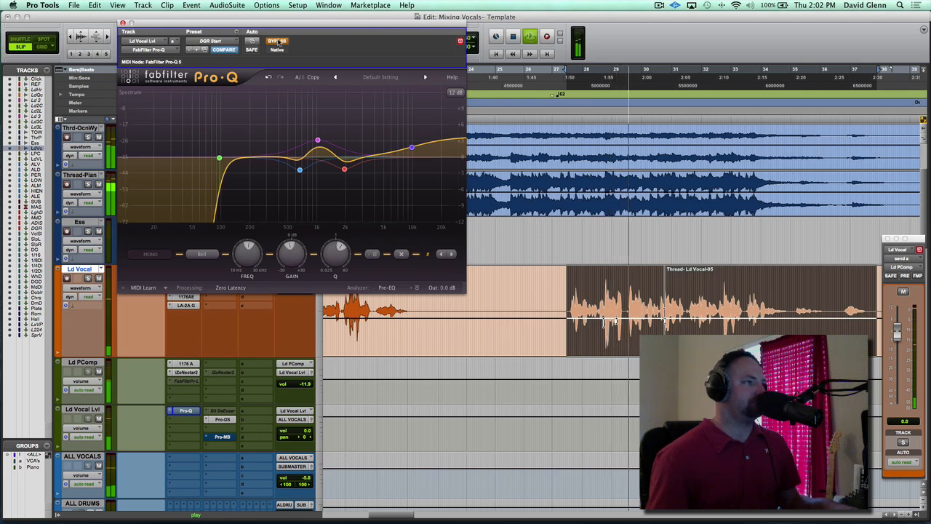
left_click(279, 41)
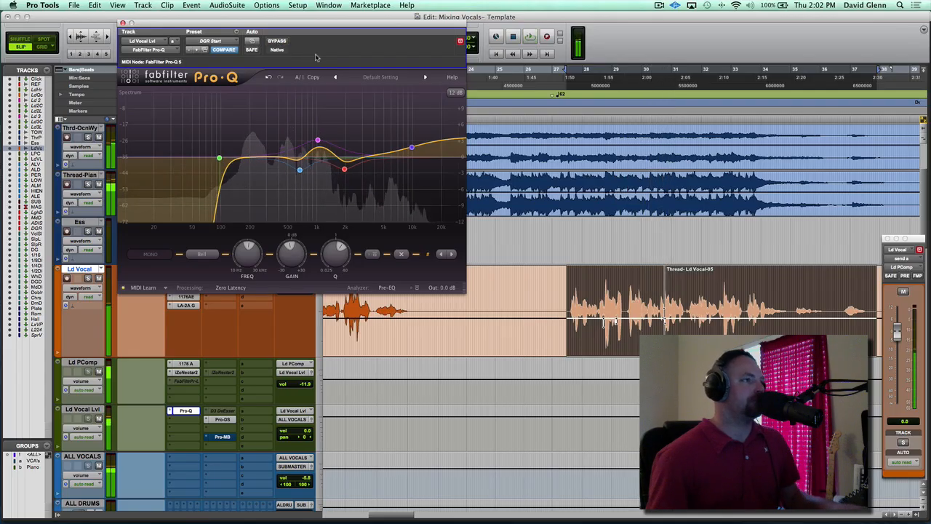
key("space")
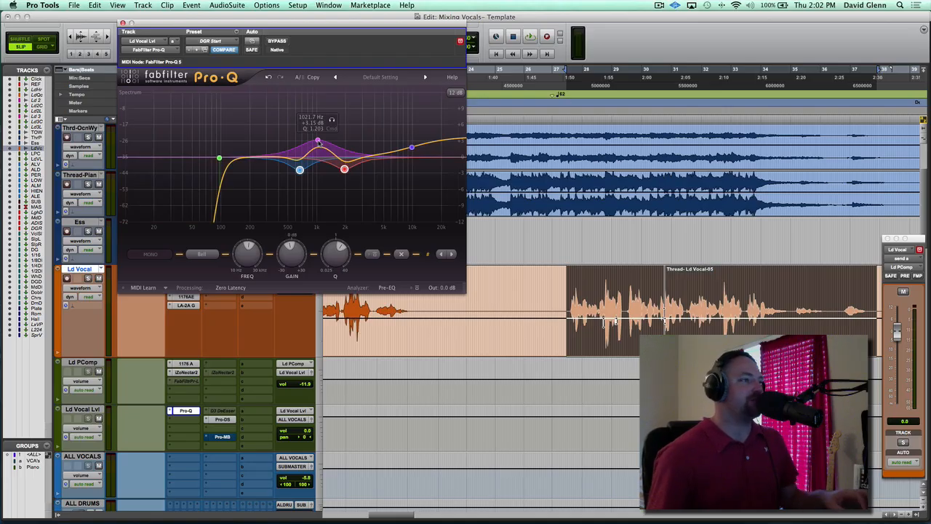
Retune the midrange boost while the passage plays to +2.97 dB at 998.20 Hz with Q 1.248, and stop playback
key("space")
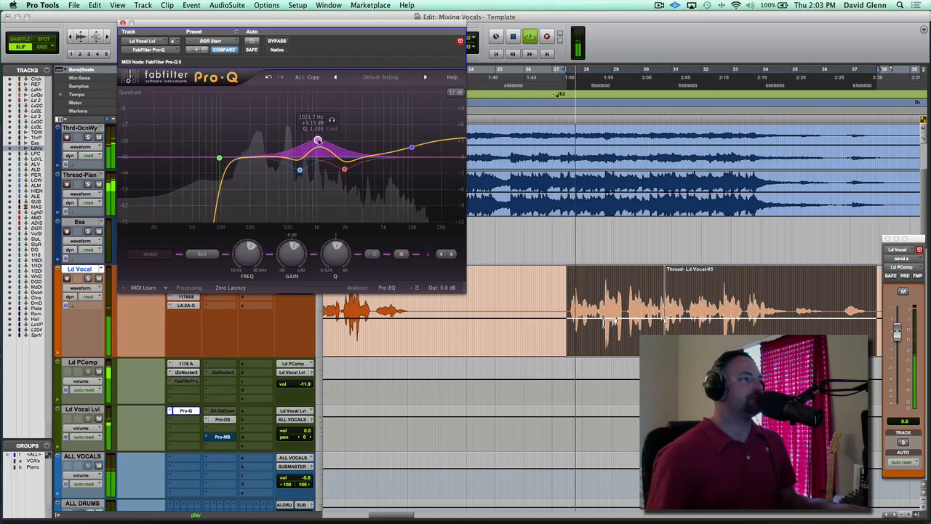
mouse_move(318, 140)
left_mouse_down()
mouse_move(317, 118)
mouse_move(318, 136)
left_mouse_up()
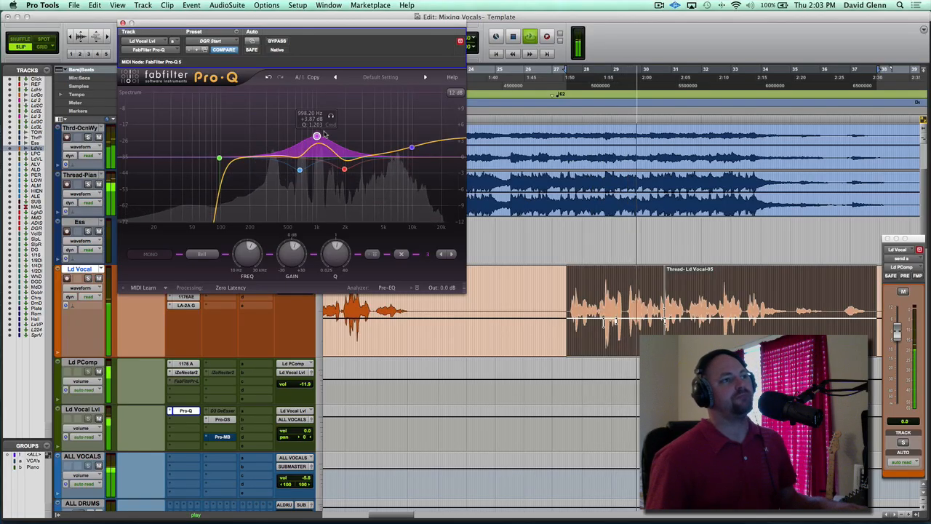
left_click_drag(321, 140, 320, 143)
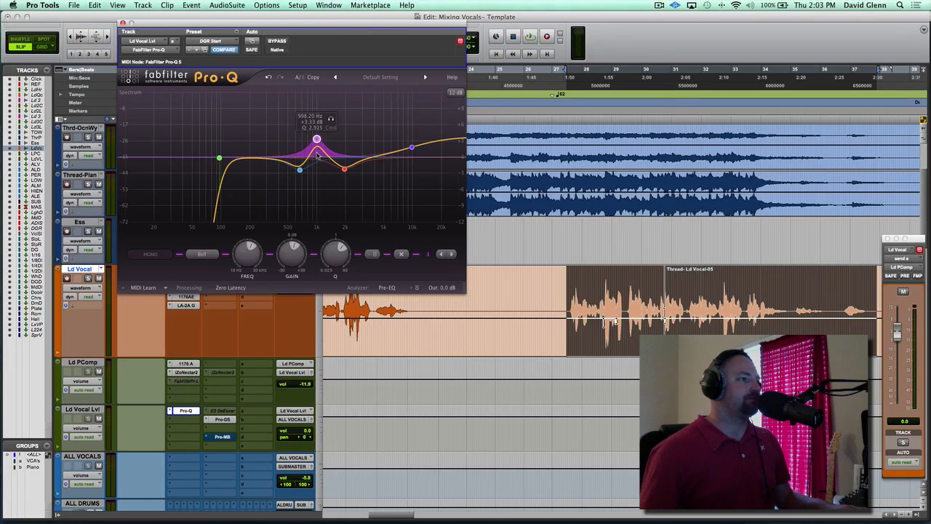
key("space")
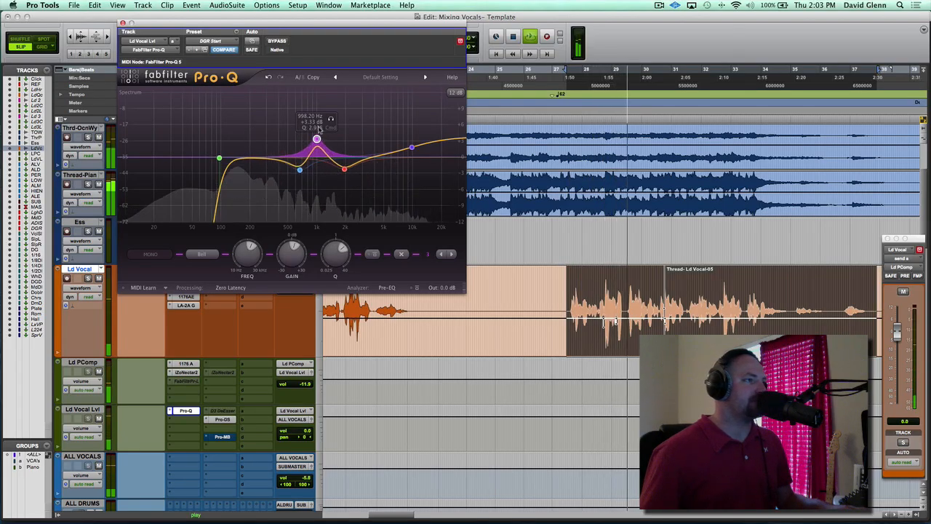
scroll(317, 138, "down", 5)
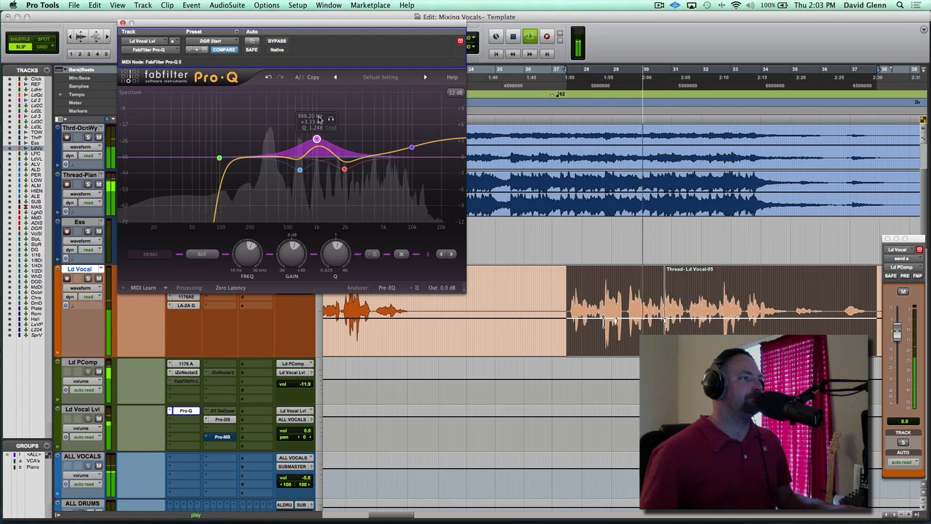
left_click_drag(318, 143, 316, 148)
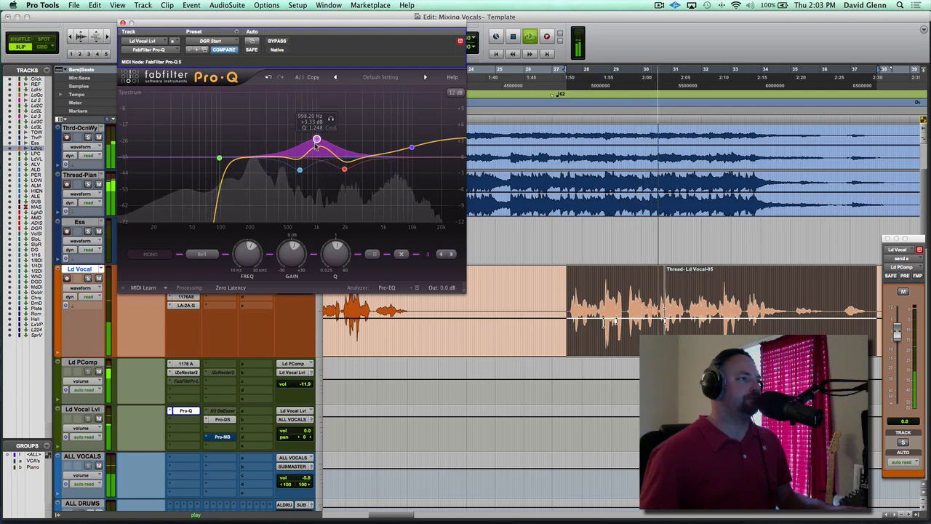
key("space")
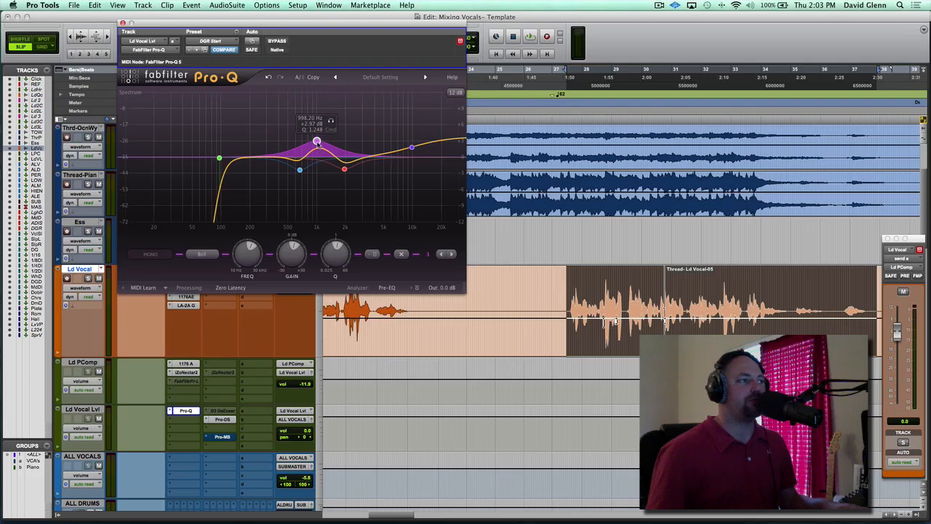
Close the EQ window, open Pro-MB on the Ld Vocal Lvl track, and load its factory default preset
left_click(344, 170)
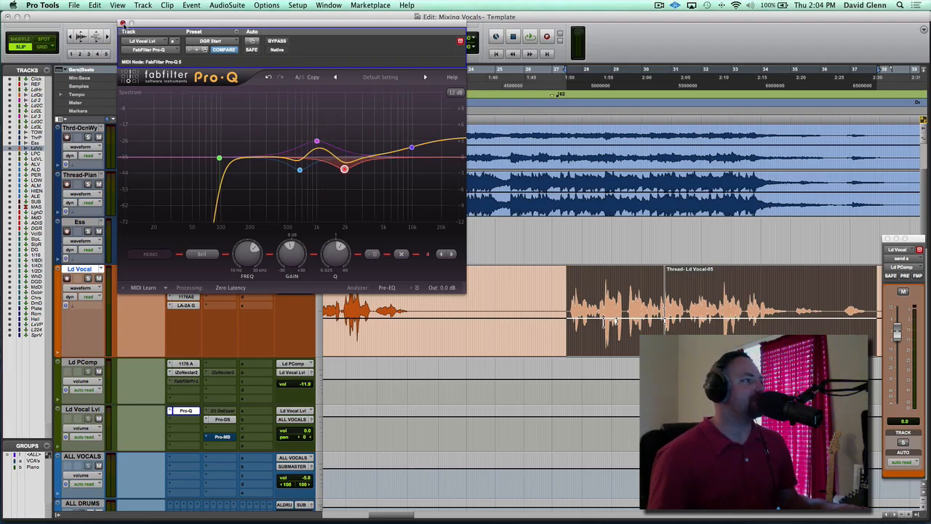
left_click(122, 23)
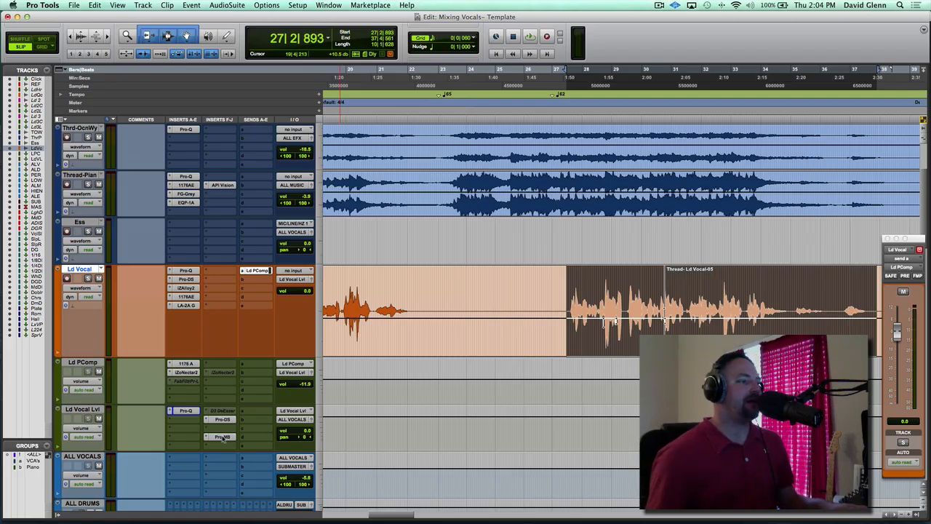
left_click(222, 436)
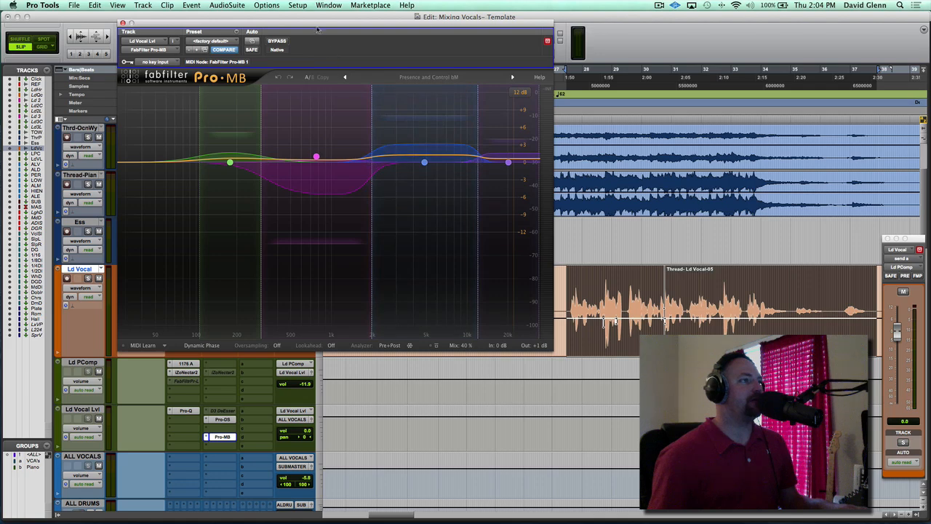
left_click_drag(317, 30, 373, 60)
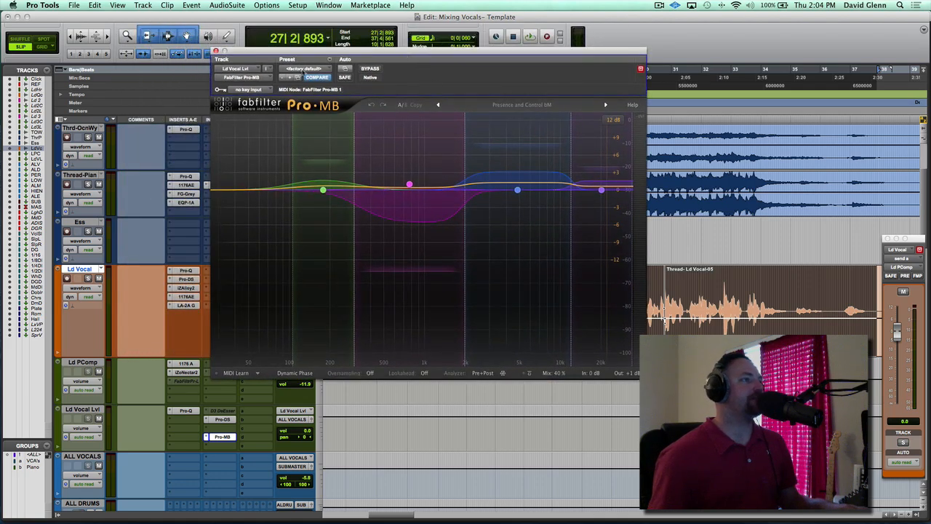
left_click(306, 69)
left_click(348, 70)
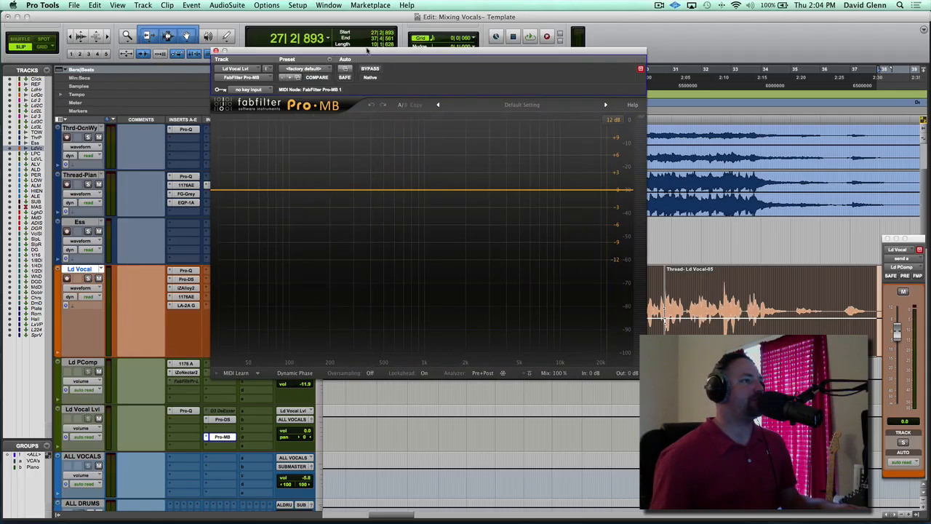
left_click_drag(369, 51, 452, 54)
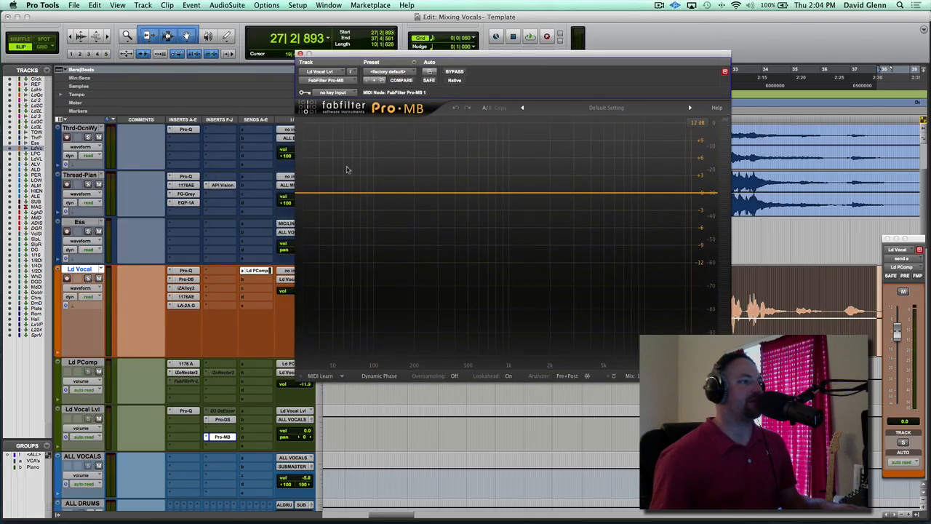
Insert the Xfer Records OTT (mono) plug-in below Pro-MB on Ld Vocal Lvl and make Pro-MB inactive
left_click(218, 446)
mouse_move(251, 489)
mouse_move(358, 492)
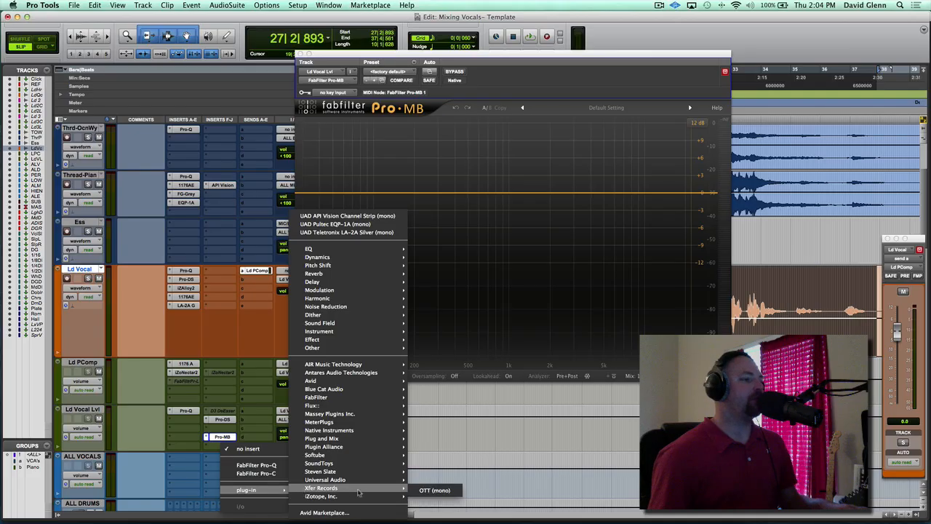
left_click(422, 491)
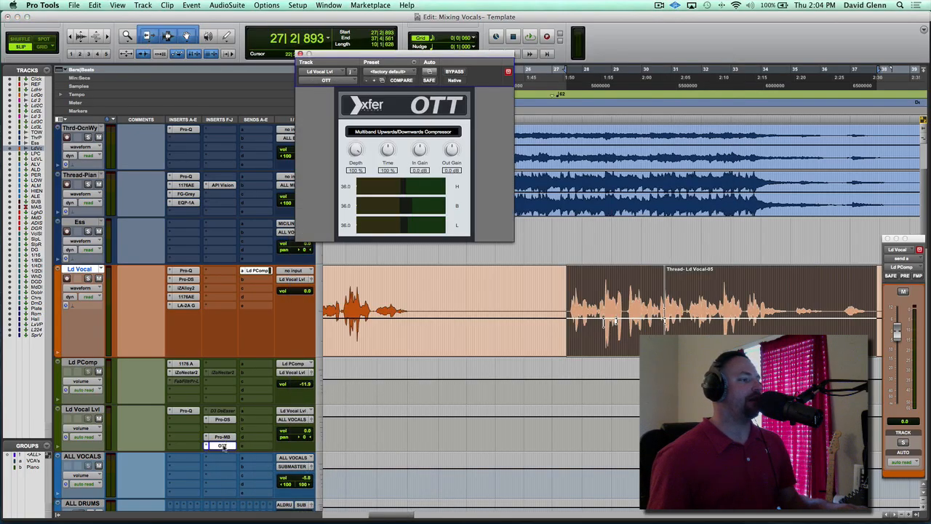
left_click(222, 446, "ctrl+super")
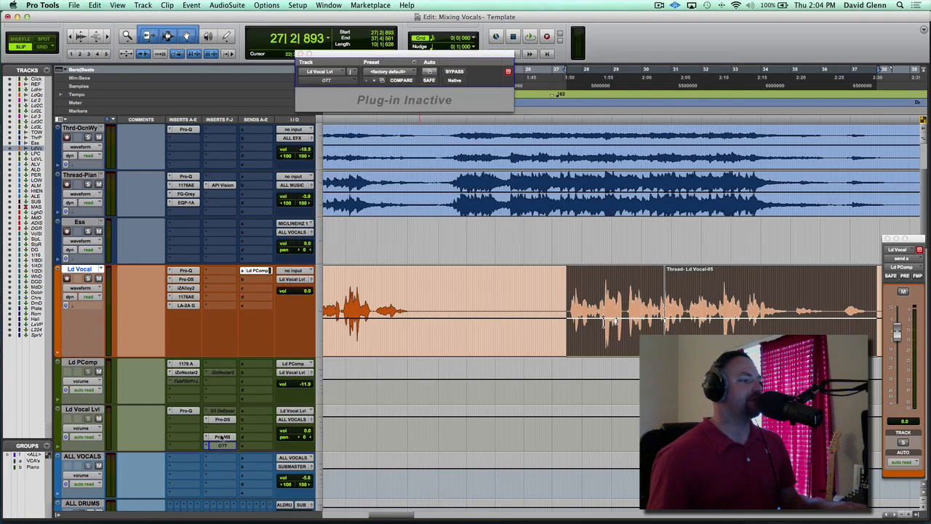
left_click(222, 446, "ctrl+super")
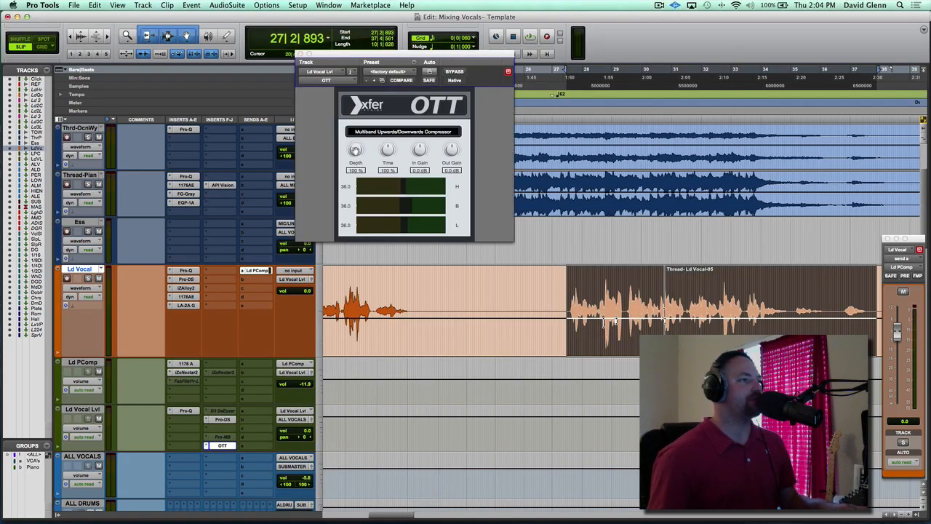
Reset OTT's Depth to 0%, raise it to 23% while the vocal plays, bypass the plug-in for comparison, and stop playback
left_click(355, 150)
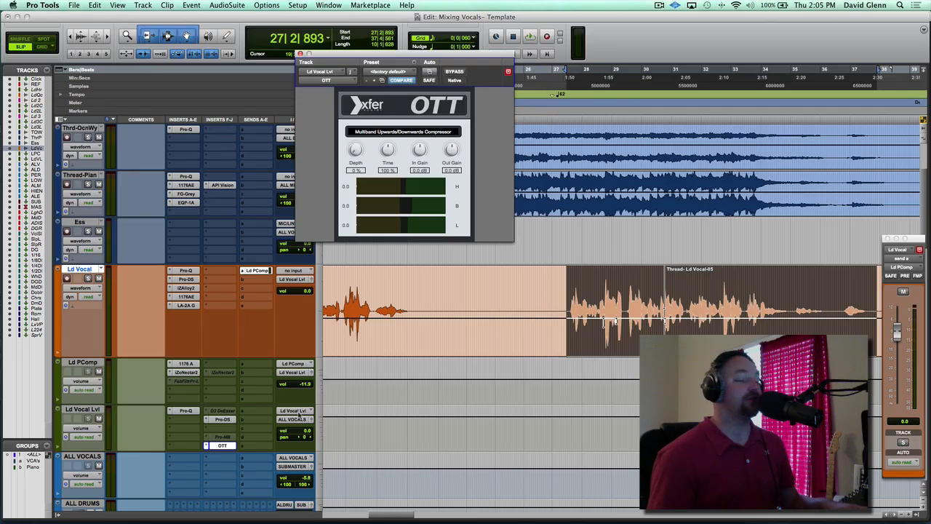
key("space")
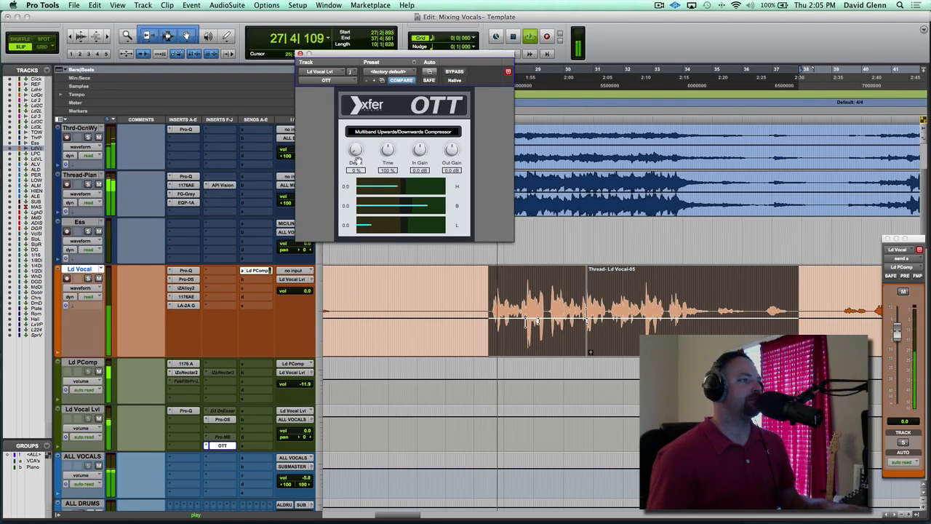
left_click_drag(355, 155, 353, 124)
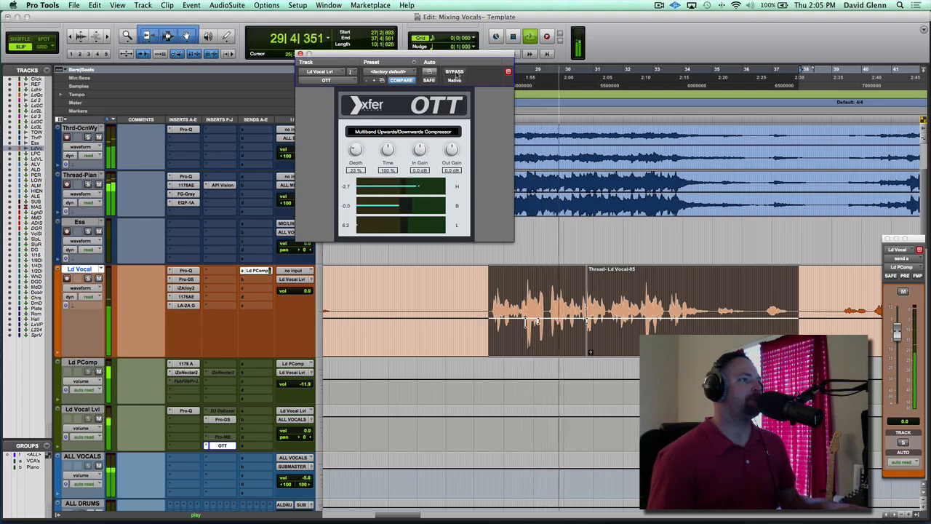
left_click(455, 72)
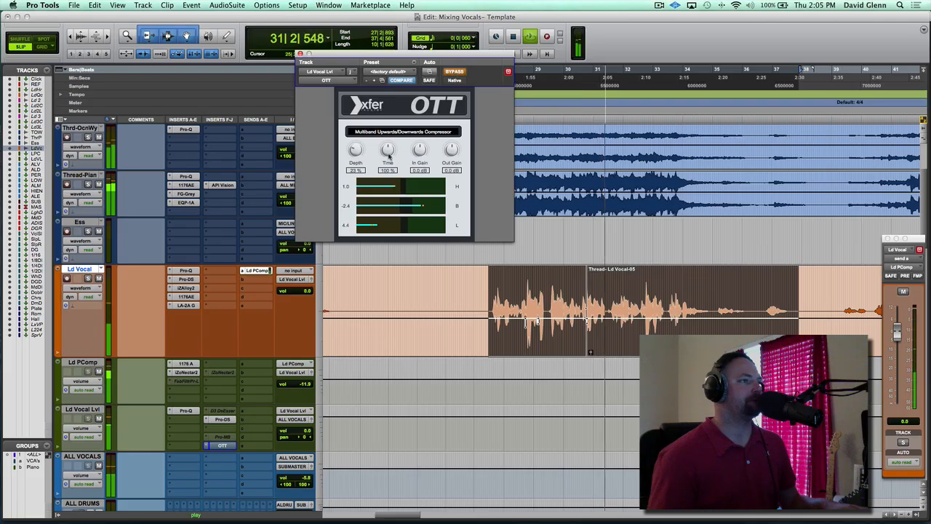
key("space")
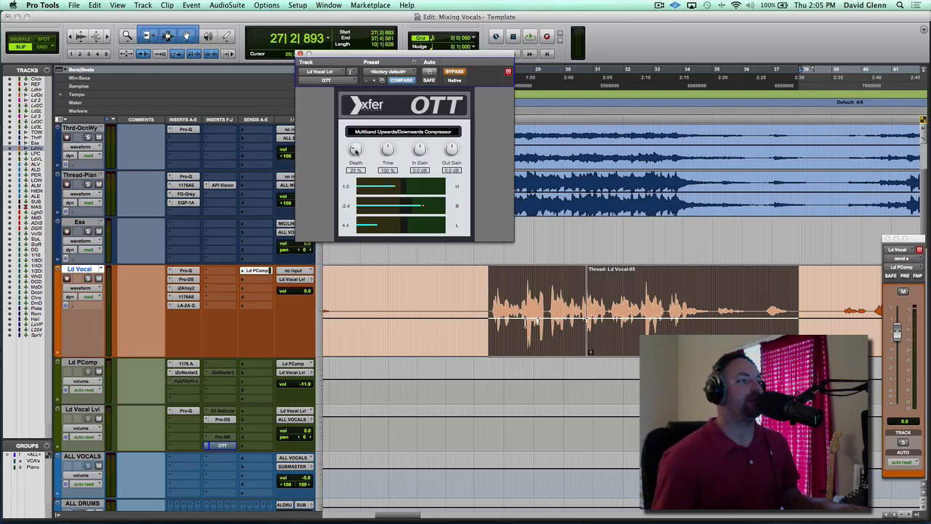
Reactivate OTT, raise Depth from 0% to 12% during playback while comparing with bypass, then stop and close its window
left_click(455, 72)
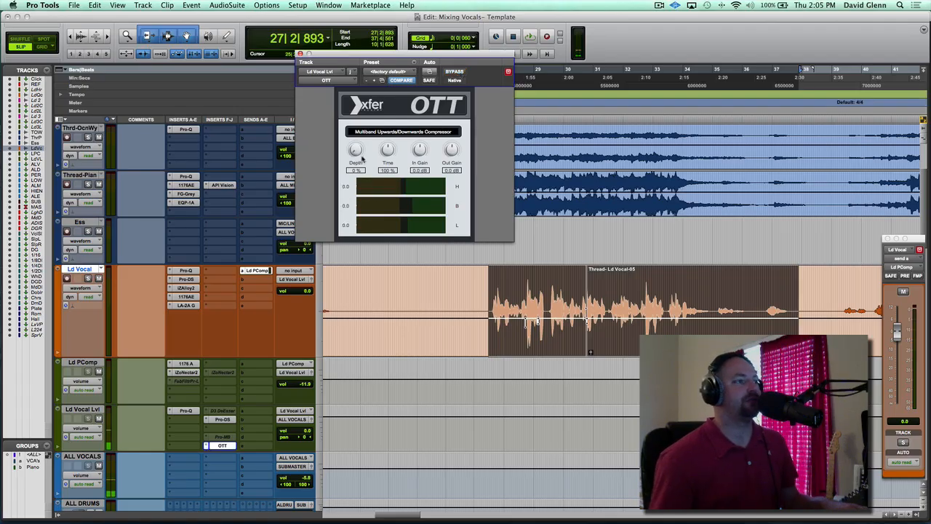
key("space")
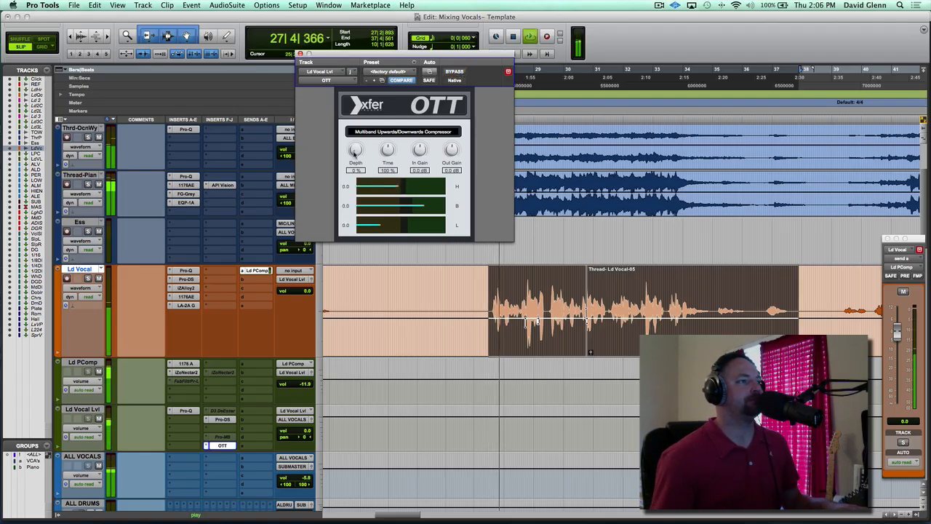
left_click_drag(354, 154, 353, 138)
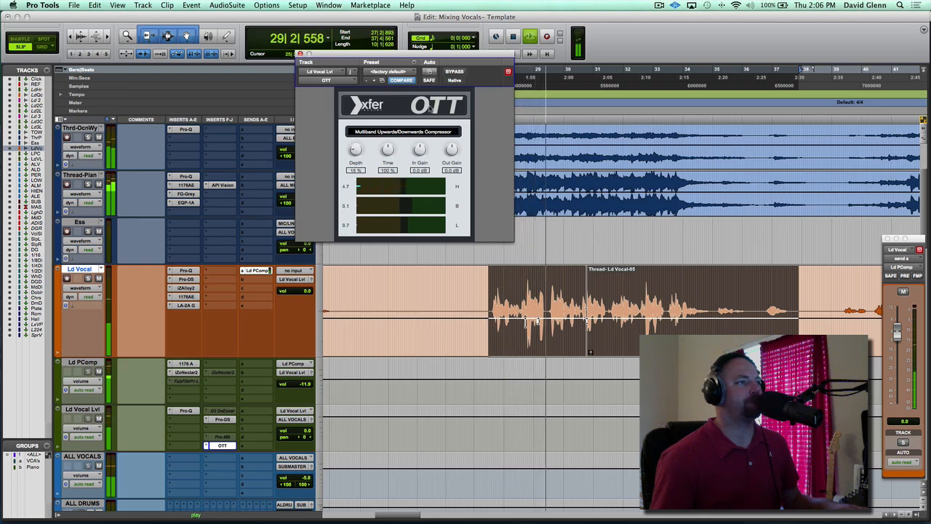
left_click(454, 72)
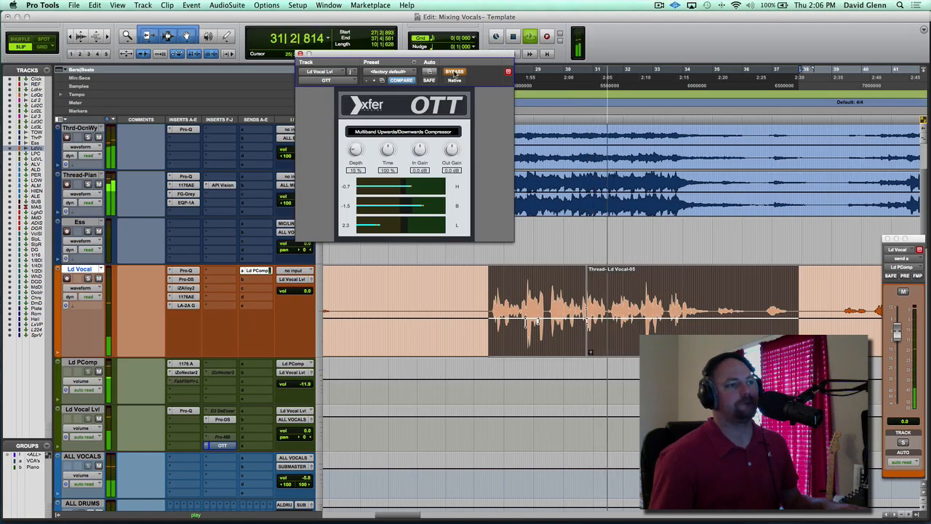
left_click(454, 72)
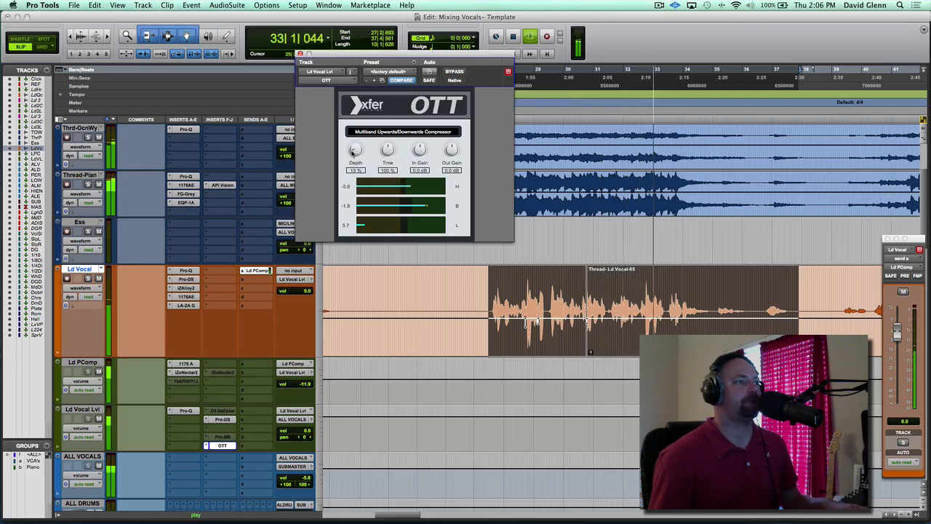
key("space")
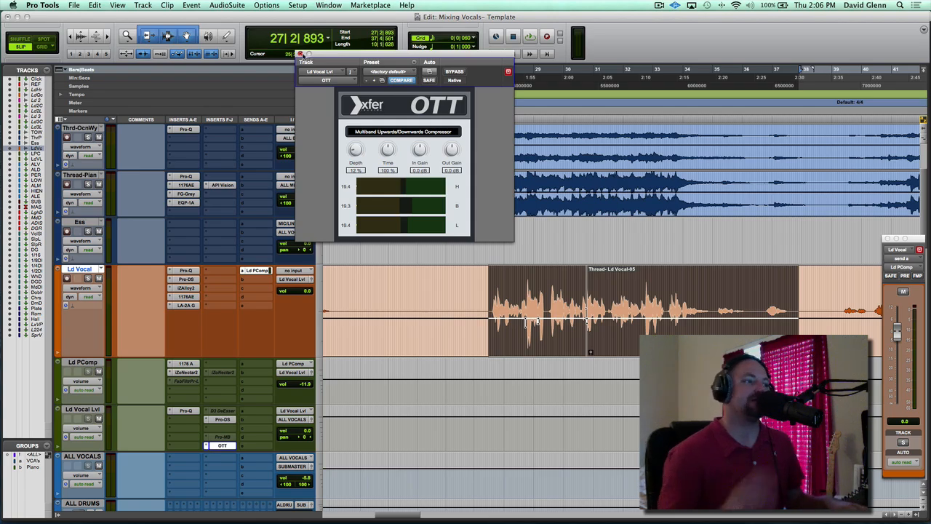
left_click(300, 54)
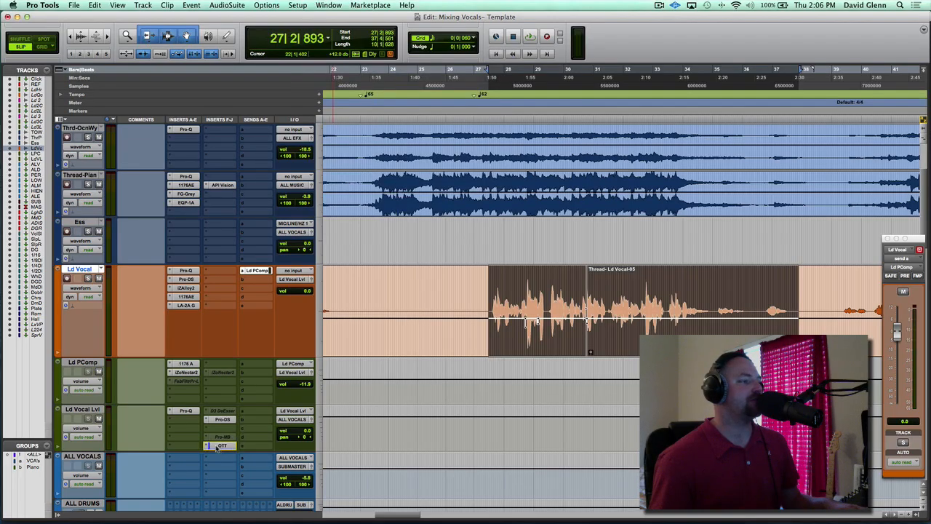
Reorder the Ld Vocal Lvl inserts so OTT follows Pro-DS with Pro-MB last, and insert a new FabFilter Pro-Q between OTT and Pro-MB
left_click_drag(224, 432, 226, 430)
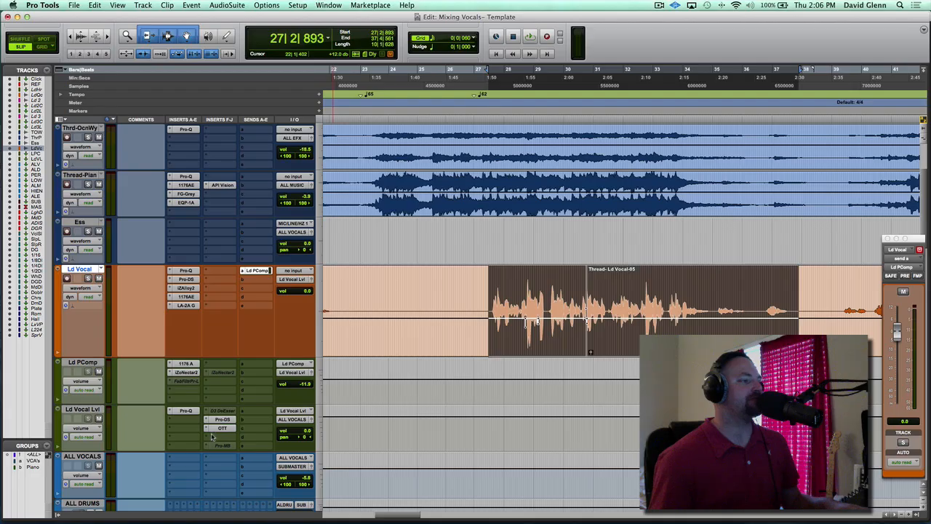
left_click(212, 436)
left_click(231, 456)
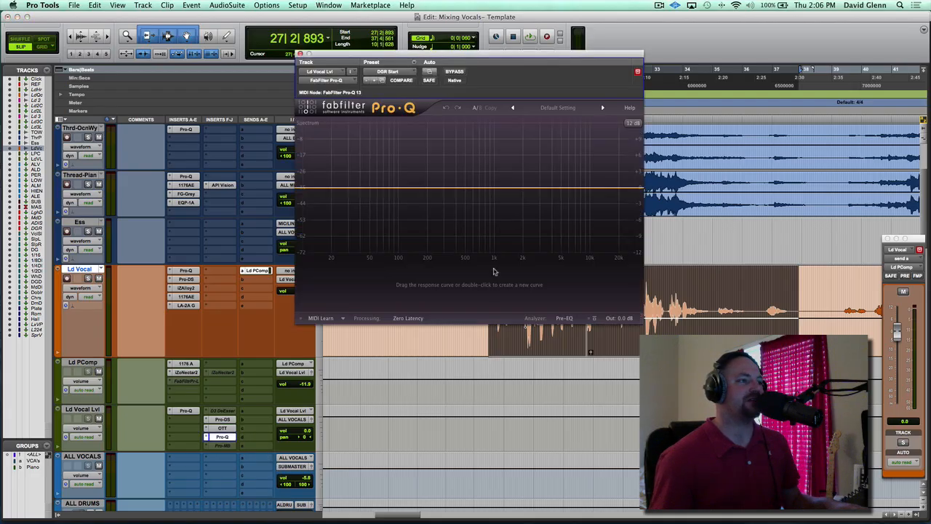
left_click_drag(495, 59, 344, 58)
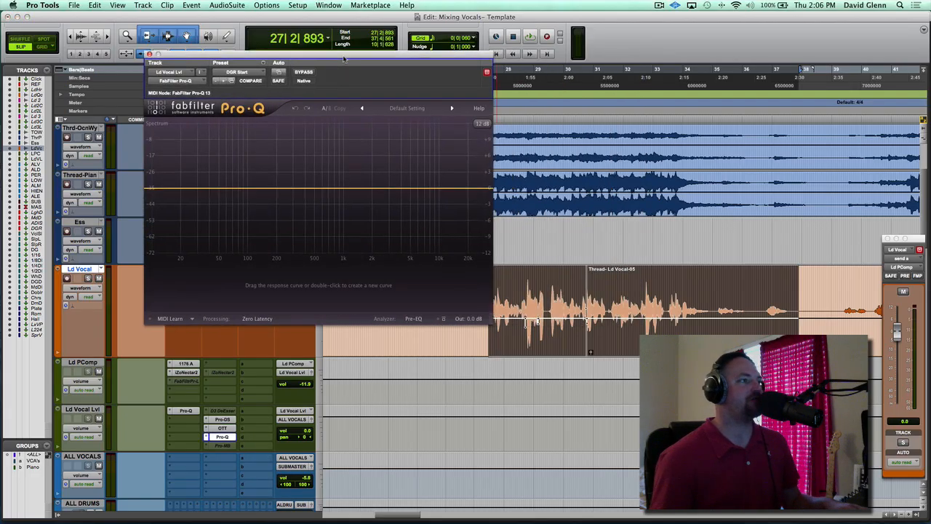
Create a bell boost in the new Pro-Q and sweep it during playback to 7495.9 Hz at +7.33 dB with Q 1.739
left_click_drag(410, 188, 410, 174)
scroll(408, 174, "up", 4)
left_click(409, 174, "alt")
key("space")
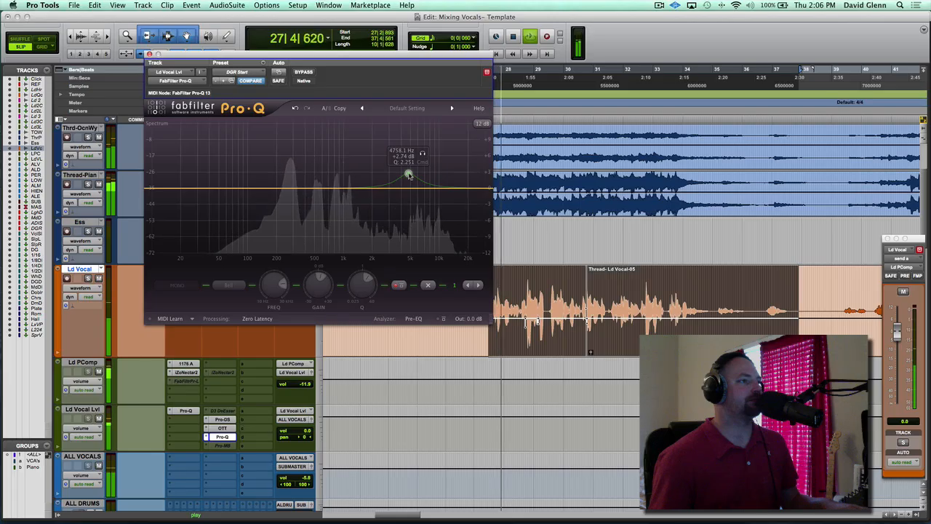
left_click_drag(410, 175, 428, 148)
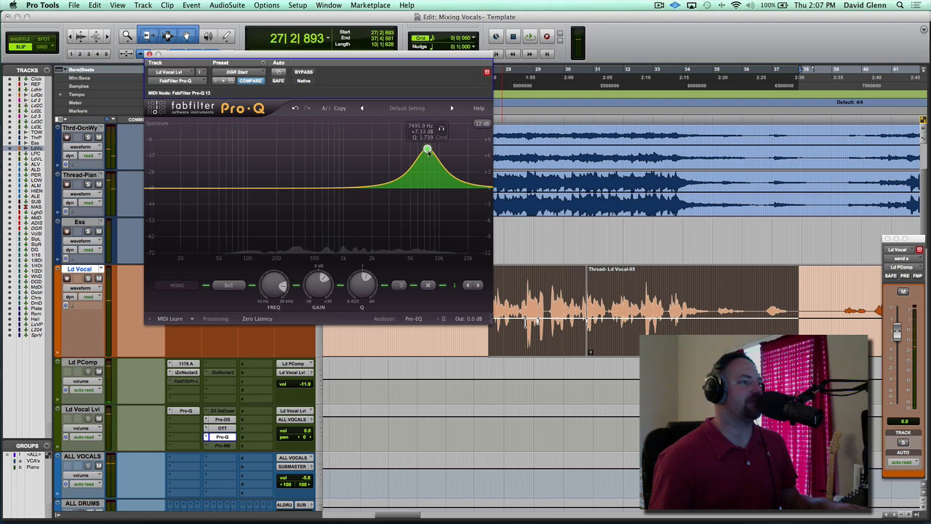
Turn the 7495.9 Hz boost into a -1.30 dB cut with Q 1.077, audition it, and stop playback
left_click_drag(428, 150, 428, 196)
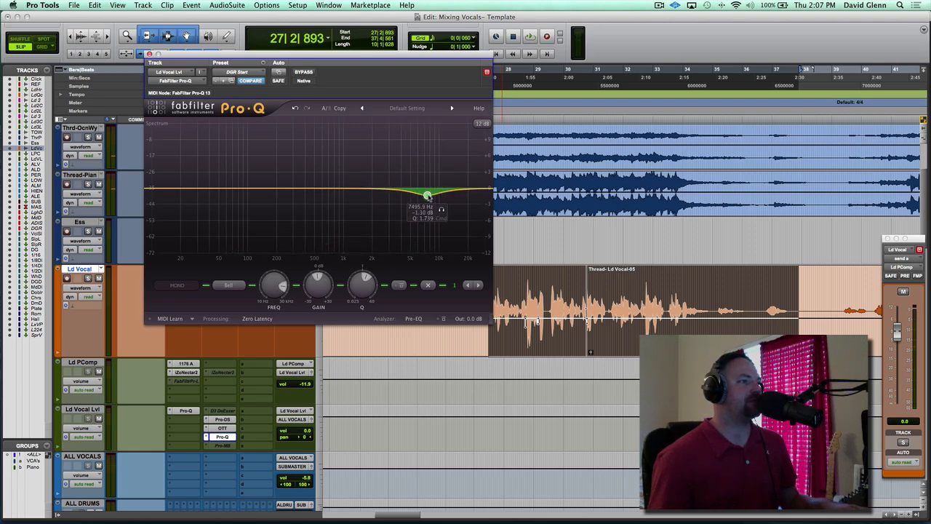
key("space")
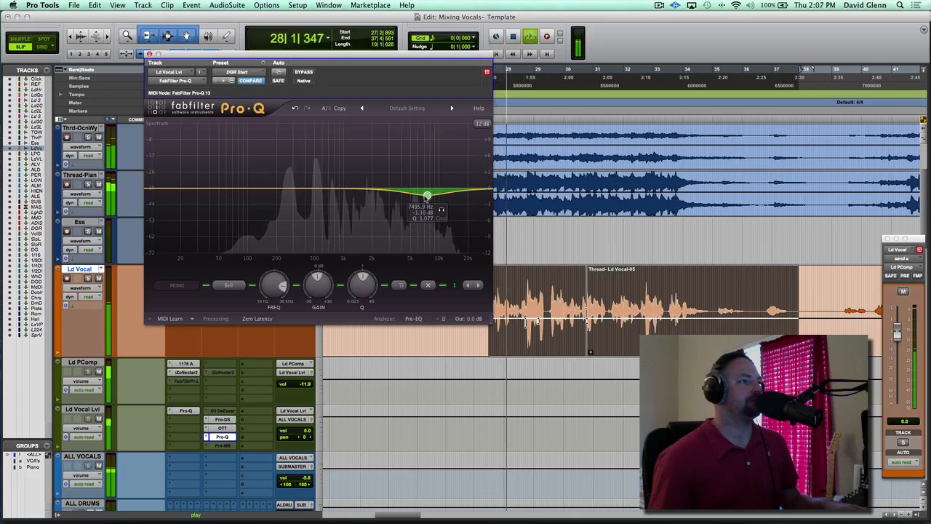
left_click_drag(428, 197, 427, 198)
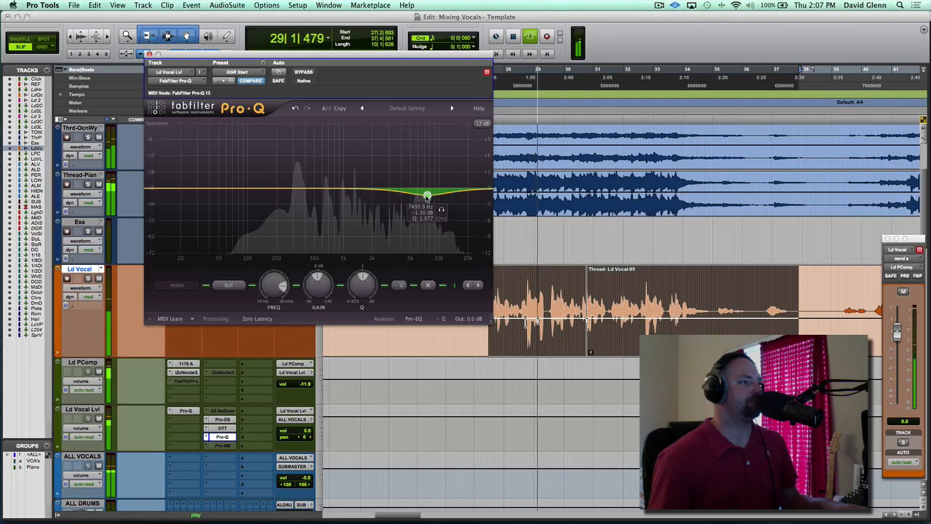
key("space")
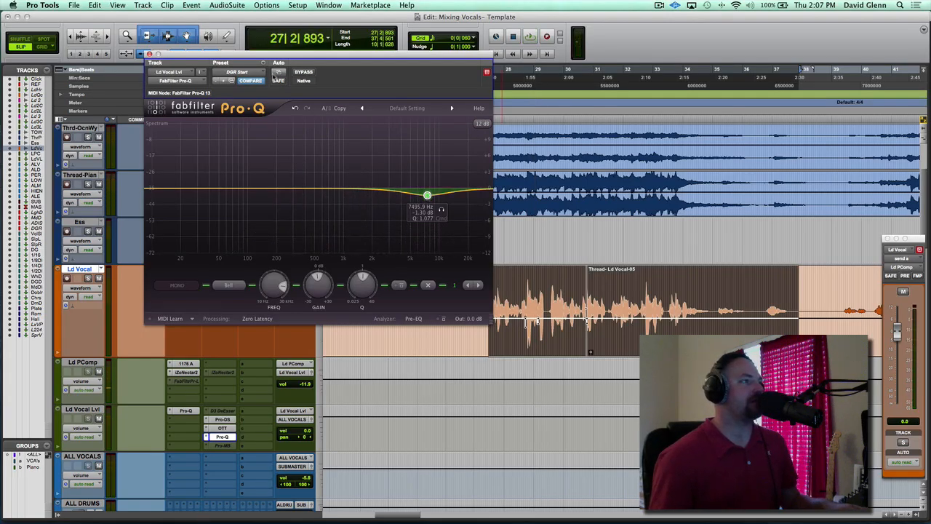
Replay the vocal to compare it with the new Pro-Q bypassed and active
left_click_drag(259, 55, 227, 29)
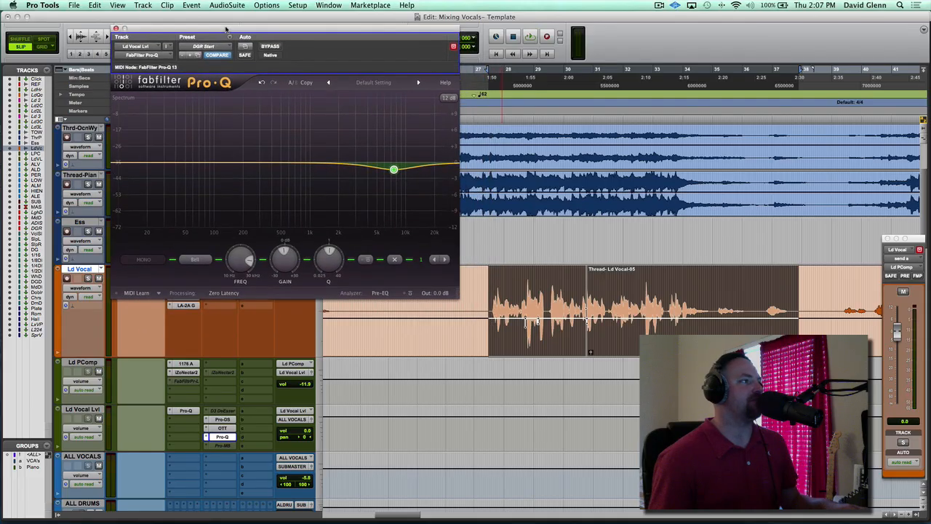
key("space")
left_click(269, 46)
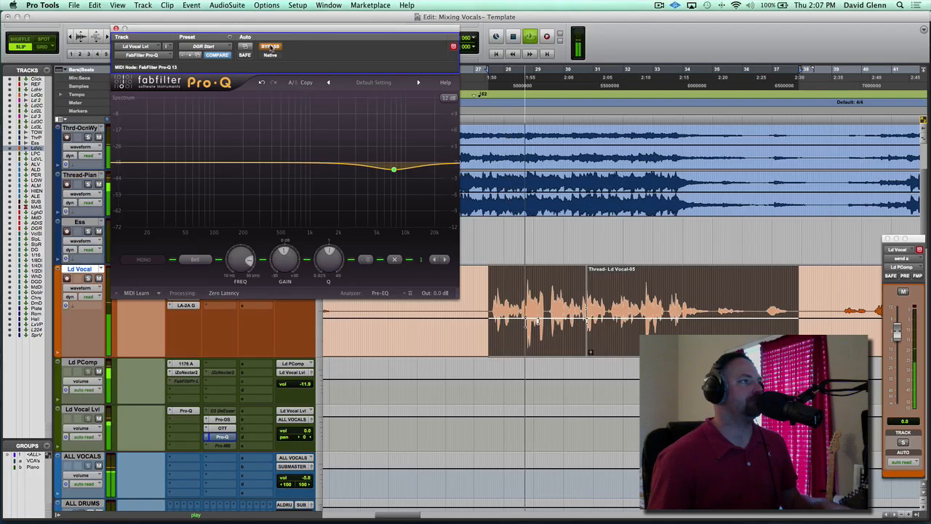
left_click(270, 46)
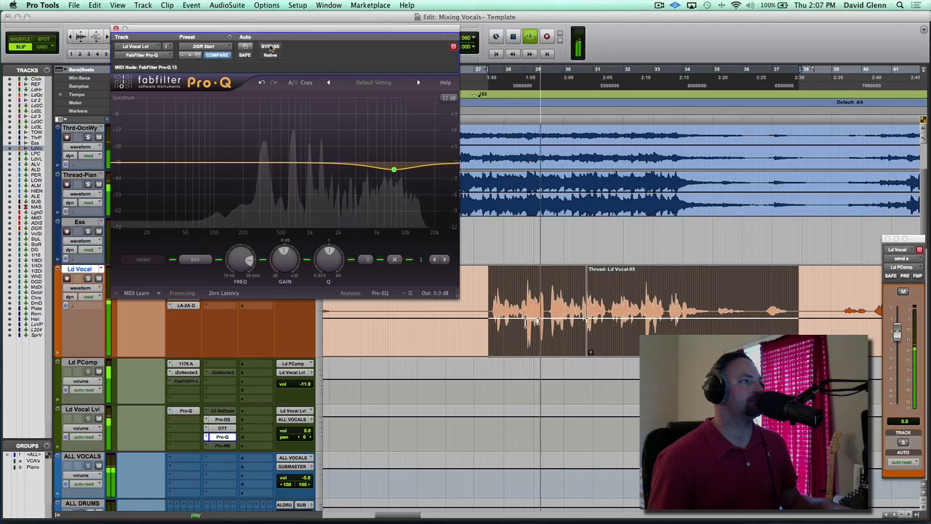
Add a second high-frequency band, change its shape to Bell, and set it to 13424 Hz at -0.76 dB with Q 1.412
double_click(409, 163)
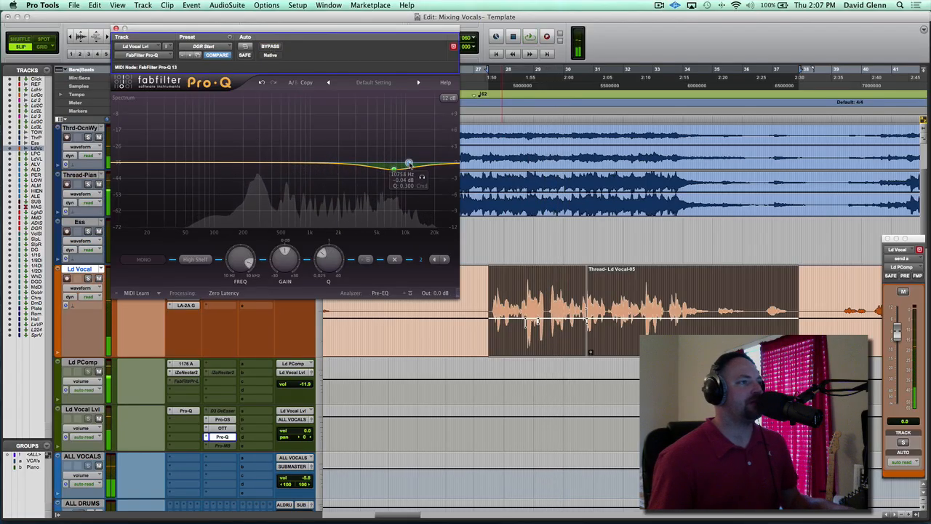
left_click_drag(411, 164, 412, 167)
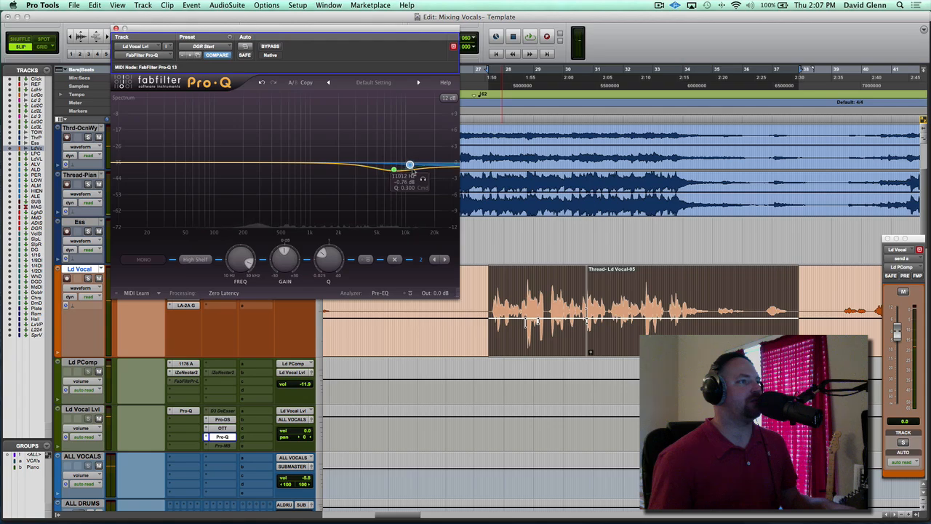
right_click(410, 165)
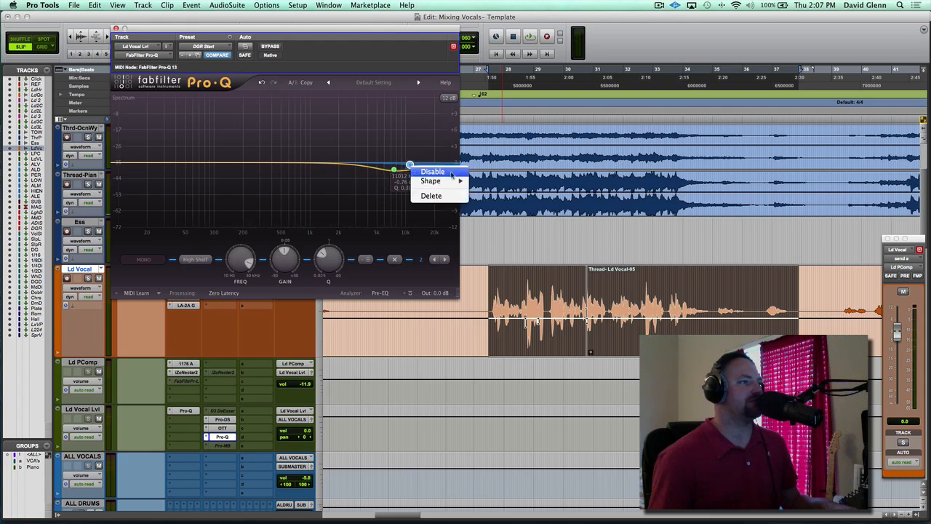
mouse_move(437, 182)
left_click(484, 181)
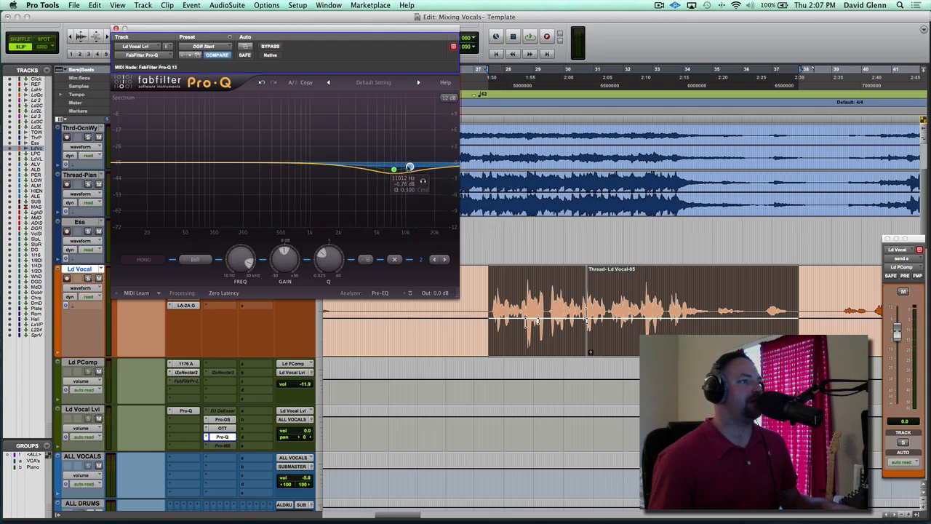
left_click_drag(407, 163, 412, 147)
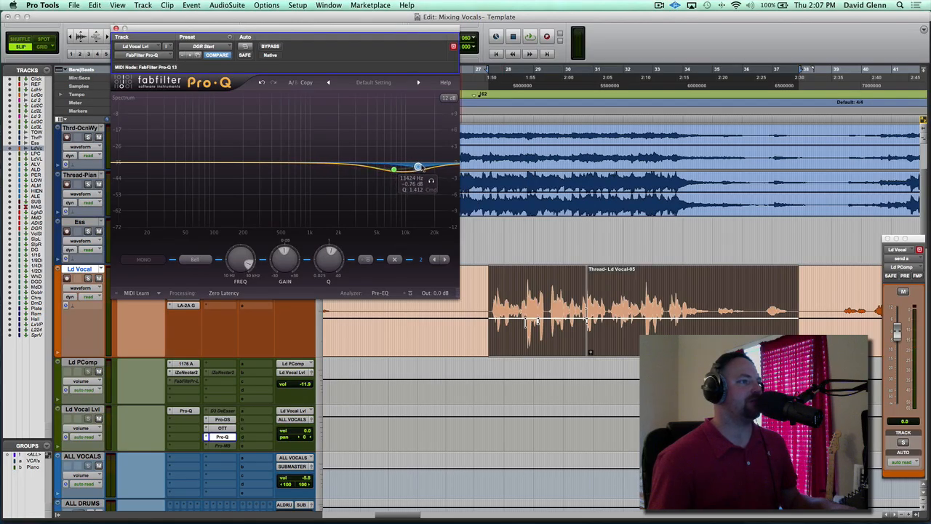
Replay the vocal with both high-frequency cuts, bypass the new Pro-Q, and stop playback
key("space")
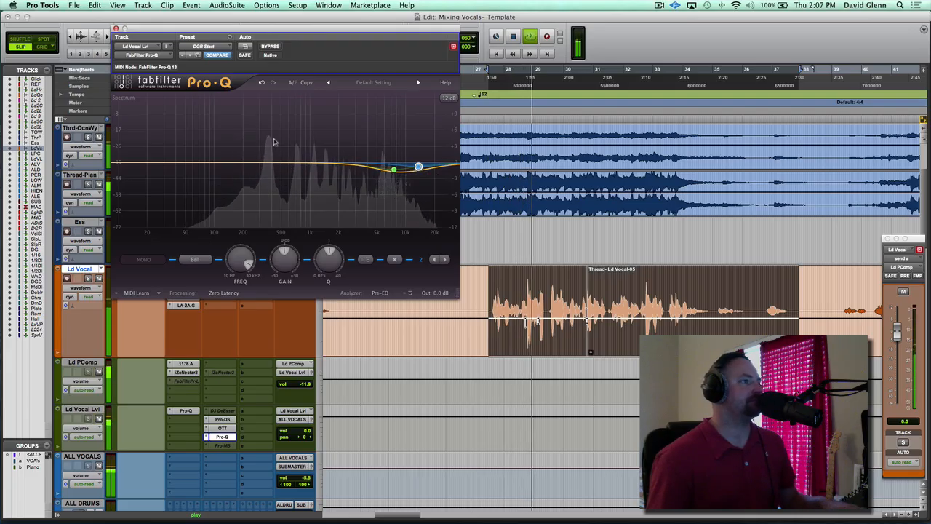
left_click(271, 46)
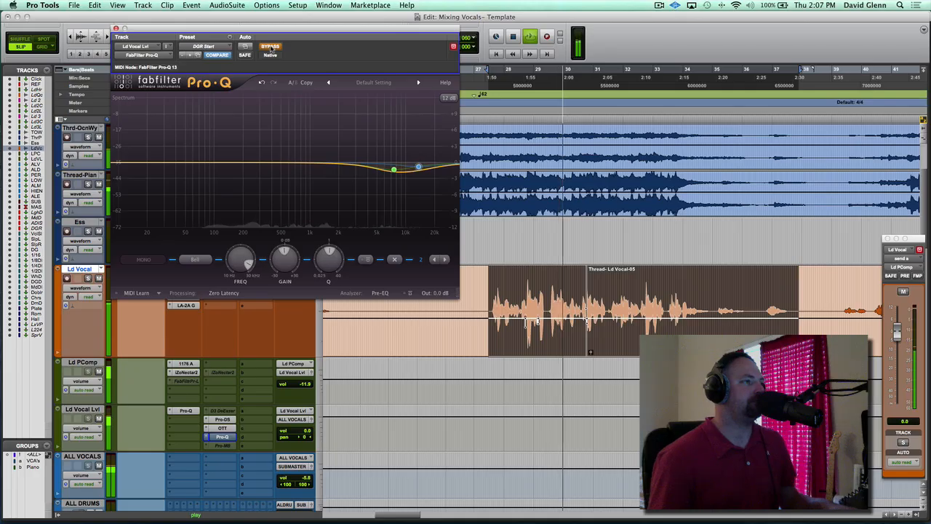
key("space")
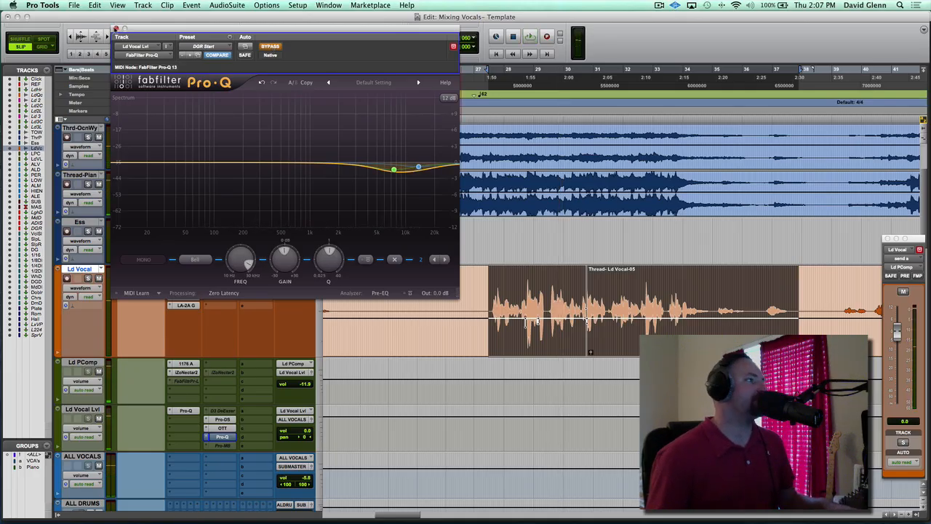
Close the new Pro-Q's window and open the first Pro-Q insert on the Ld Vocal Lvl track
left_click(116, 28)
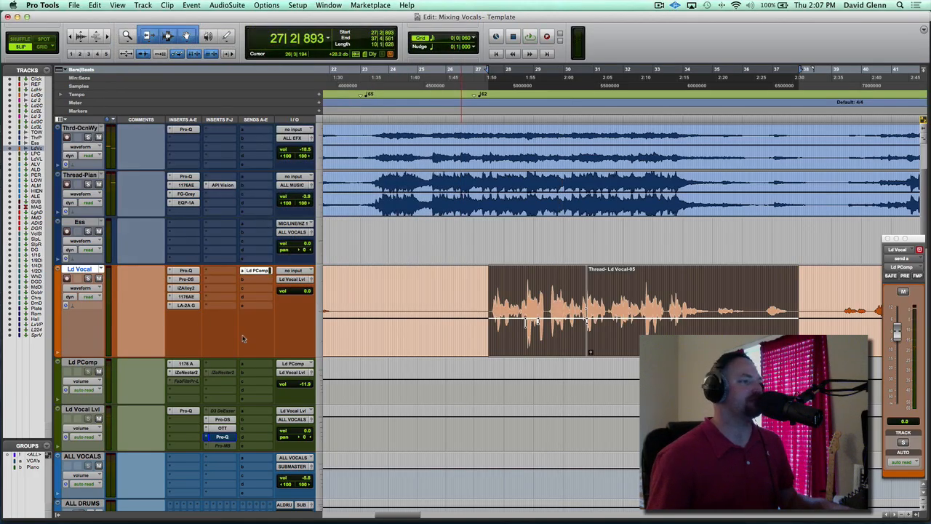
scroll(243, 338, "down", 2)
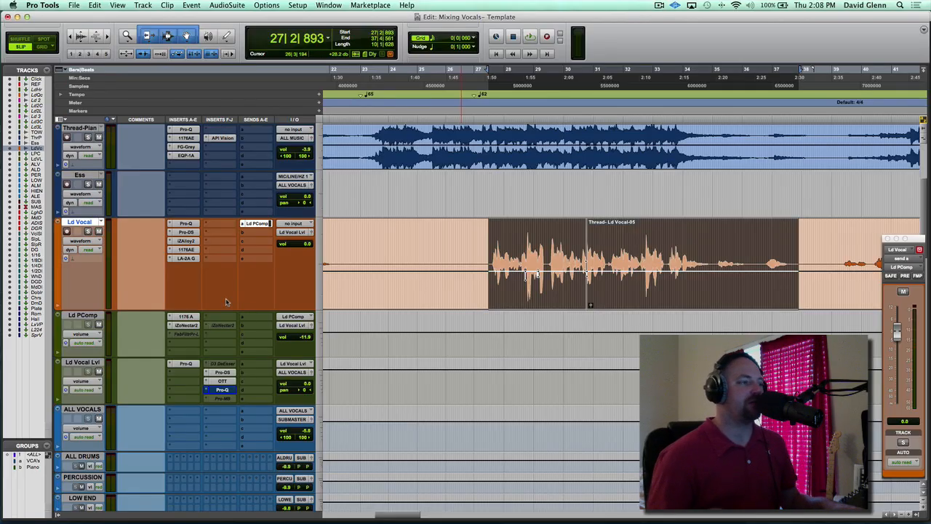
left_click(186, 363)
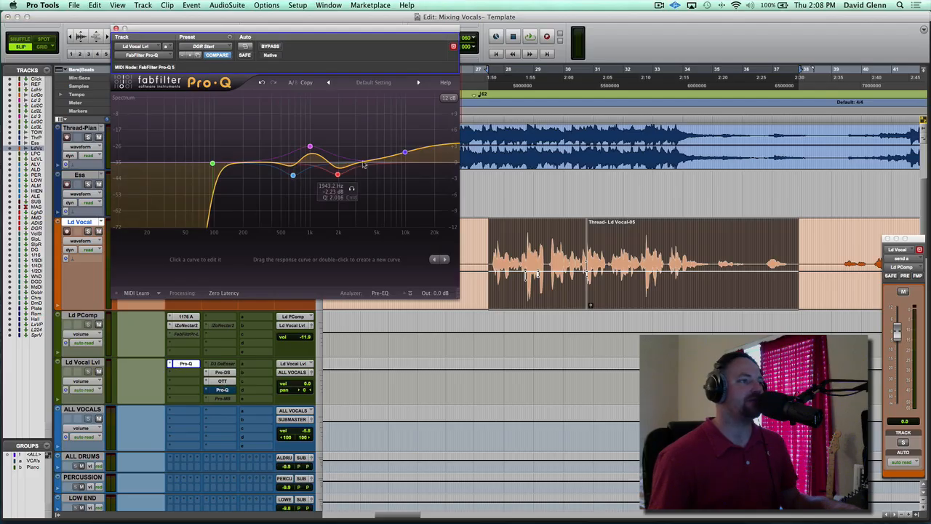
Make OTT and the Pro-Q after it inactive on Ld Vocal Lvl, and activate and open Pro-MB in their place
mouse_move(408, 155)
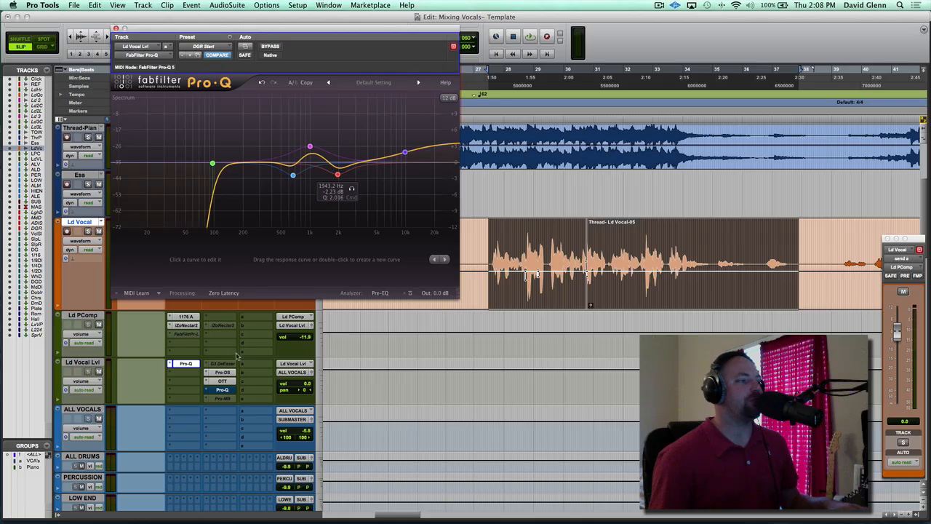
left_click(222, 390)
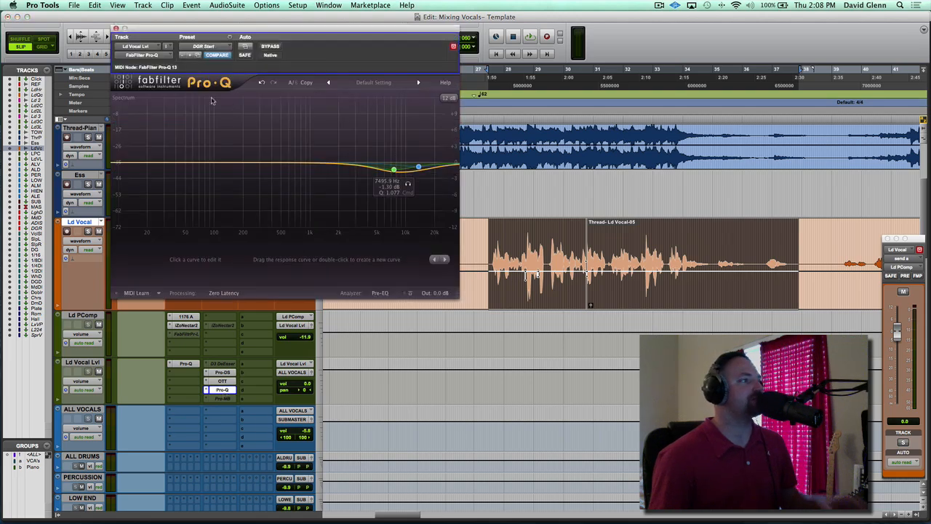
left_click(115, 28)
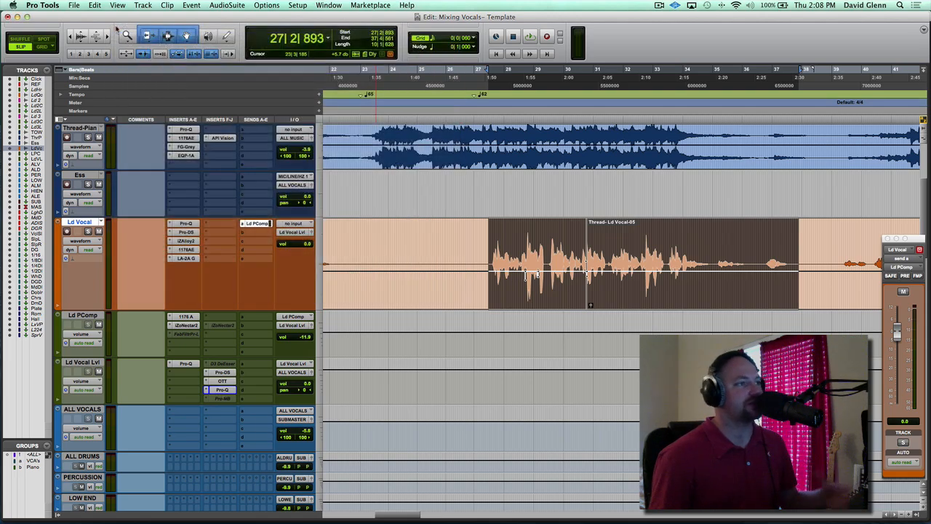
left_click(221, 381, "ctrl+super")
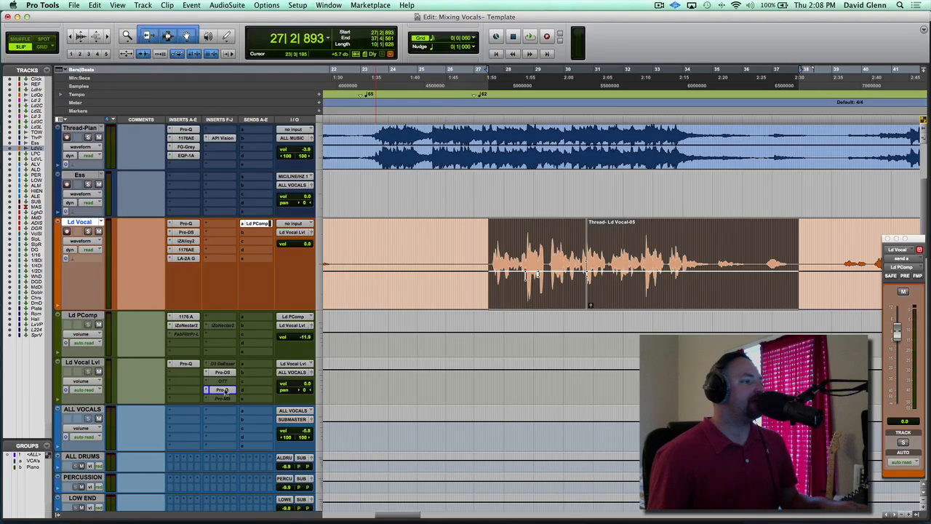
left_click(222, 399)
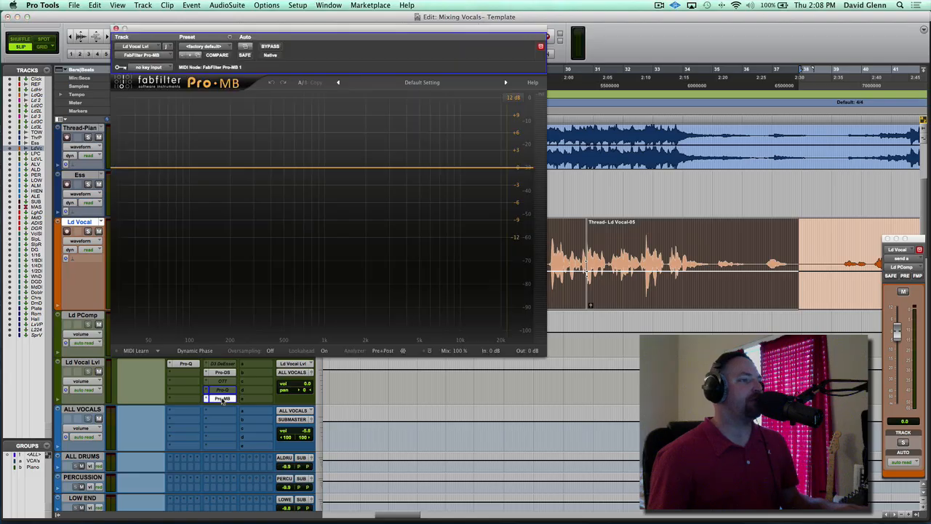
Select the Ld Vocal phrase from about 8|3|097 to 11|1|918, moving the Pro-MB window aside and back
left_click_drag(193, 31, 453, 451)
key("r")
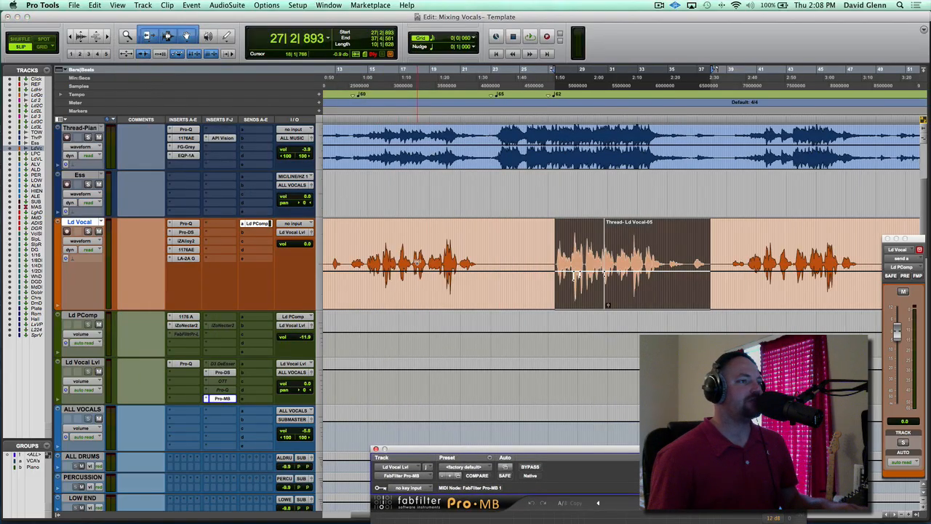
scroll(417, 262, "left", 5)
scroll(506, 253, "right", 10)
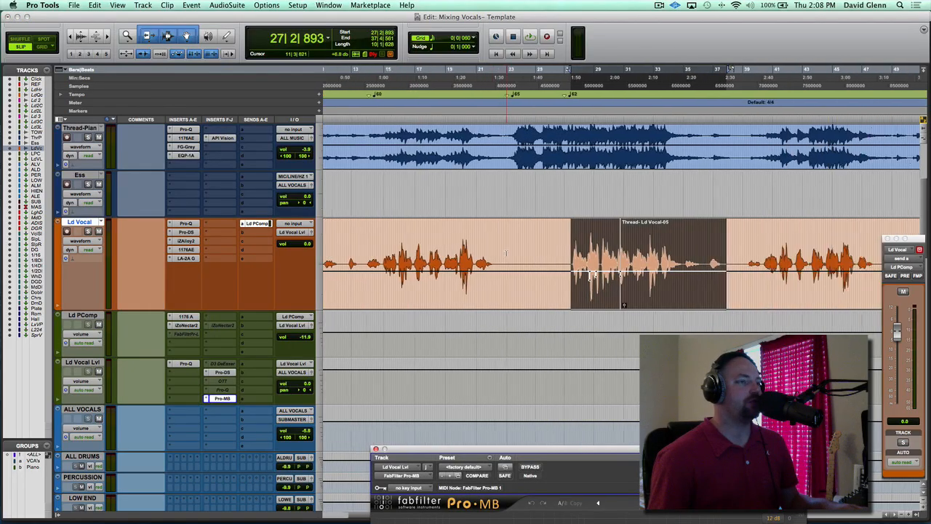
scroll(476, 304, "left", 10)
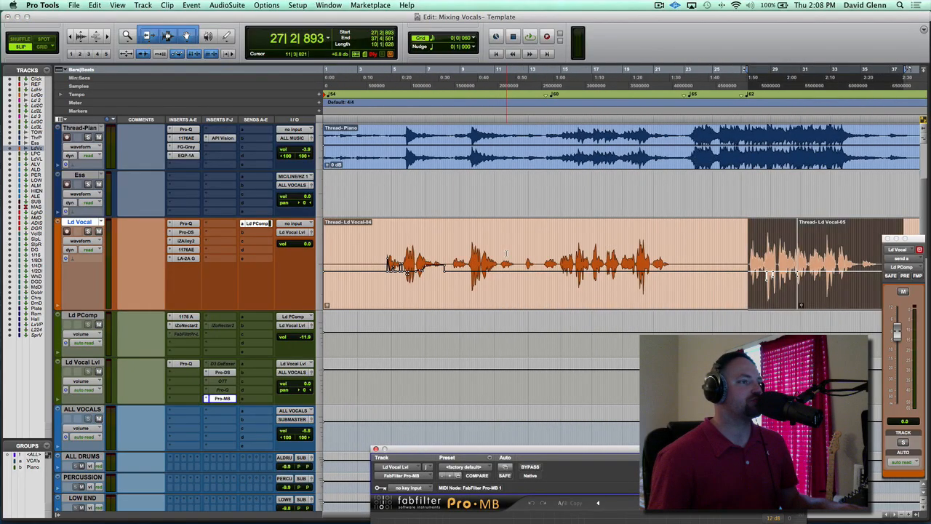
left_click(469, 69)
key("t")
key("t")
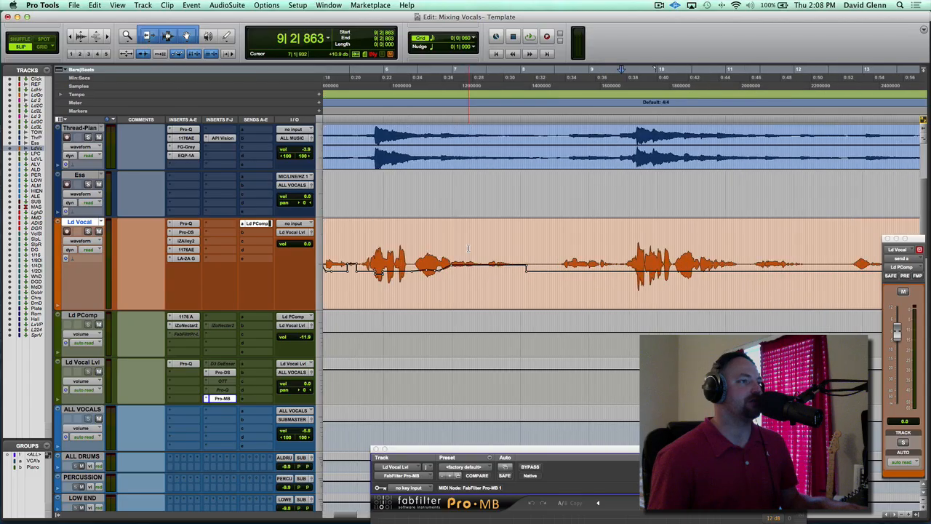
left_click_drag(557, 245, 741, 251)
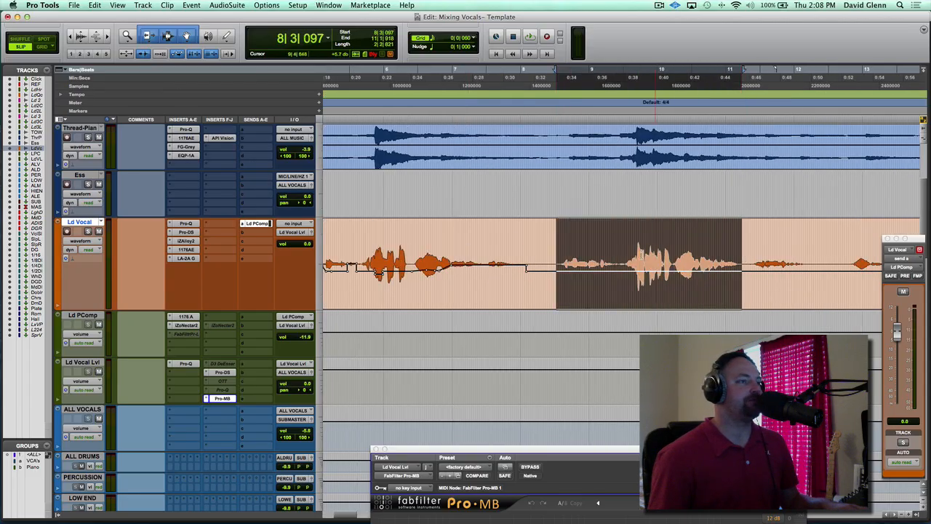
scroll(635, 256, "right", 4)
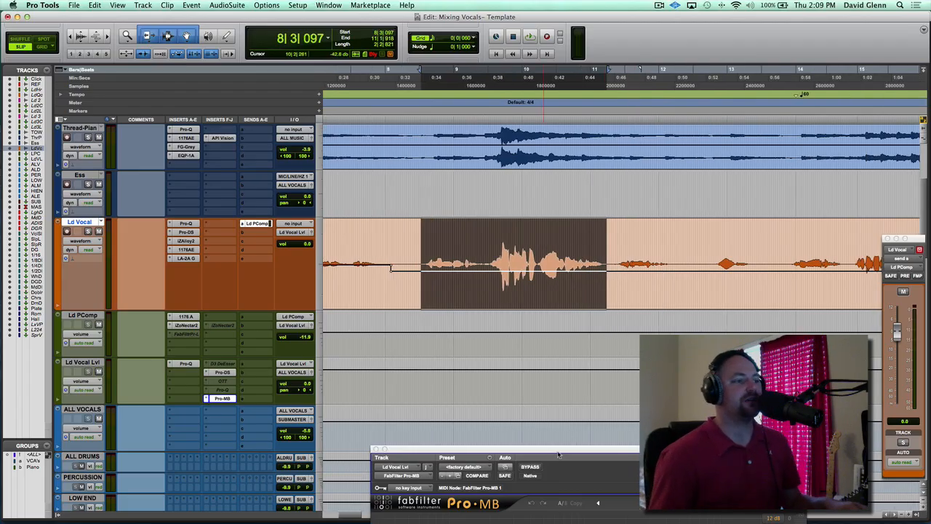
left_click_drag(569, 452, 245, 38)
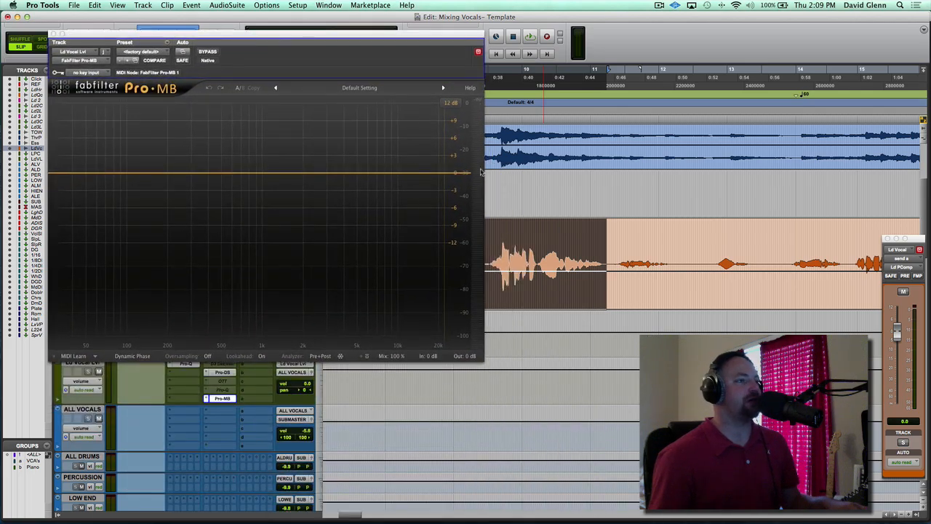
scroll(551, 182, "left", 4)
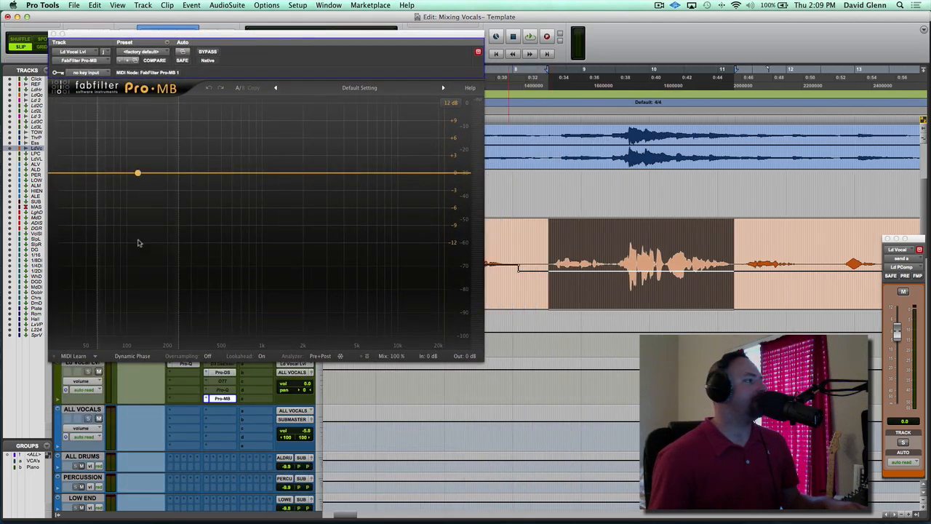
Add a low Pro-MB band, extend its low crossover to the bottom of the spectrum, and set its high crossover to 284.42 Hz
left_click(138, 175)
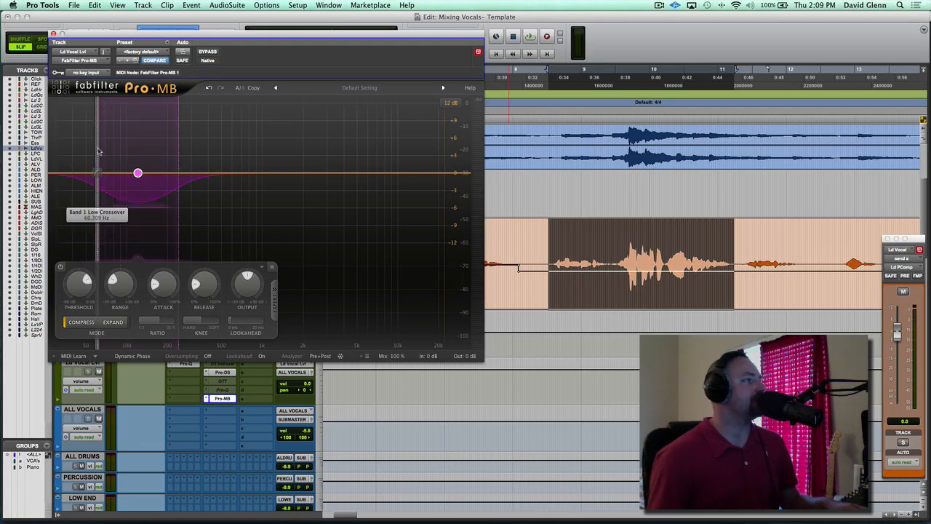
left_click_drag(99, 151, 40, 152)
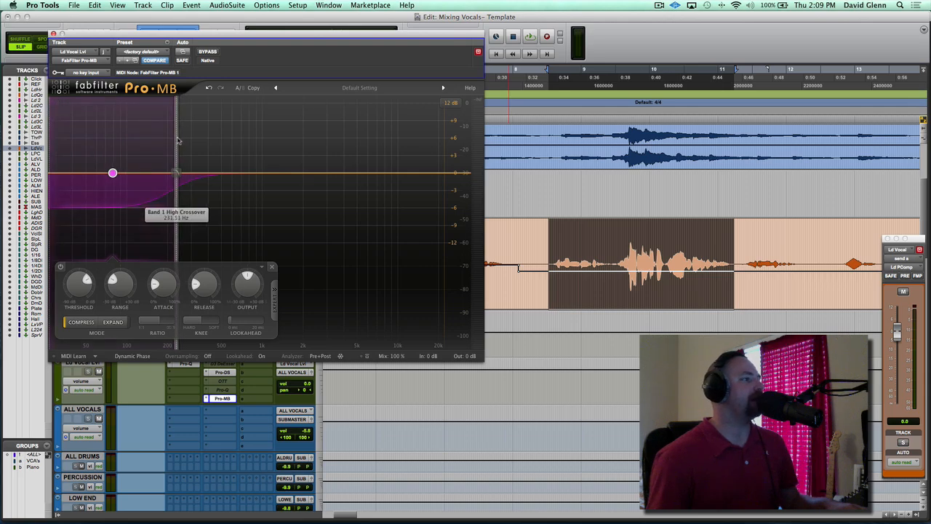
mouse_move(177, 140)
left_mouse_down()
mouse_move(167, 144)
mouse_move(189, 140)
left_mouse_up()
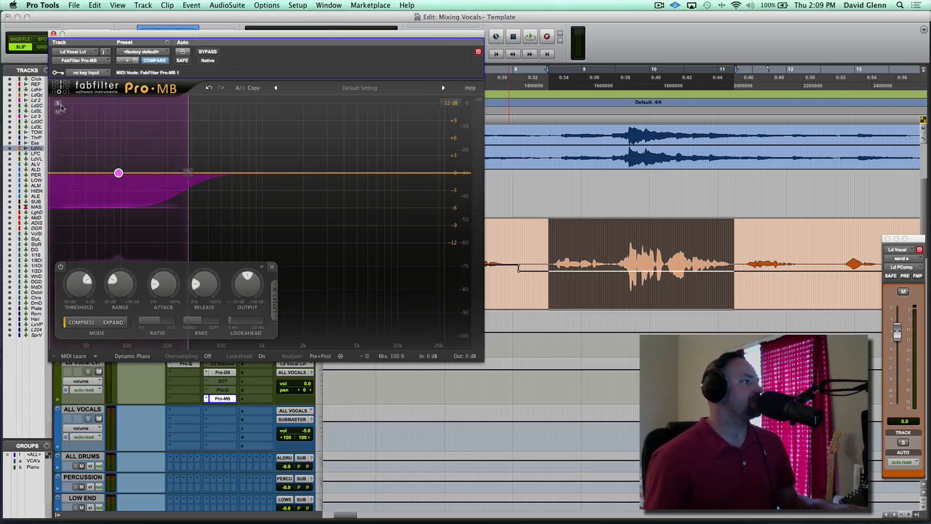
Solo the low band during playback, sweep its high crossover up to 485.71 Hz and back down, and remove the solo
key("space")
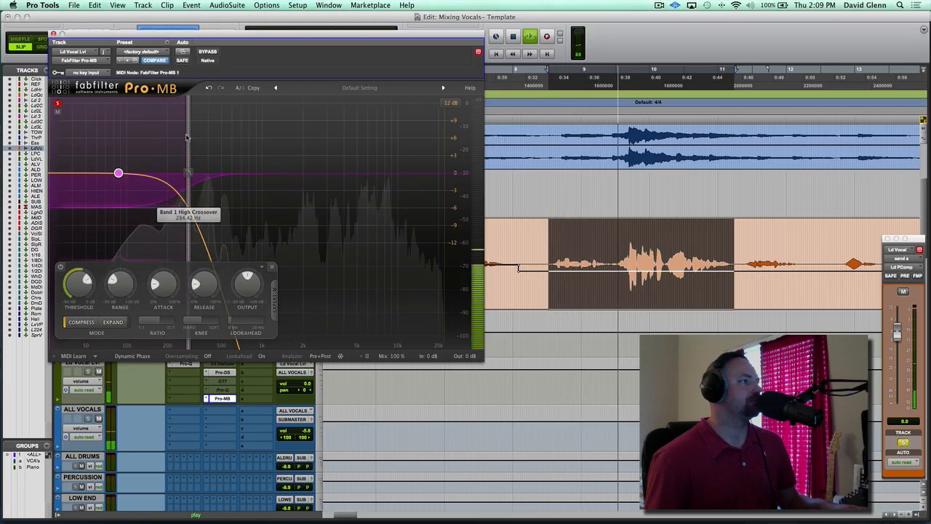
left_click_drag(187, 137, 220, 138)
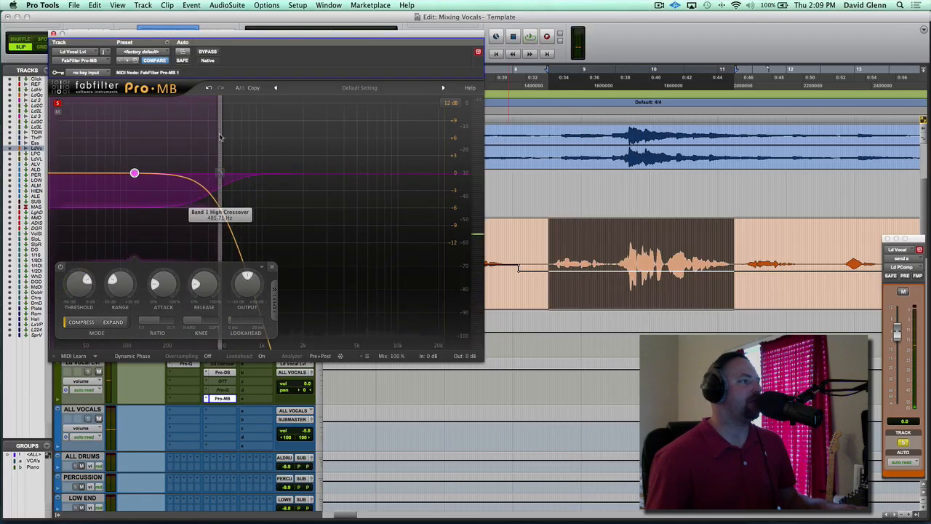
key("space")
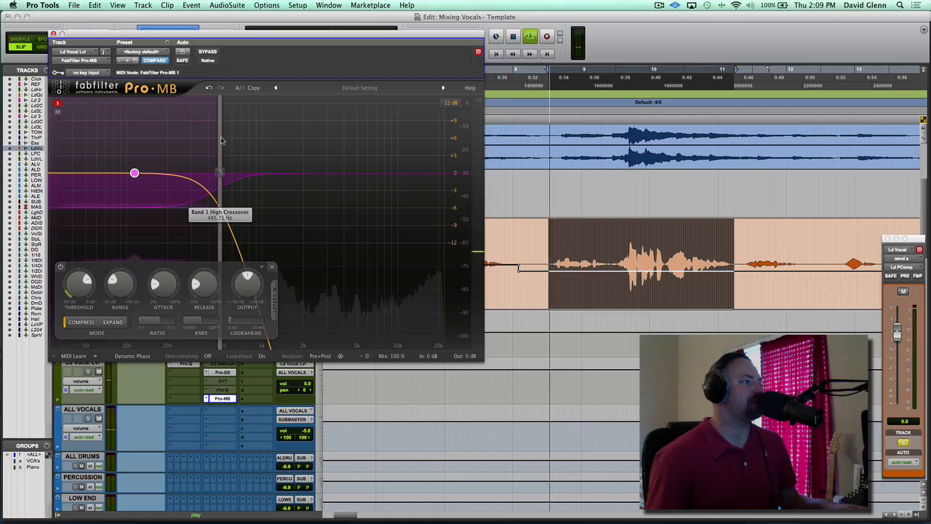
left_click_drag(222, 140, 192, 146)
key("space")
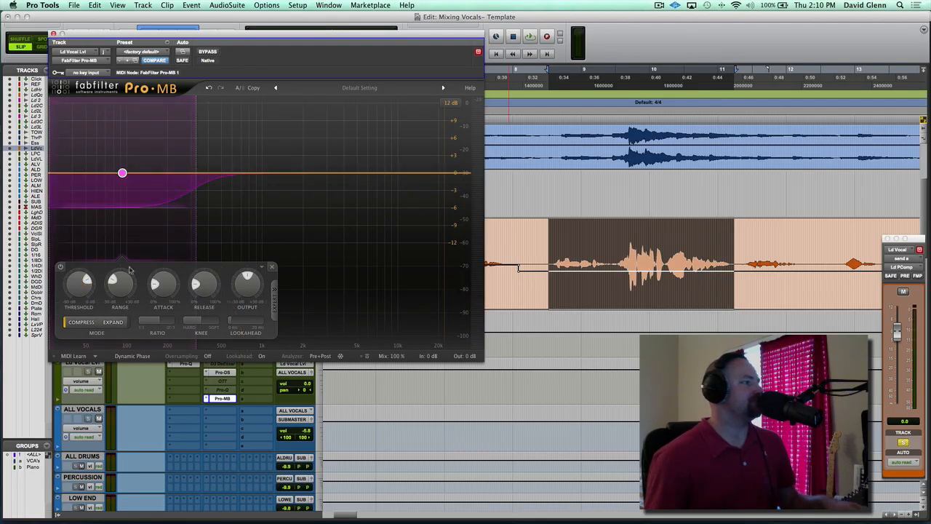
Lower Band 1's threshold to about -29 dB while the phrase plays, and stop playback
mouse_move(117, 281)
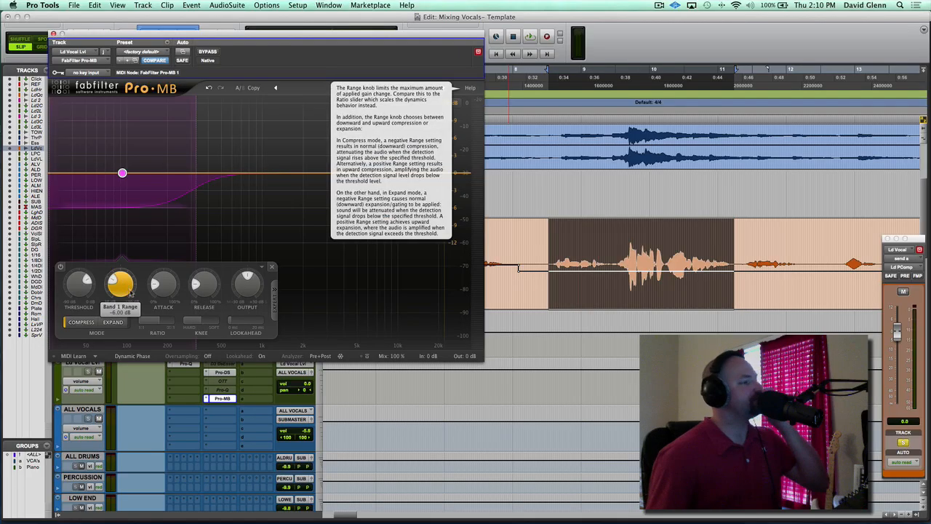
mouse_move(75, 282)
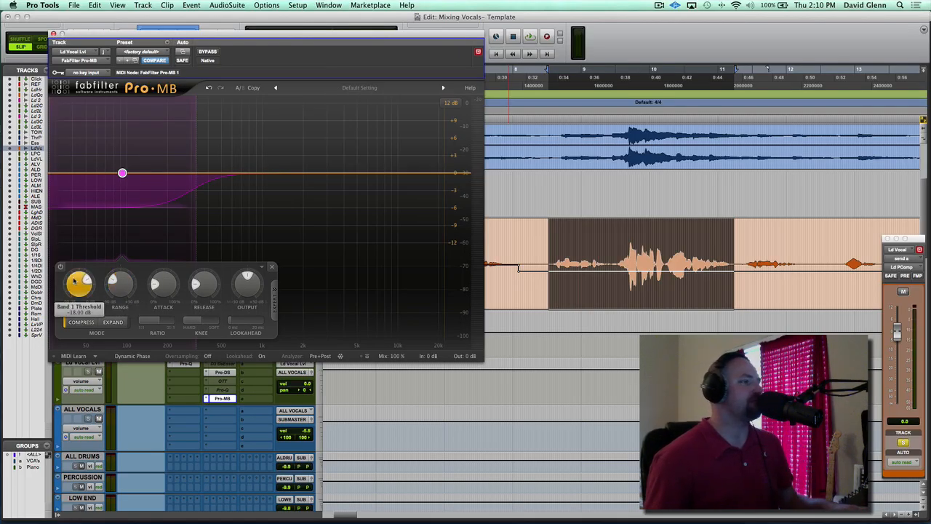
key("space")
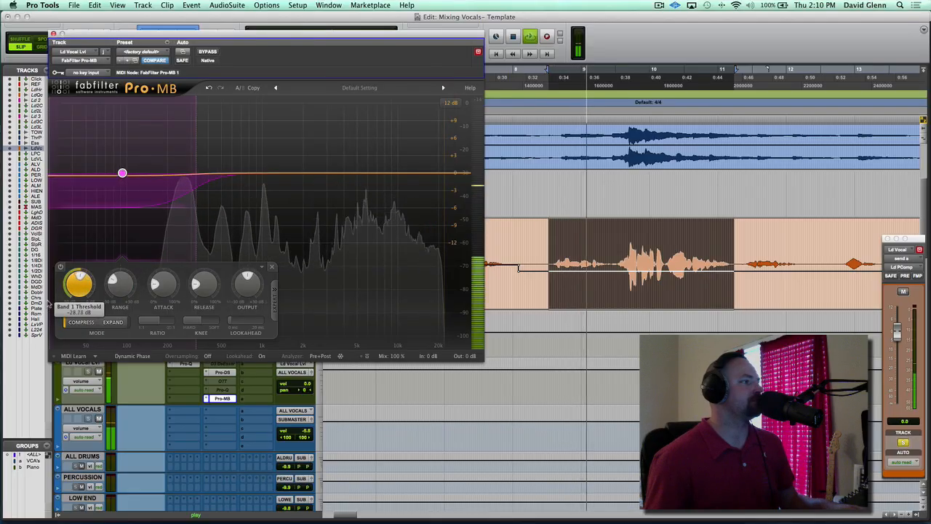
left_click_drag(43, 308, 43, 303)
key("space")
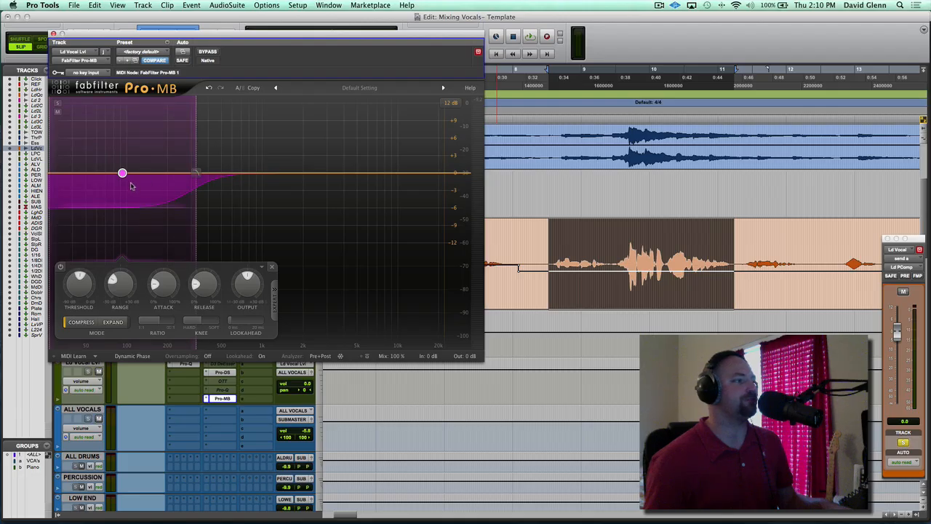
Replay the phrase twice to hear Band 1's compression on the lows
key("space")
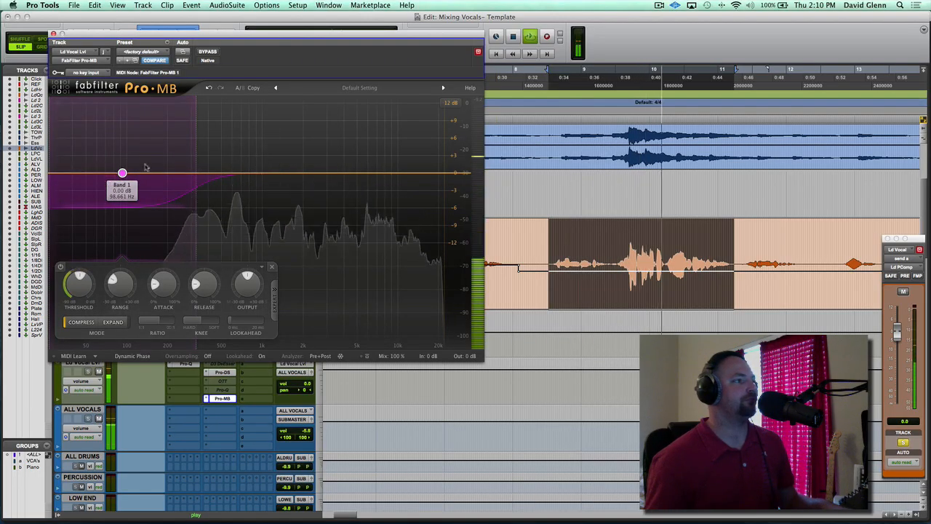
key("space")
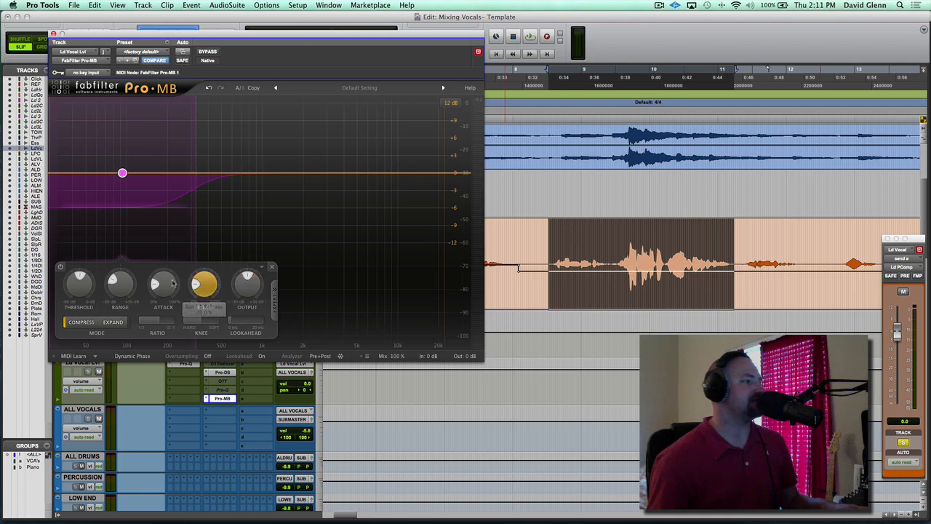
key("space")
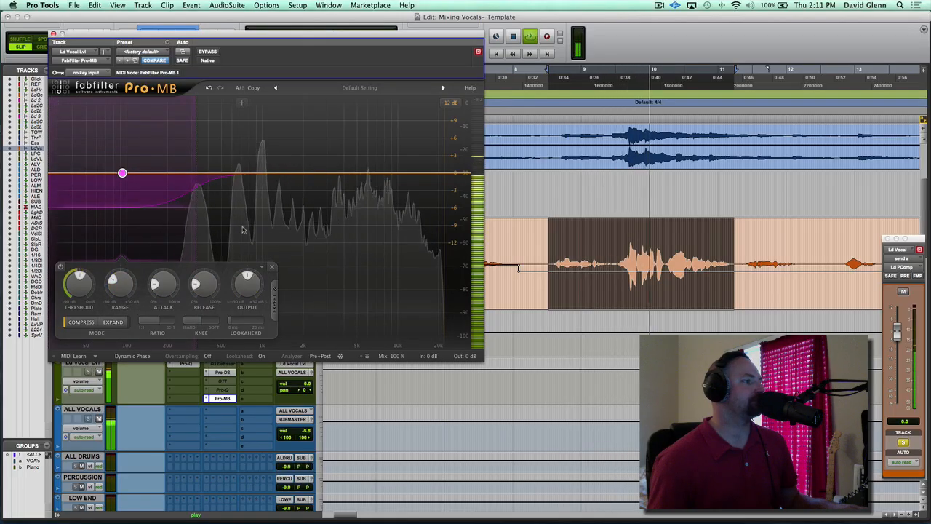
key("space")
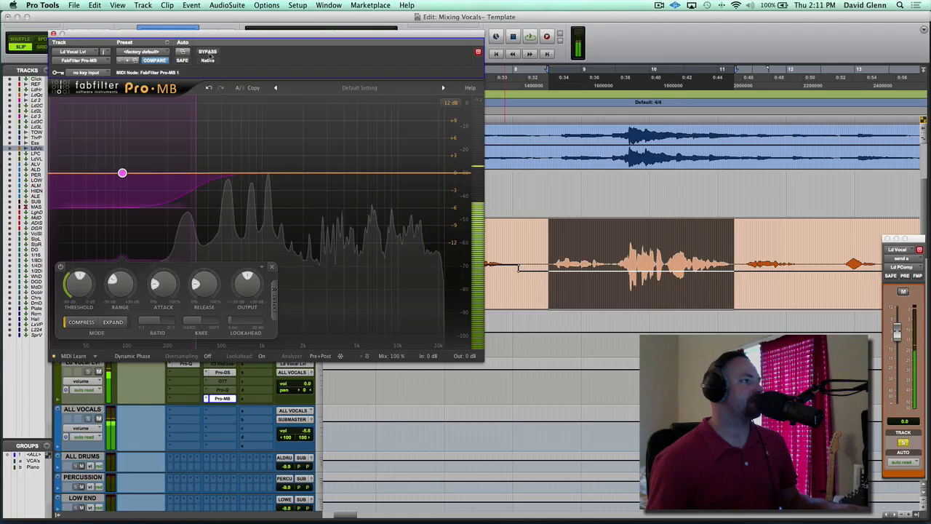
Replay the phrase with Pro-MB bypassed, switch it back on during playback to compare, and stop
left_click(209, 53)
key("space")
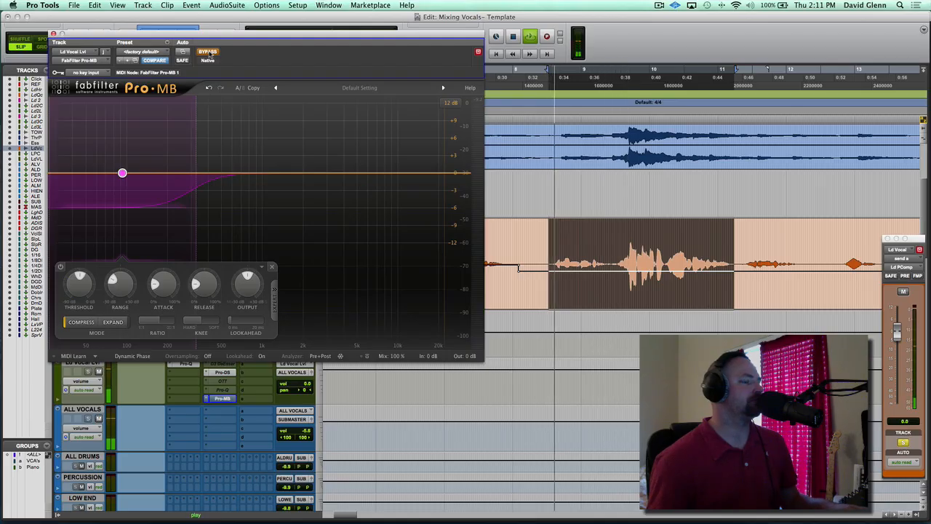
left_click(209, 53)
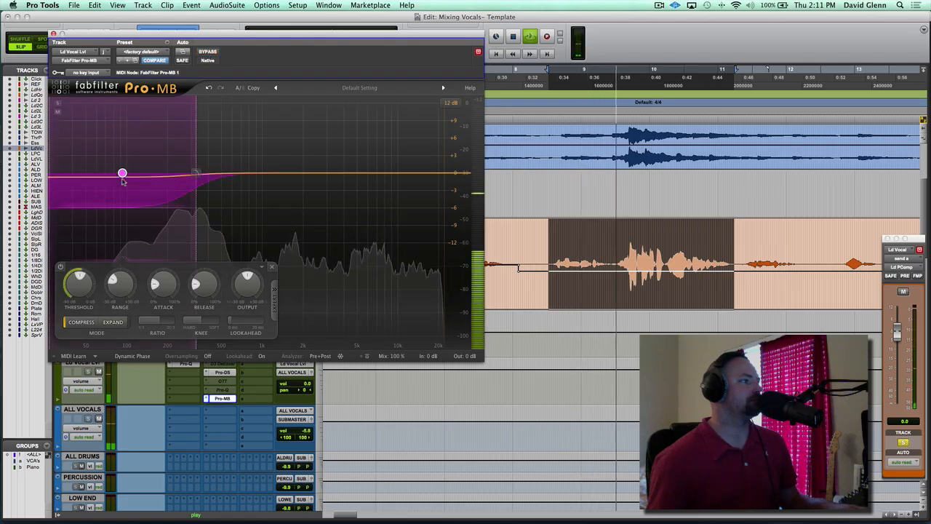
mouse_move(124, 175)
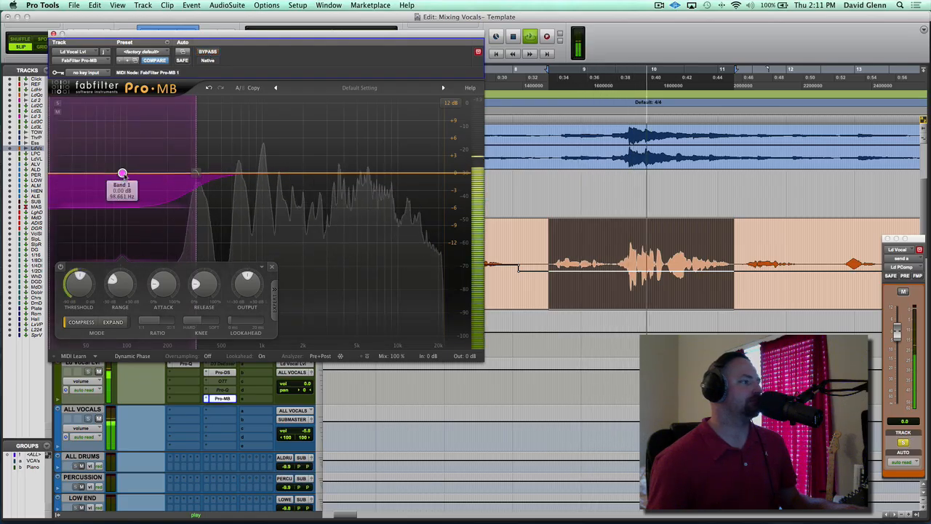
key("space")
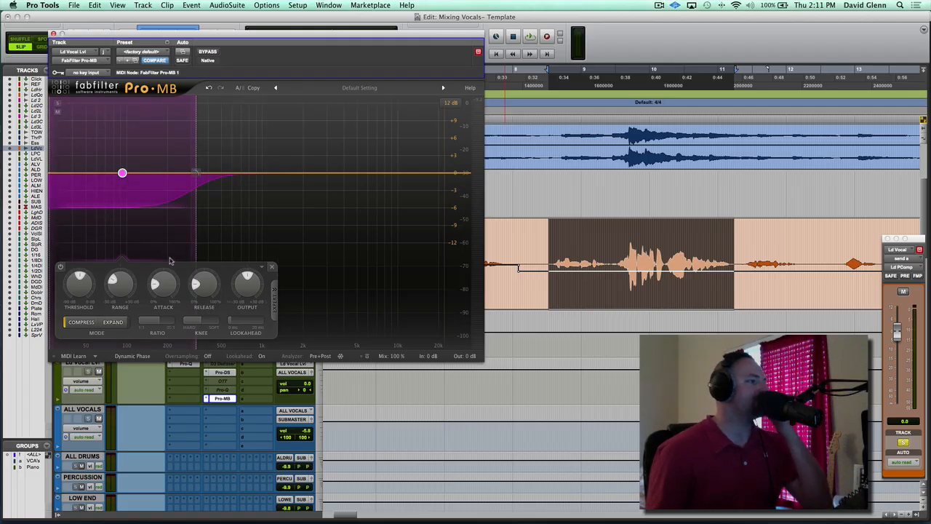
Shorten Band 1's attack and try its release at 83.4% while the phrase plays
mouse_move(166, 285)
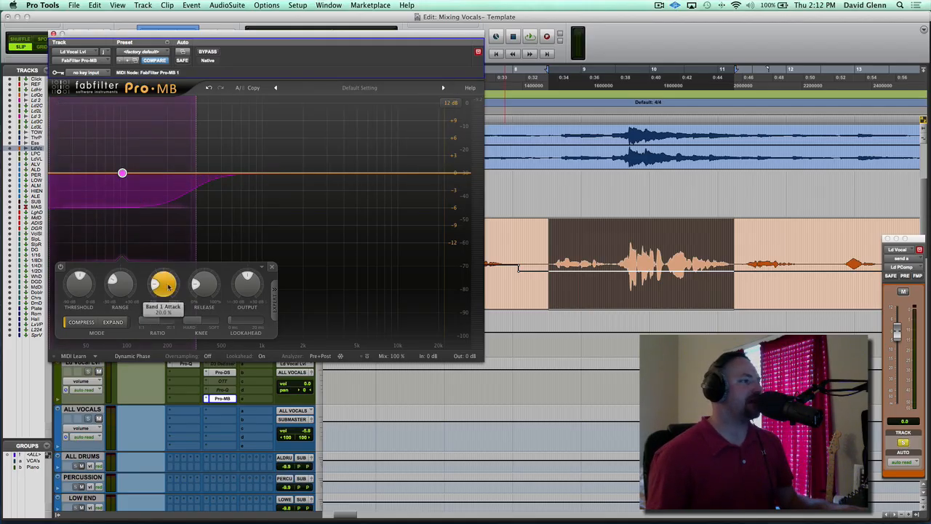
mouse_move(206, 285)
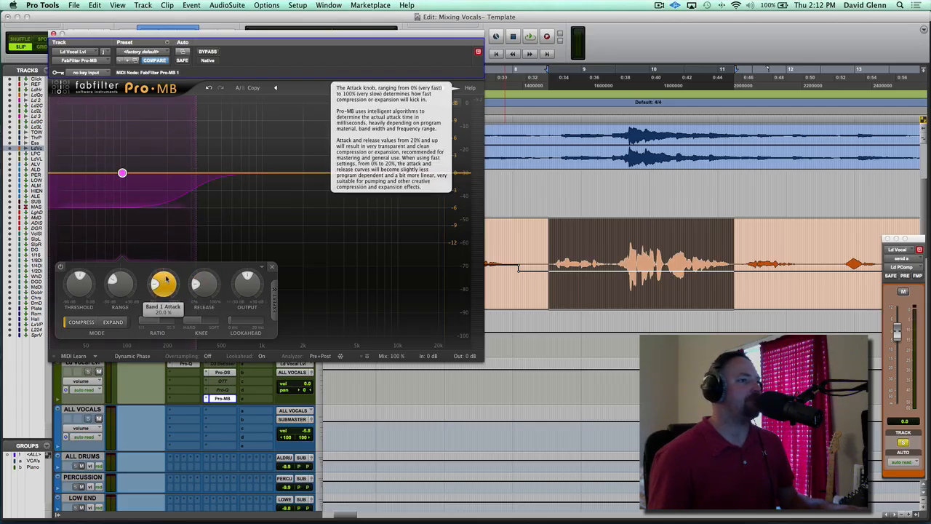
key("space")
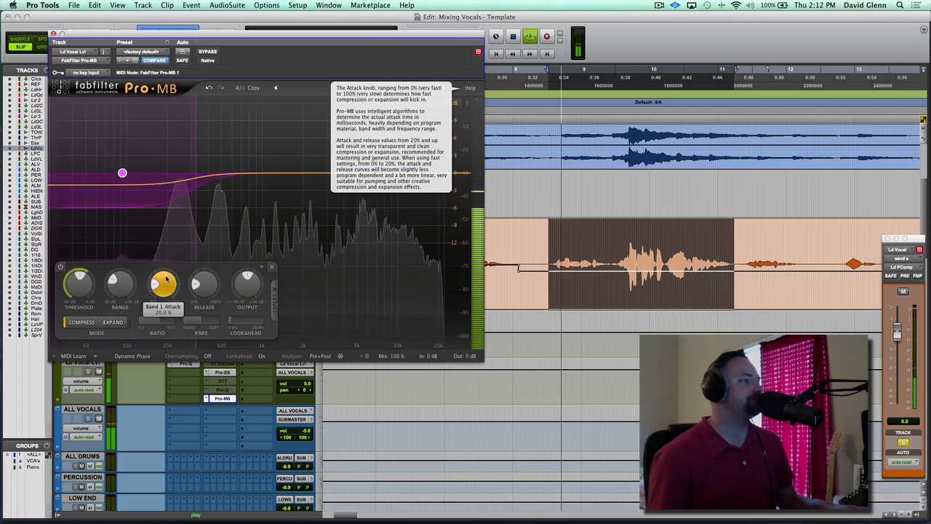
left_click_drag(167, 279, 212, 247)
key("space")
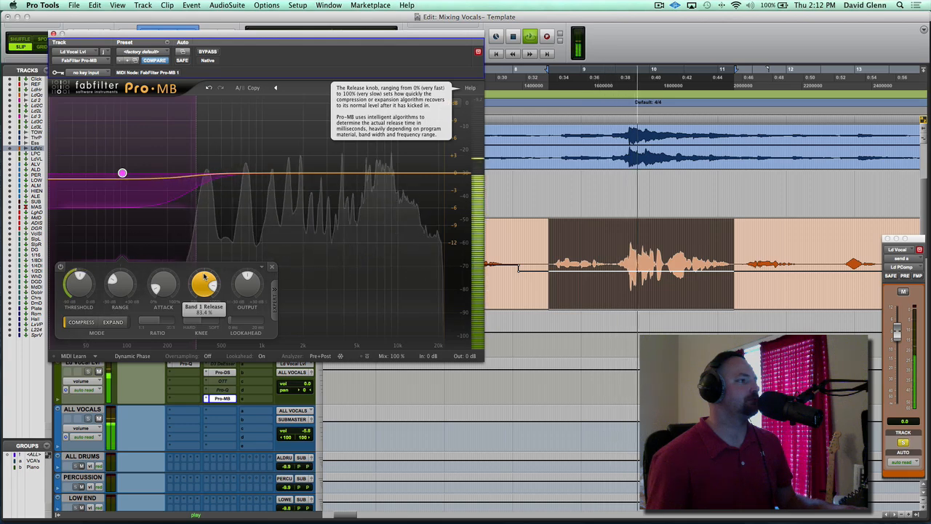
Shorten Band 1's release to 14.7% while replaying the phrase, and stop playback
key("space")
left_click_drag(204, 278, 163, 313)
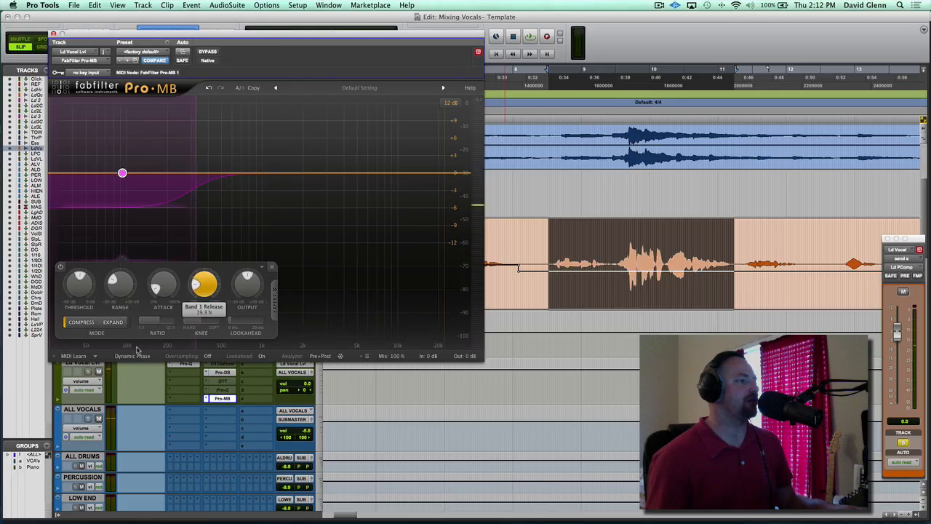
key("space")
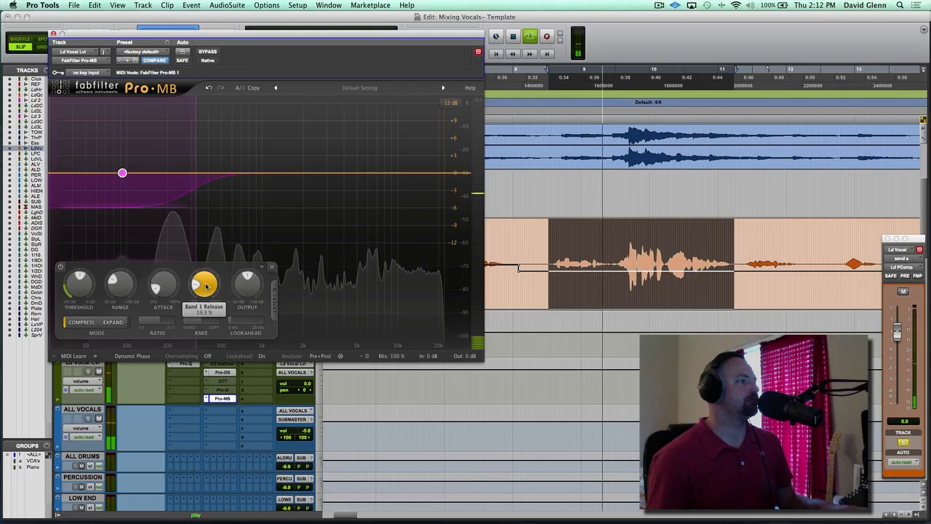
left_click_drag(205, 287, 195, 292)
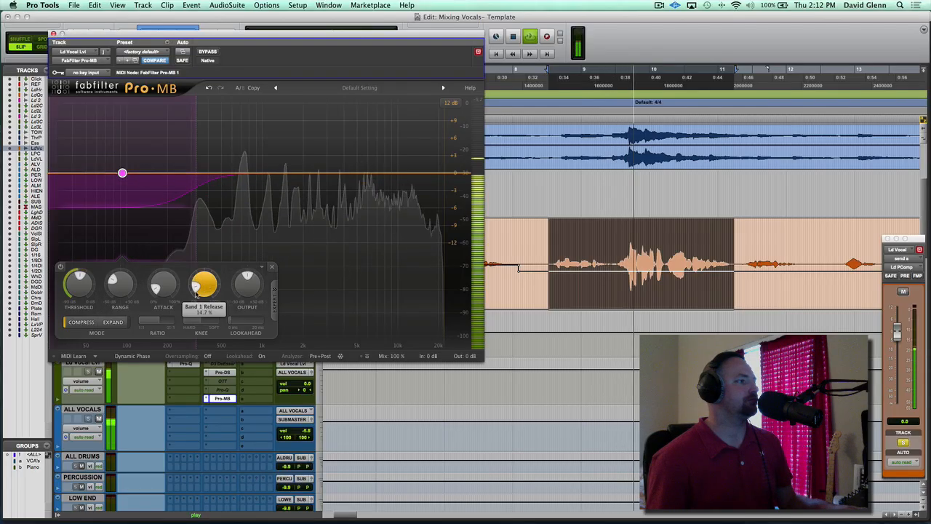
key("space")
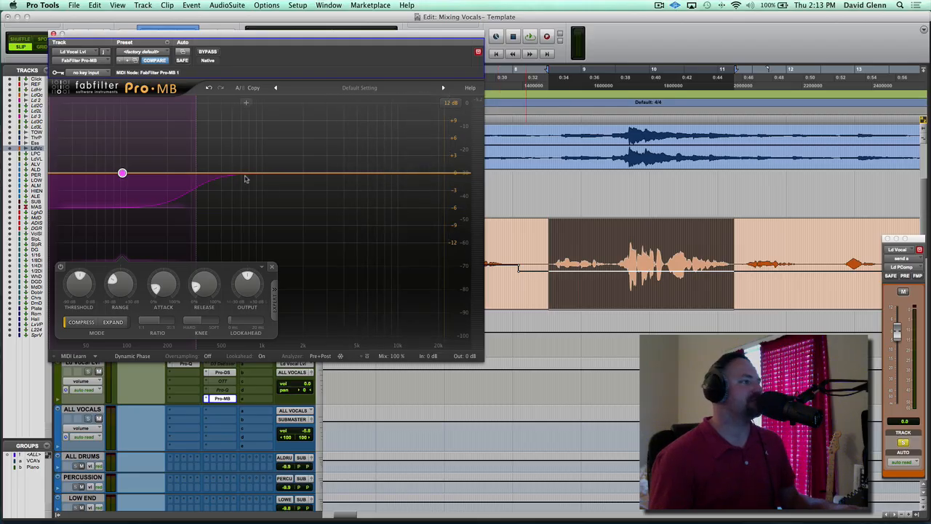
Add Band 2 directly above Band 1, solo it, and start playback
left_click(245, 175)
left_click(206, 103)
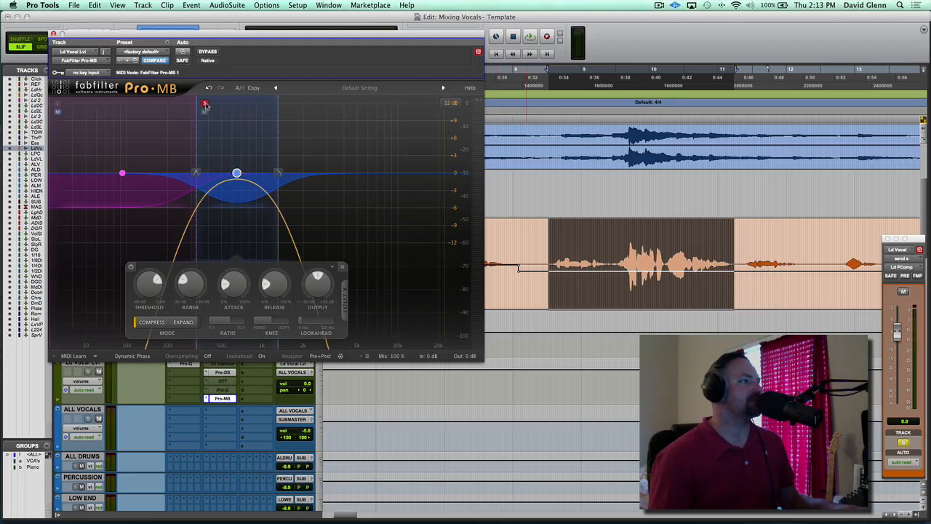
key("space")
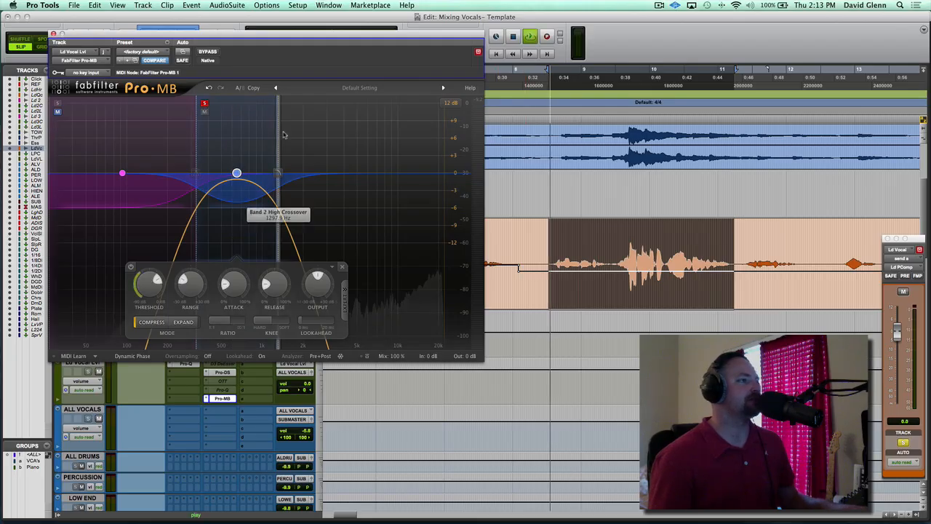
Pull Band 2's high crossover down to 903.43 Hz, lower its threshold during playback, and remove the solo
left_click_drag(277, 134, 256, 145)
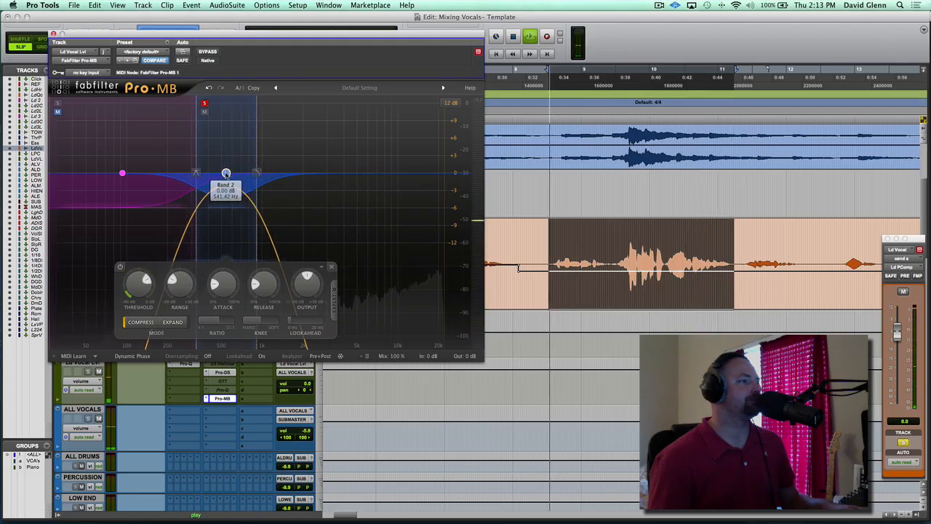
left_click_drag(134, 283, 111, 298)
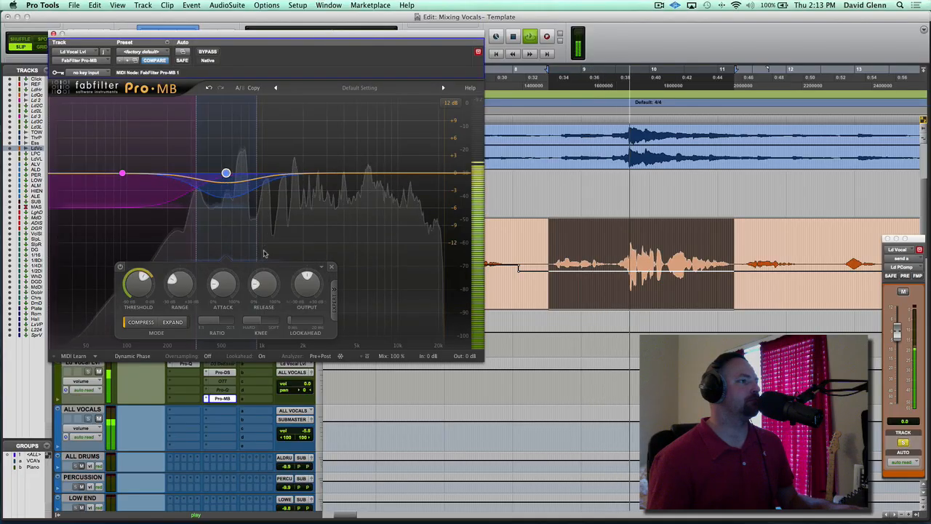
key("space")
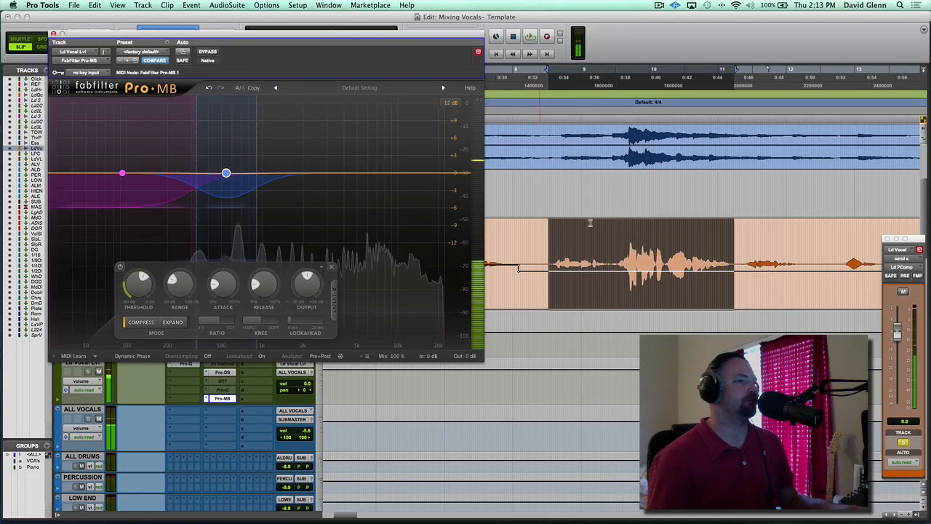
Play from just before the loudest part of the lead vocal, bypassing Pro-MB and switching it back on to compare
left_click(618, 250)
key("space")
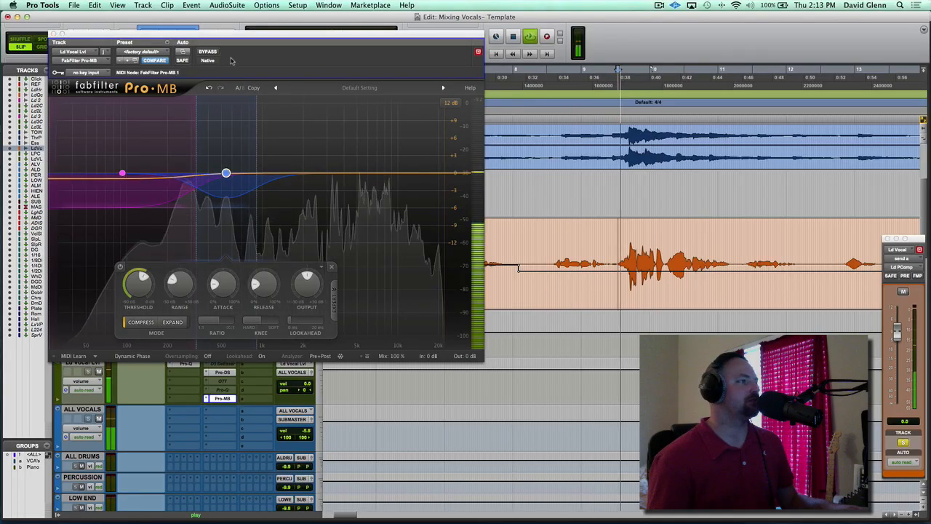
left_click(207, 53)
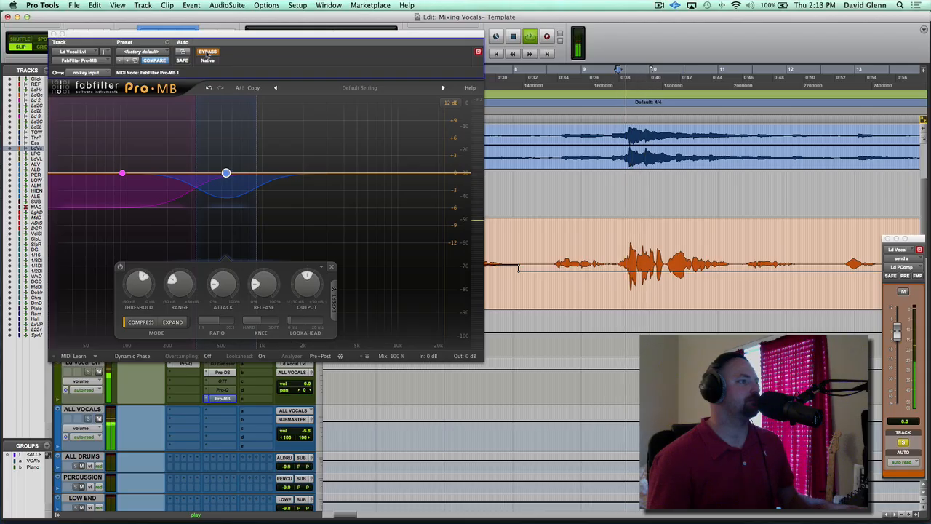
left_click(206, 54)
key("space")
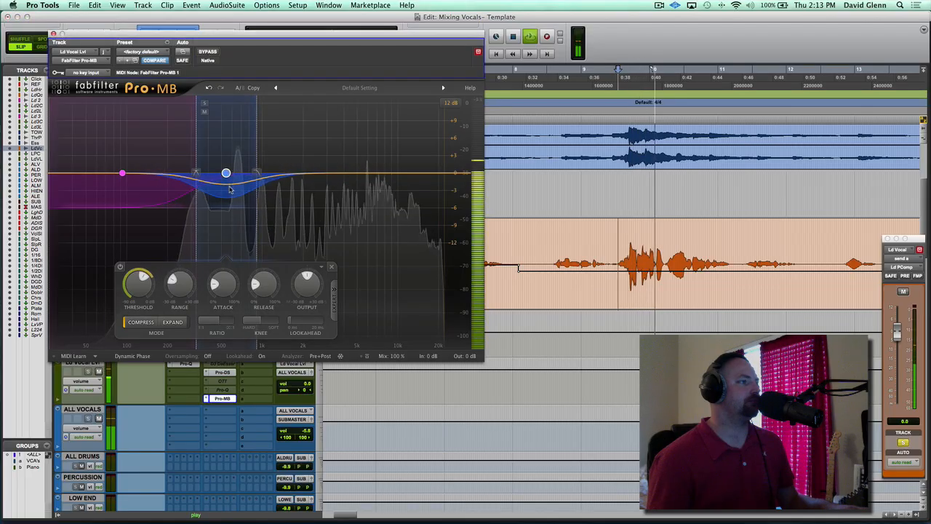
Set Band 2's threshold to about -21.6 dB, shorten its attack, and replay the vocal
key("space")
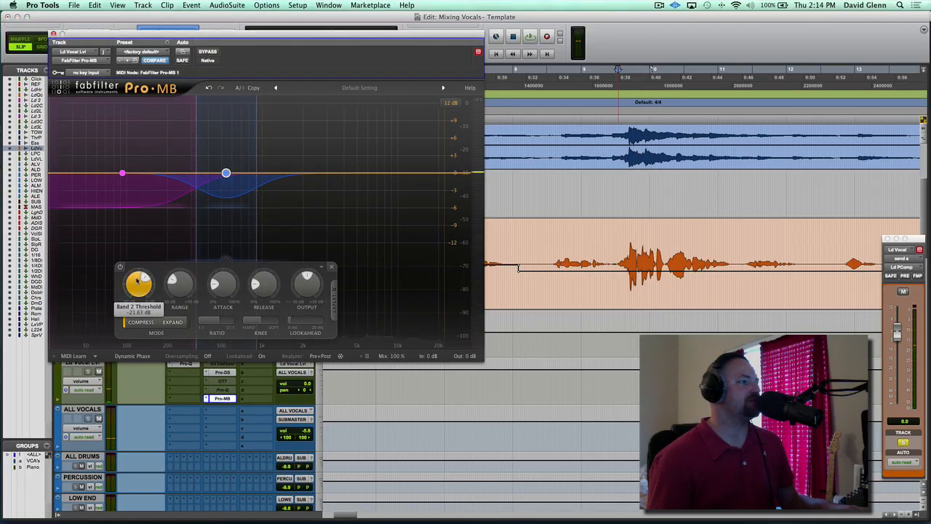
key("space")
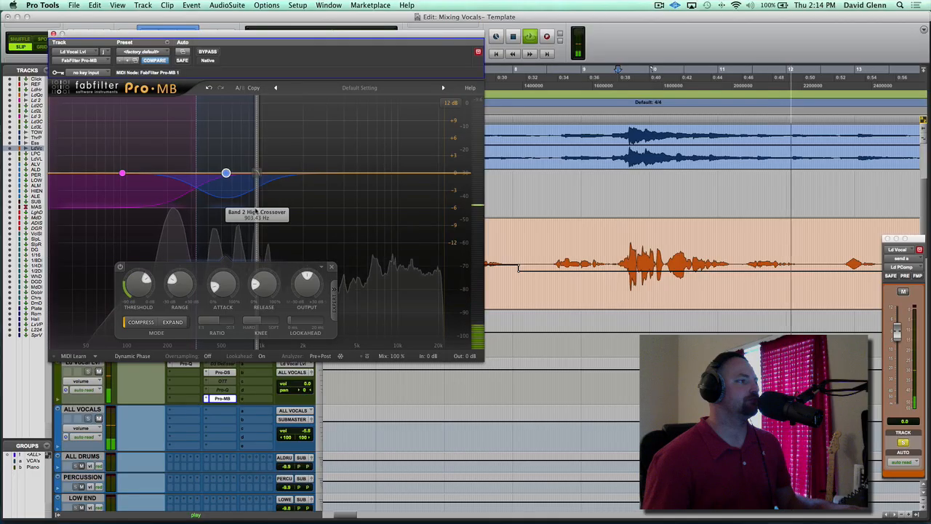
key("space")
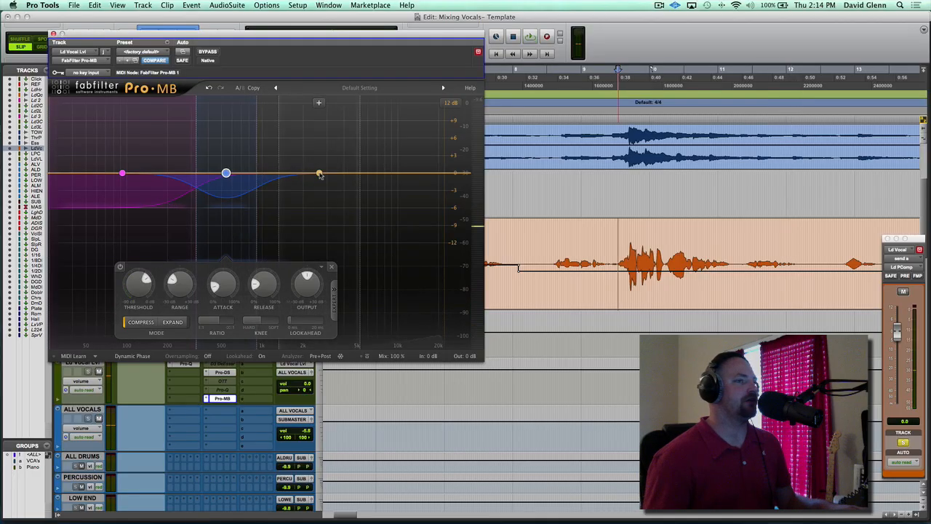
Try a Band 3 starting at 903.43 Hz with its high crossover raised, and solo it during playback
mouse_move(317, 174)
left_mouse_down()
mouse_move(300, 174)
mouse_move(364, 173)
mouse_move(329, 171)
left_mouse_up()
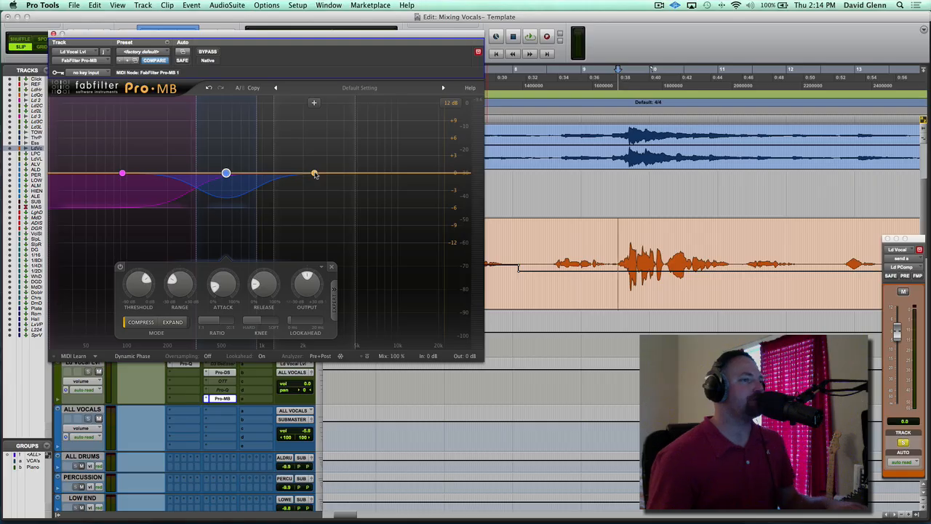
left_click(314, 174)
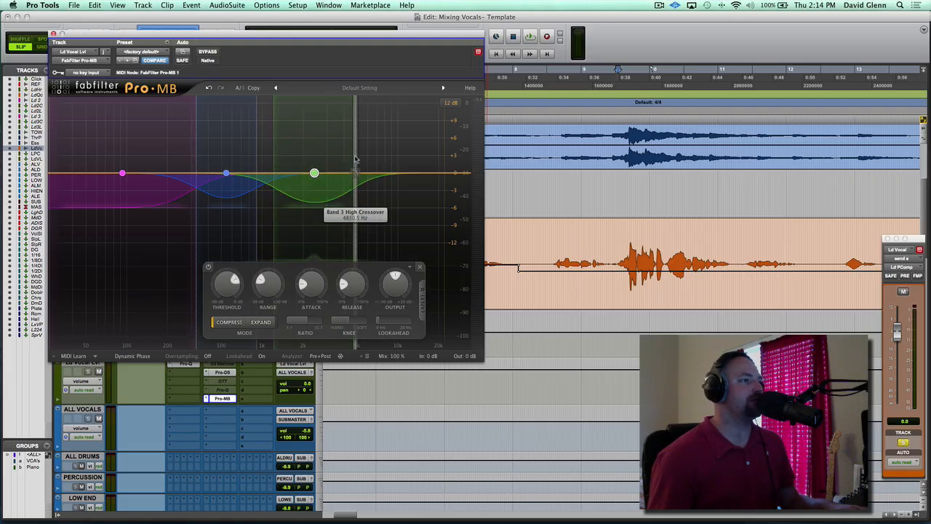
left_click_drag(355, 158, 372, 158)
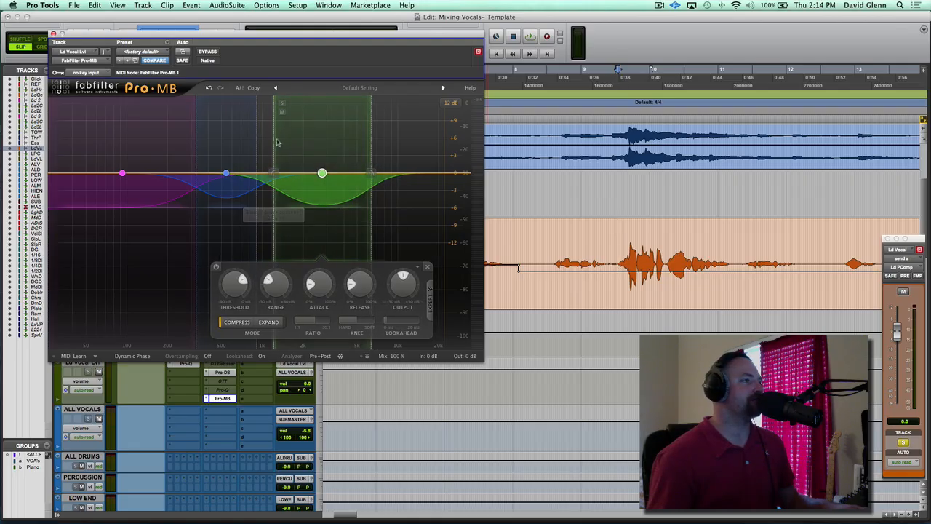
left_click_drag(275, 141, 262, 142)
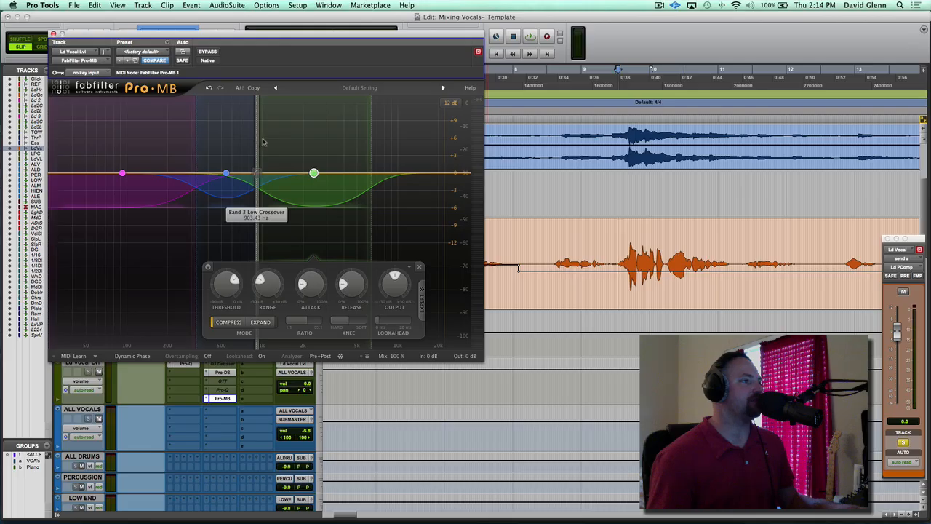
key("space")
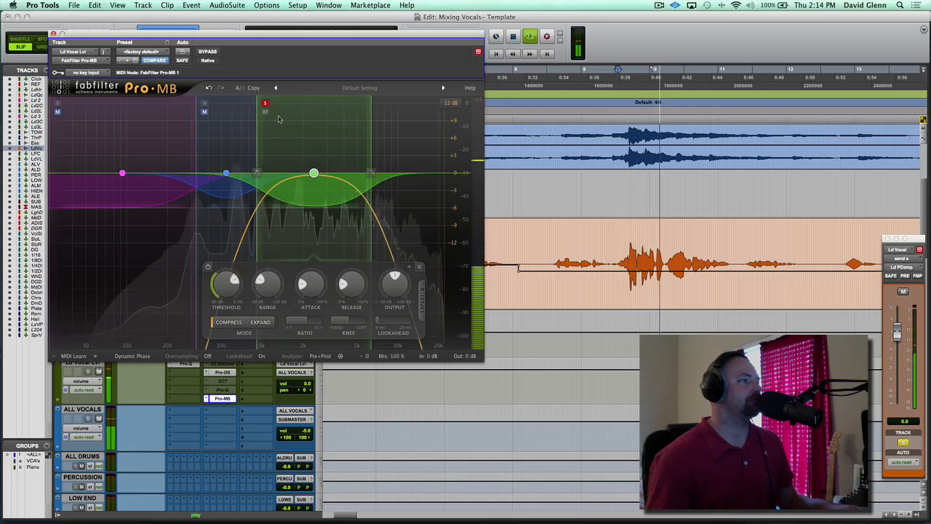
Try Band 3's threshold at about -28 dB while replaying the soloed band
left_click_drag(224, 283, 195, 296)
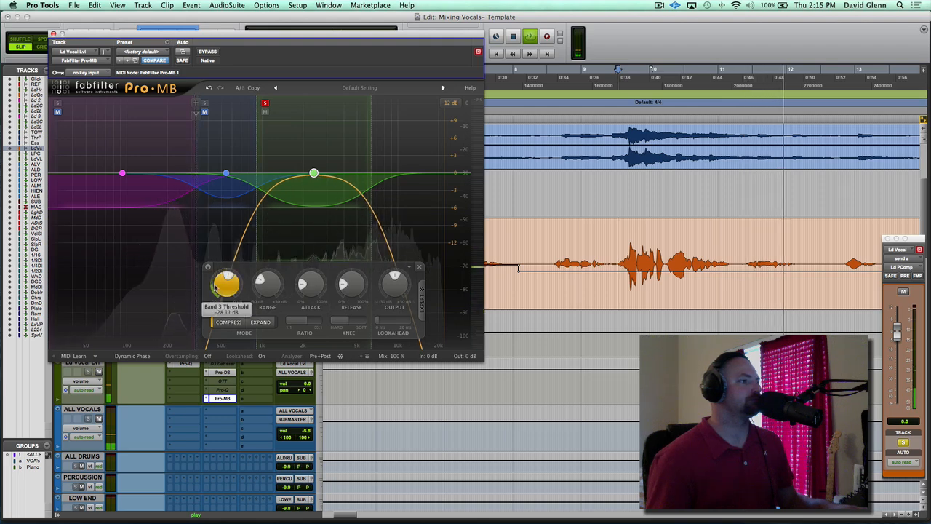
key("space")
key("space")
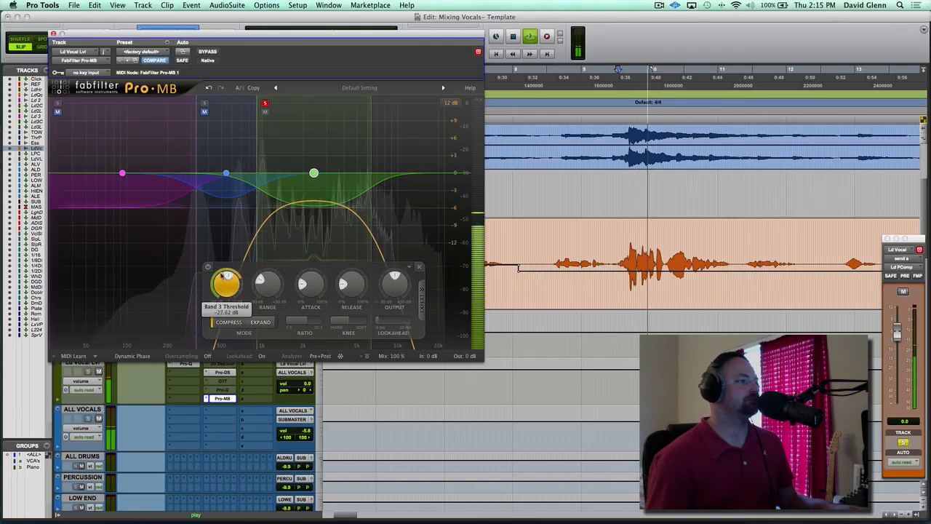
Try Band 3's range at -12.08 dB during playback, reduce it again, and remove the solo
scroll(221, 268, "down", 2)
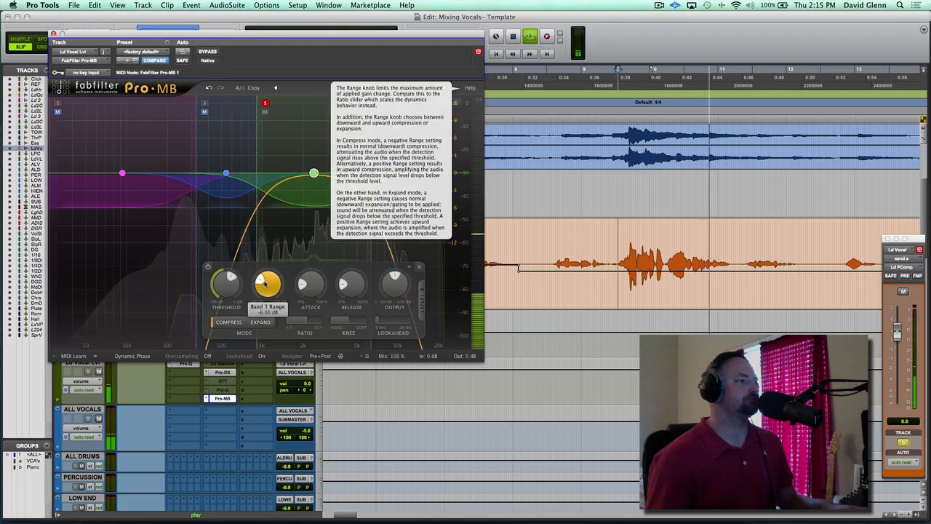
scroll(267, 285, "down", 5)
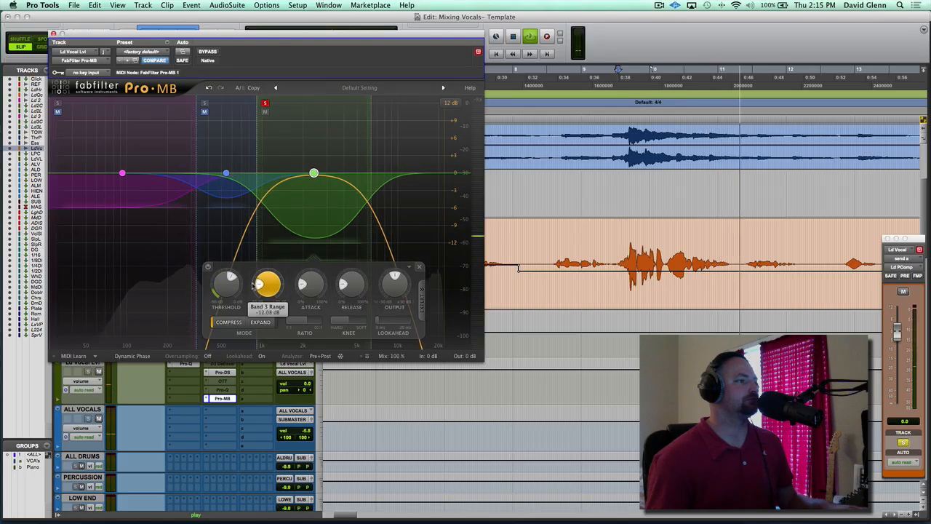
scroll(253, 286, "up", 5)
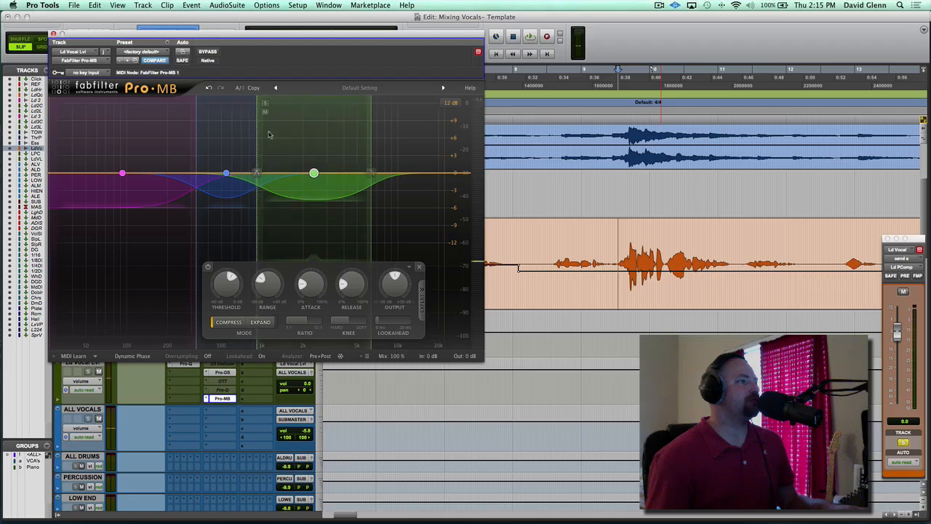
Try the Band 2/3 crossover at 1386.2 Hz, and undo everything back to before Band 3 was added
left_click_drag(261, 140, 284, 119)
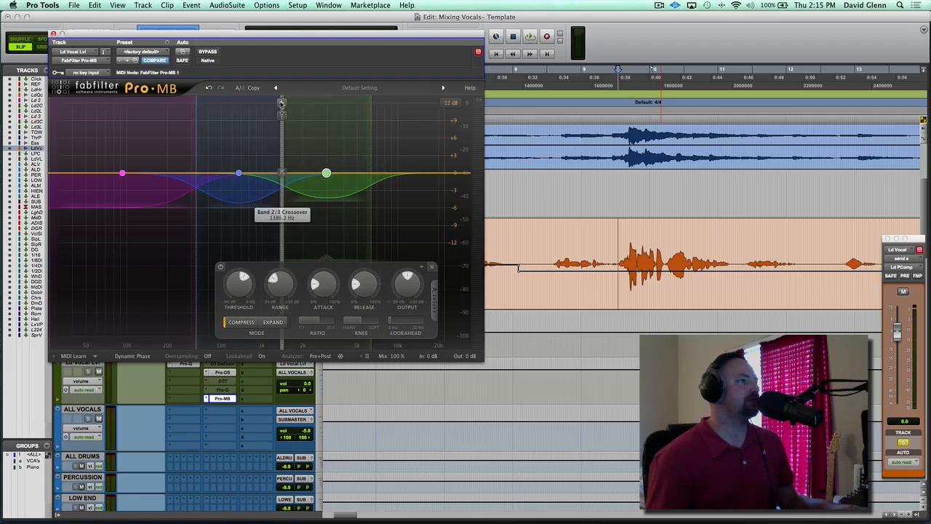
left_click(209, 87)
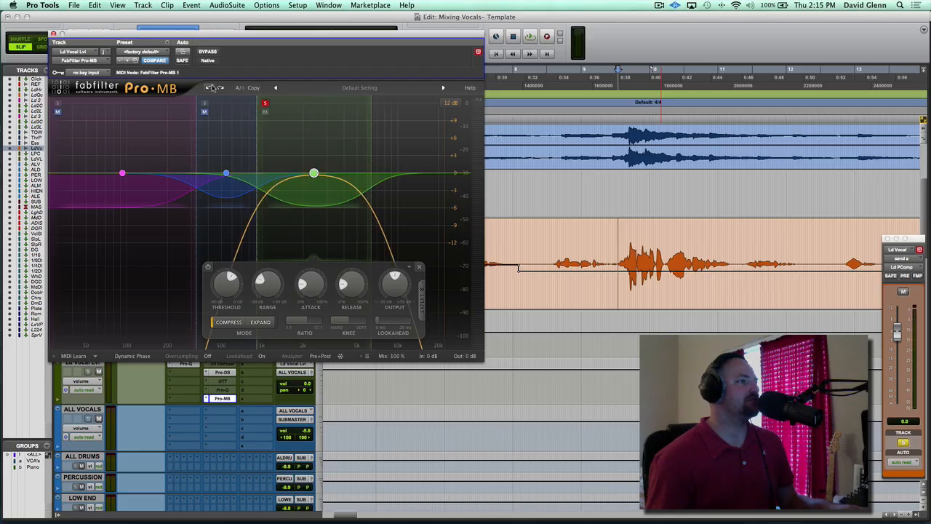
left_click(210, 87)
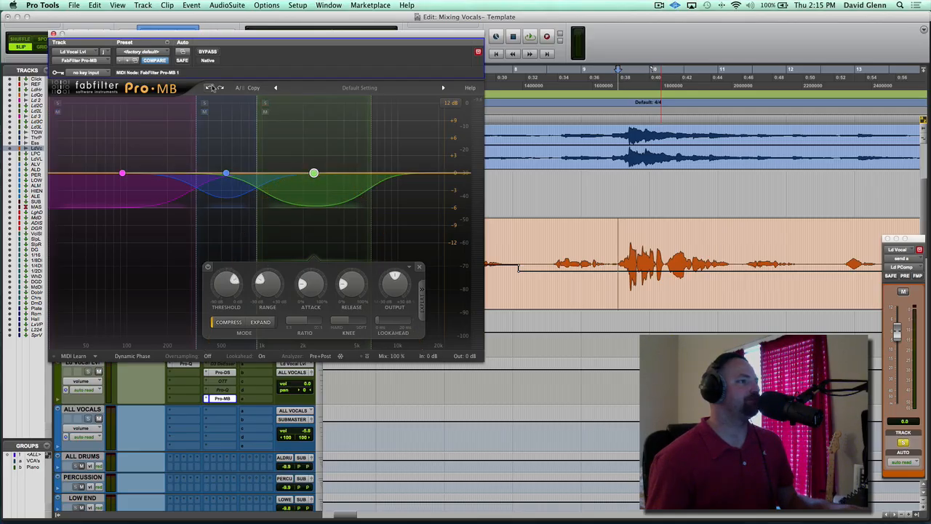
left_click(211, 87)
left_click(211, 87)
left_click(211, 87)
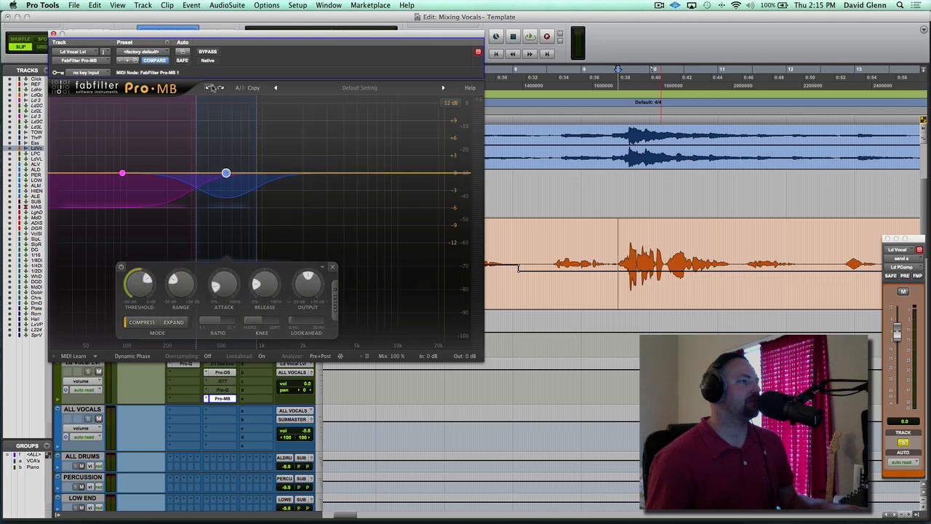
Add a Band 3 in the upper mids and narrow its crossovers to span about 2 kHz to 5 kHz
left_click(353, 176)
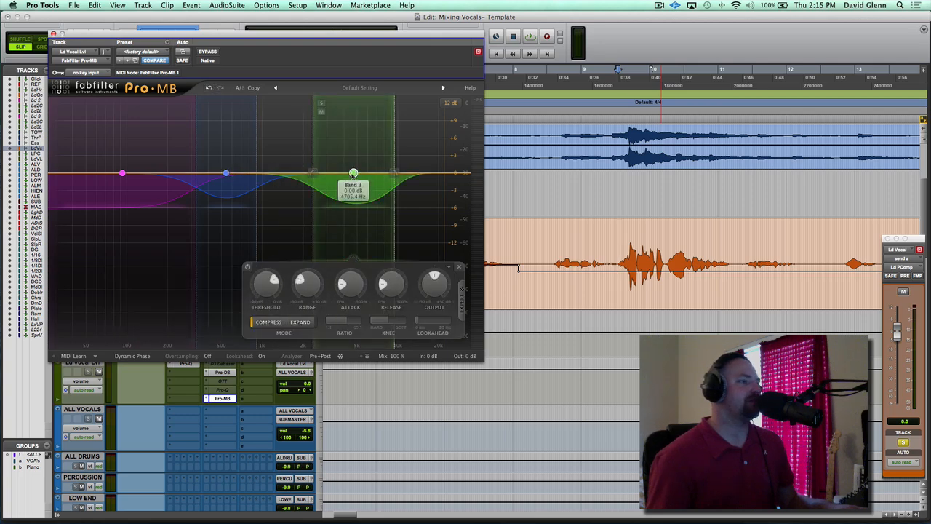
left_click_drag(315, 155, 298, 154)
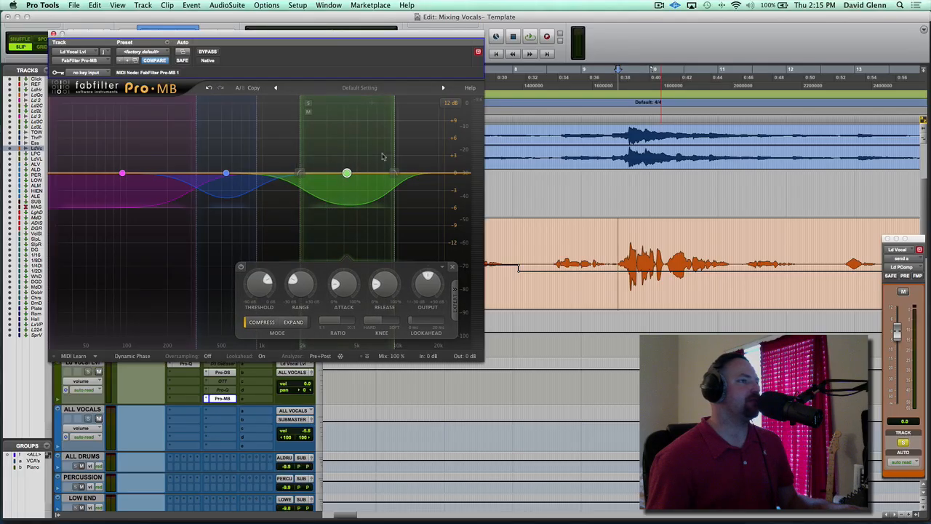
left_click_drag(393, 152, 357, 155)
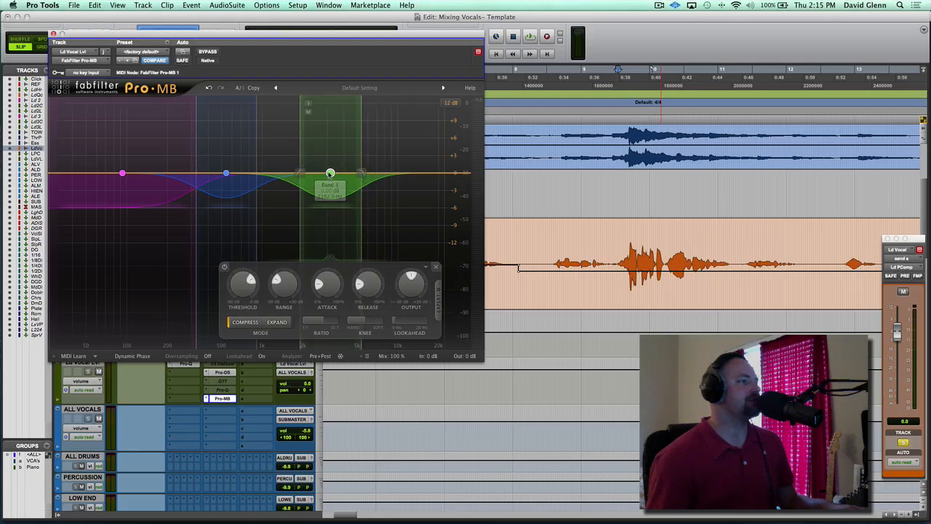
Solo Band 3 during playback and lower its threshold
left_click(308, 103)
key("space")
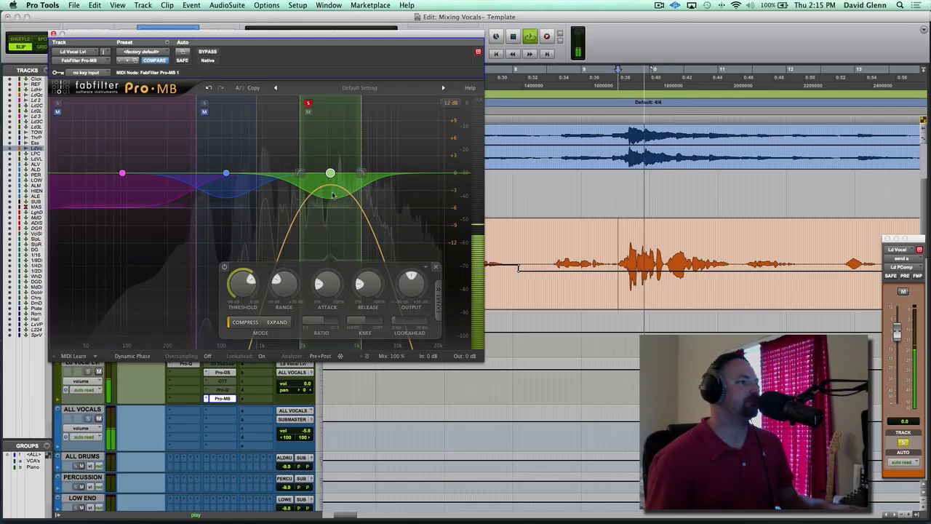
left_click_drag(224, 291, 216, 298)
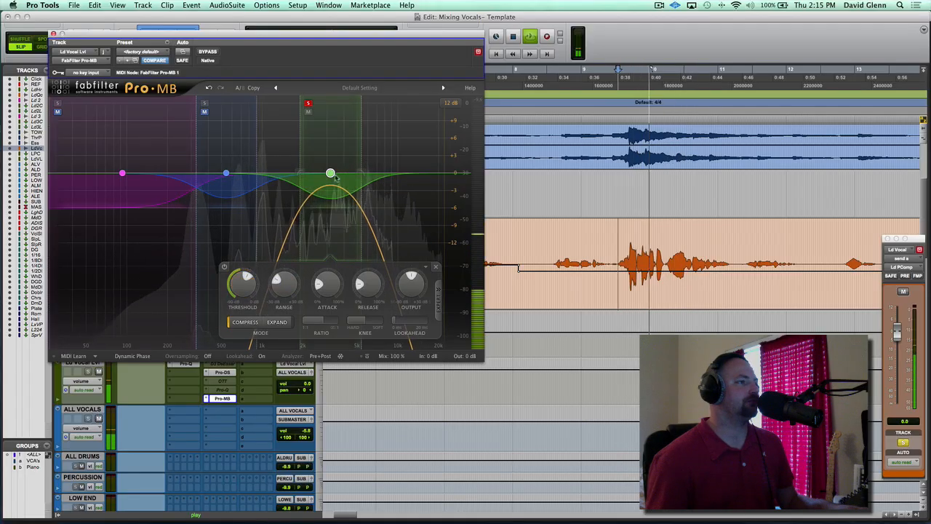
Remove Band 3's solo, then compare the vocal with the band muted and with the plug-in bypassed
left_click(308, 102)
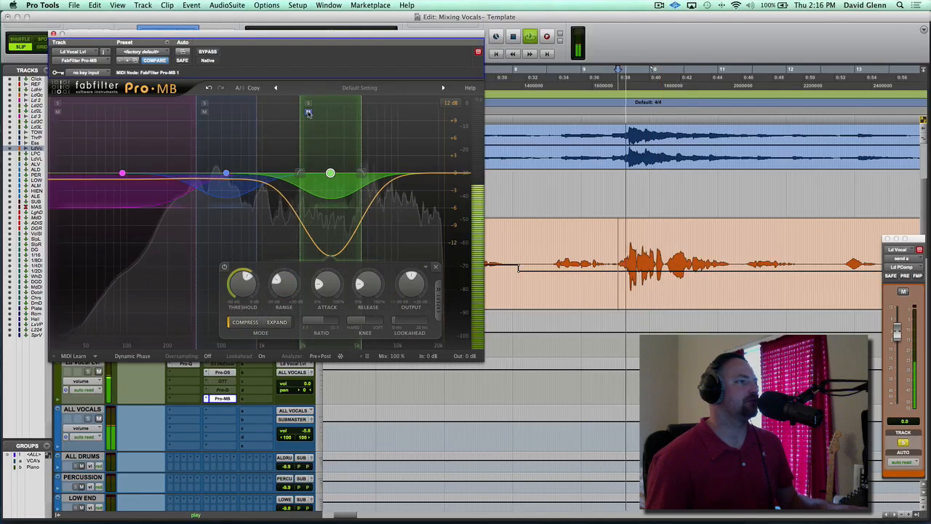
left_click(308, 112)
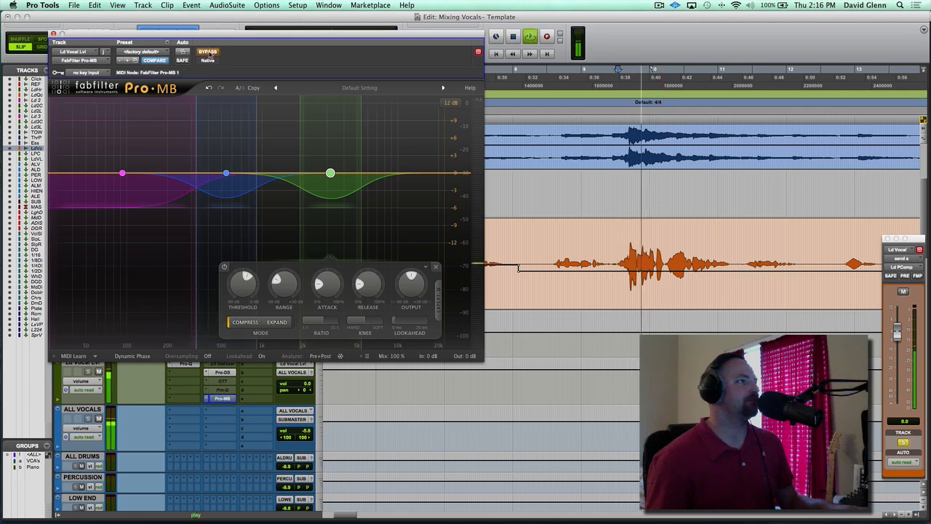
key("space")
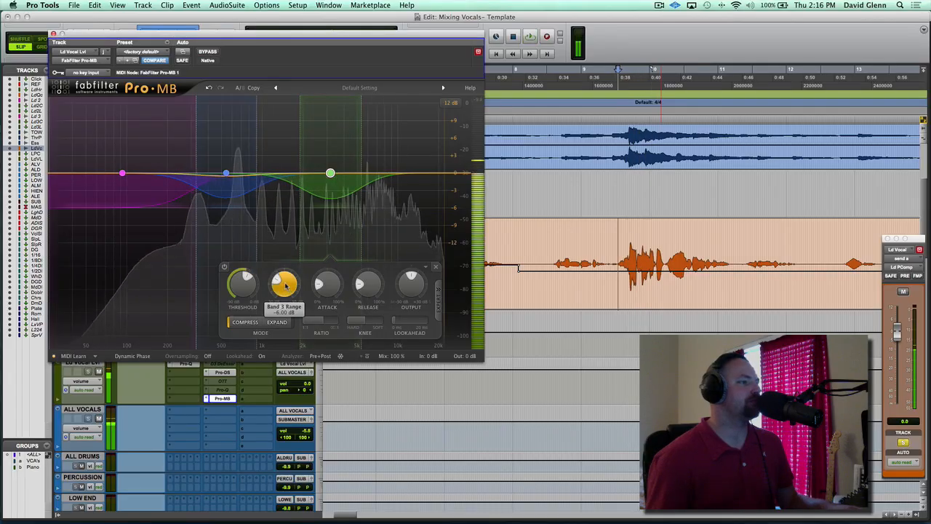
Try Band 3's range at about -17 dB with its threshold at about -37 dB while replaying the vocal
key("space")
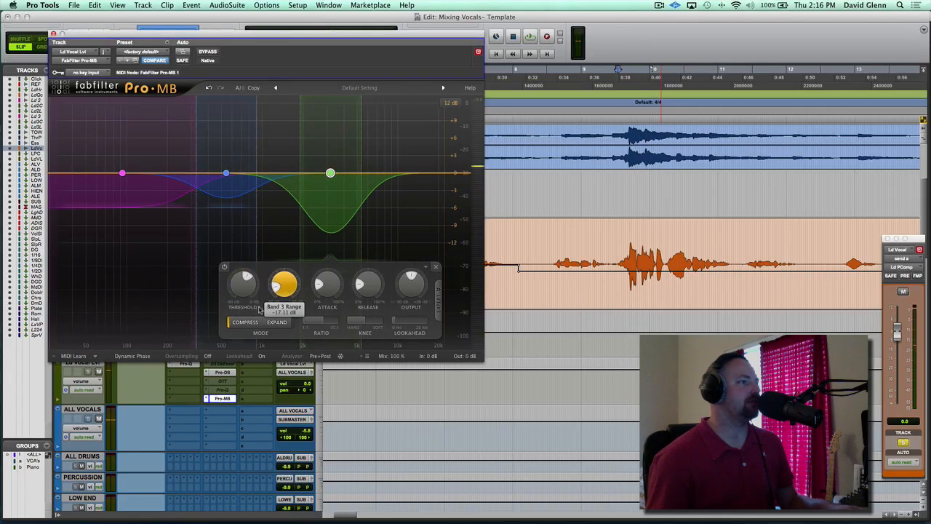
key("space")
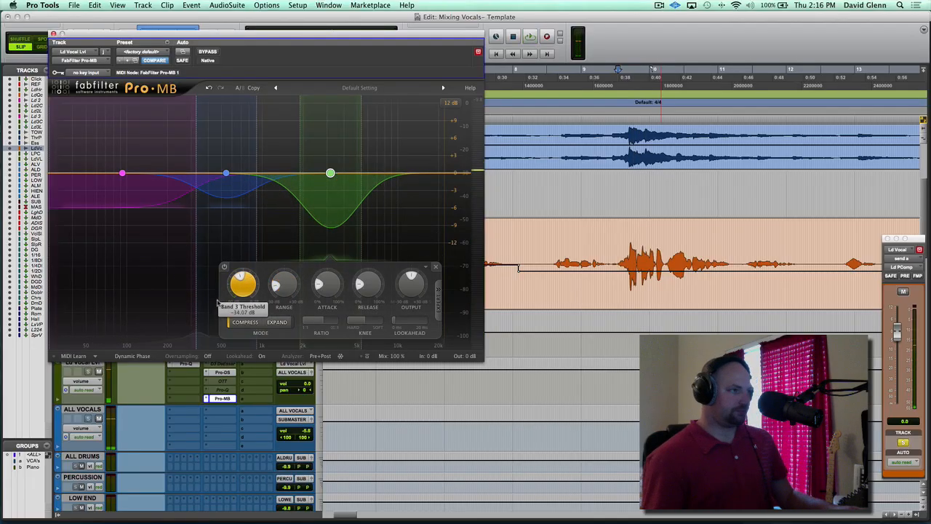
key("space")
scroll(226, 294, "down", 3)
scroll(226, 294, "up", 1)
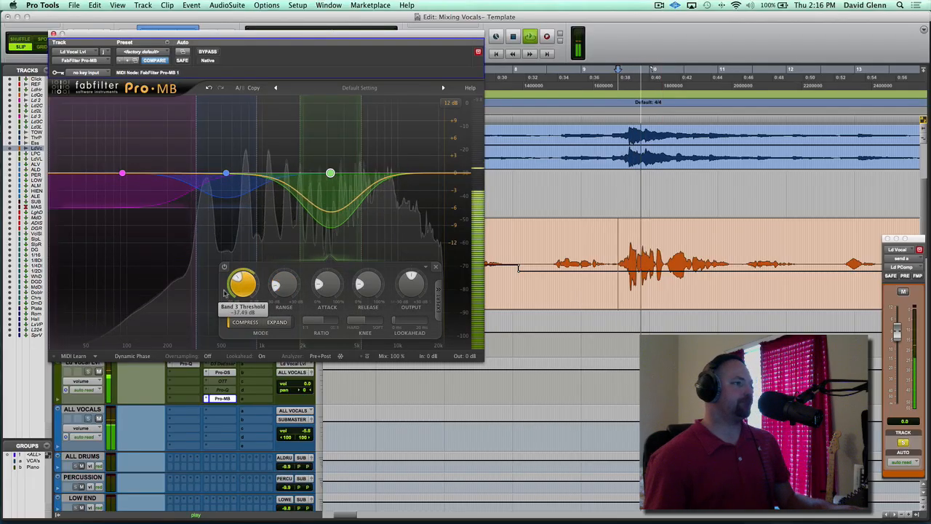
Raise Band 3's threshold to -28.60 dB and set its range to -5.48 dB during playback
scroll(230, 275, "up", 3)
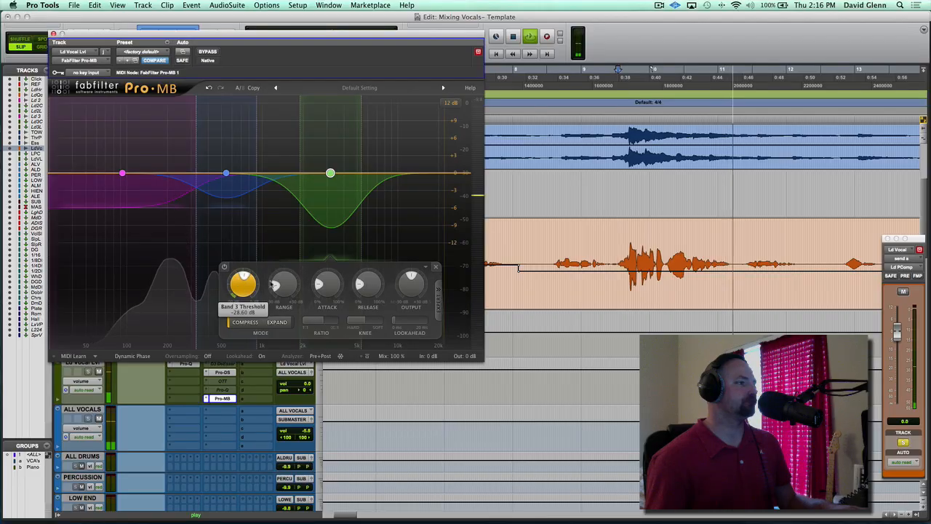
key("space")
key("space")
scroll(284, 286, "down", 3)
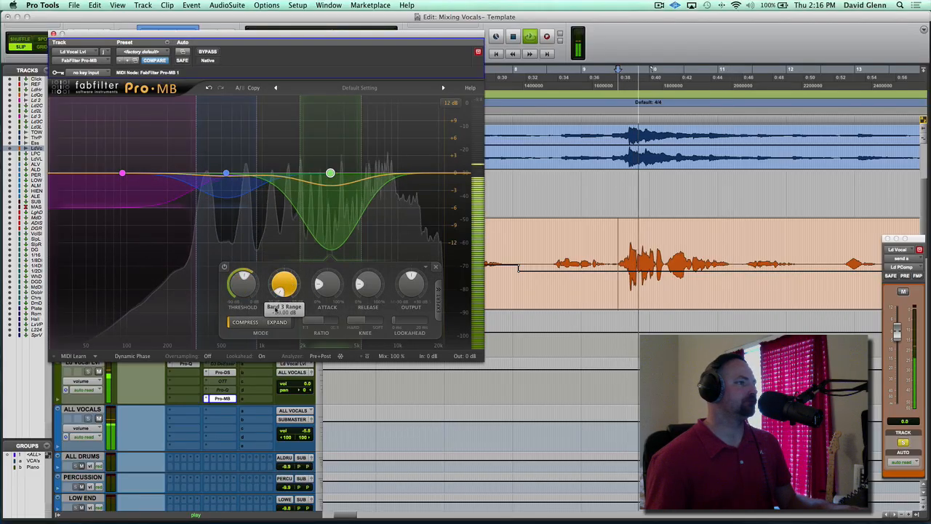
scroll(276, 278, "up", 3)
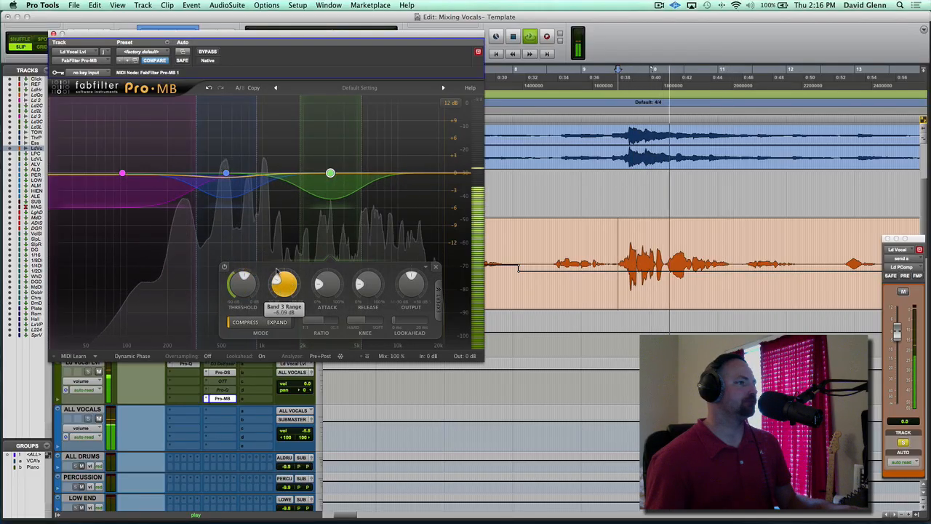
scroll(276, 272, "up", 1)
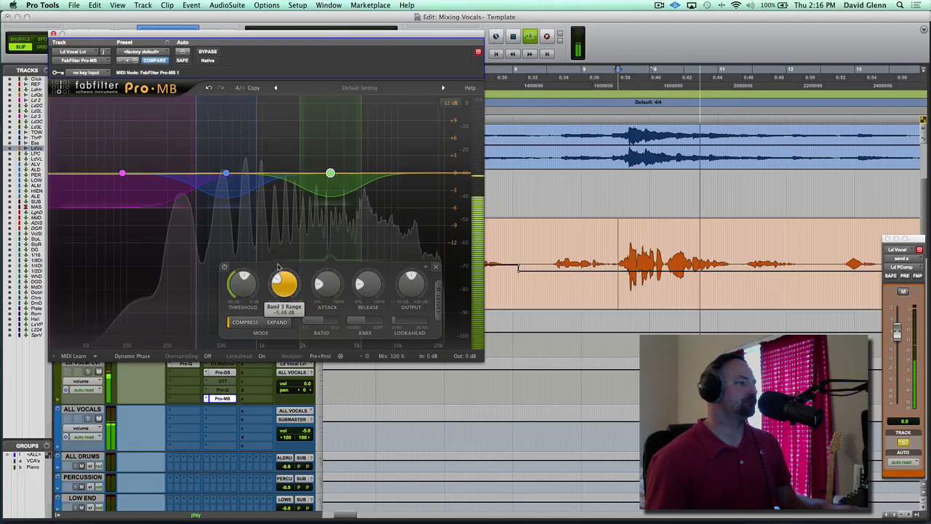
Replay the phrase and compare the vocal with Band 3 switched off and on
key("space")
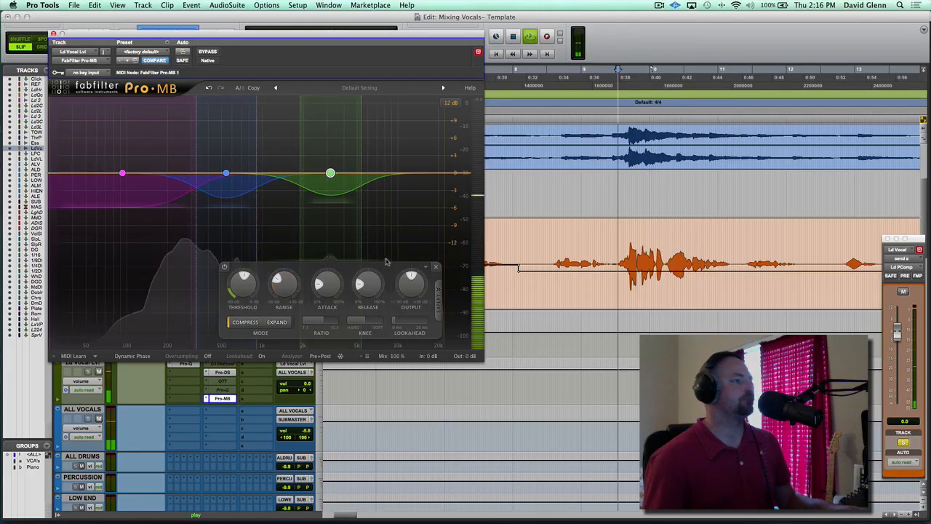
key("space")
left_click(224, 267)
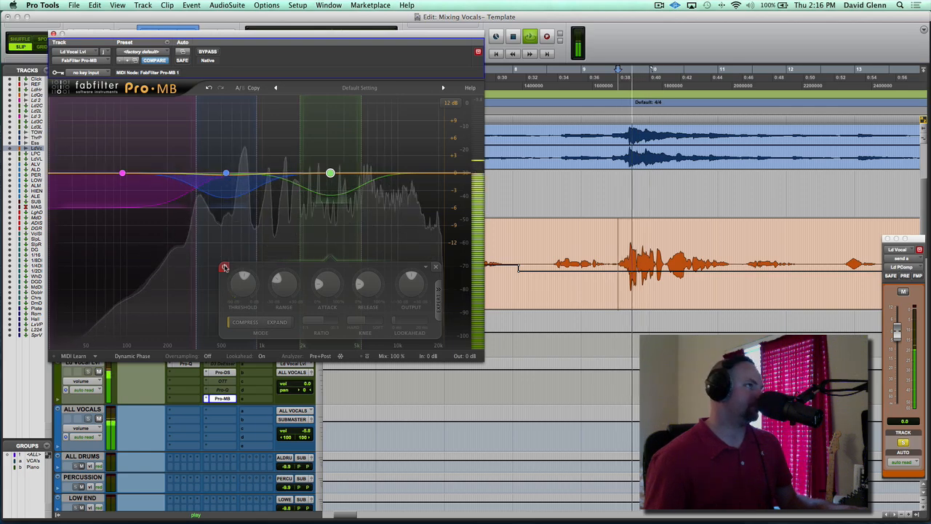
left_click(224, 267)
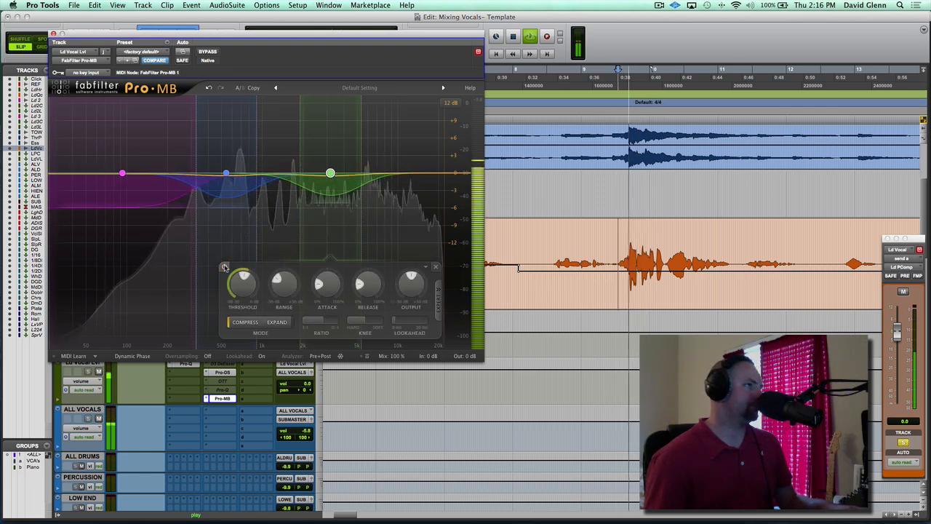
Widen Band 3 by raising its high crossover and lowering its low crossover to 1584.6 Hz, and raise its threshold slightly
left_click_drag(365, 154, 377, 155)
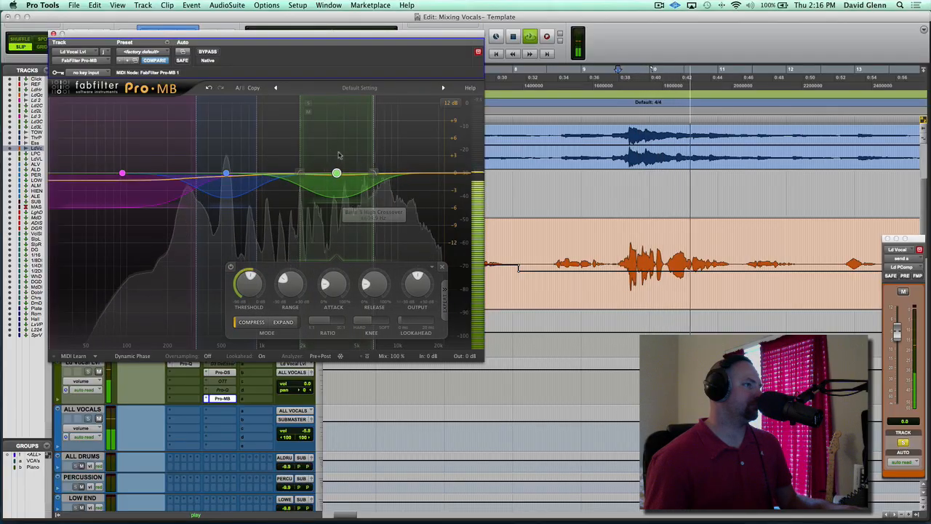
left_click_drag(301, 150, 291, 147)
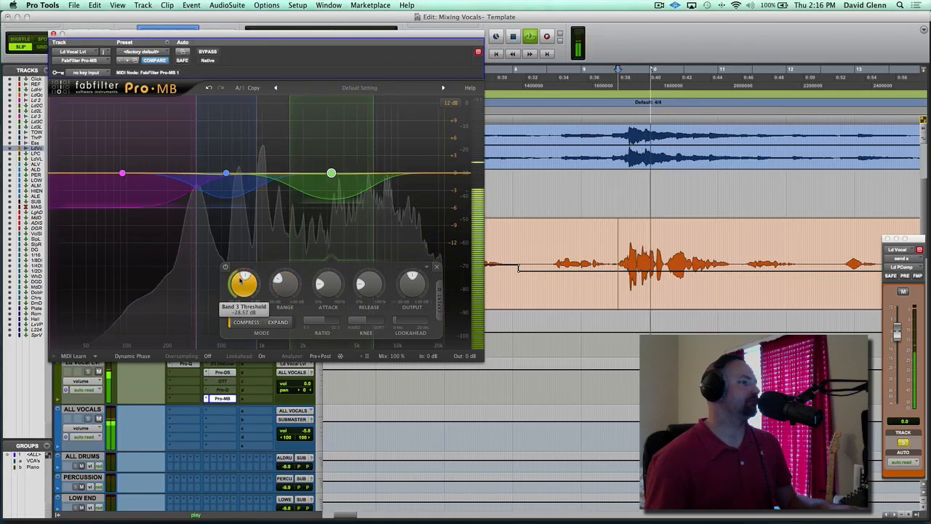
left_click_drag(241, 276, 246, 269)
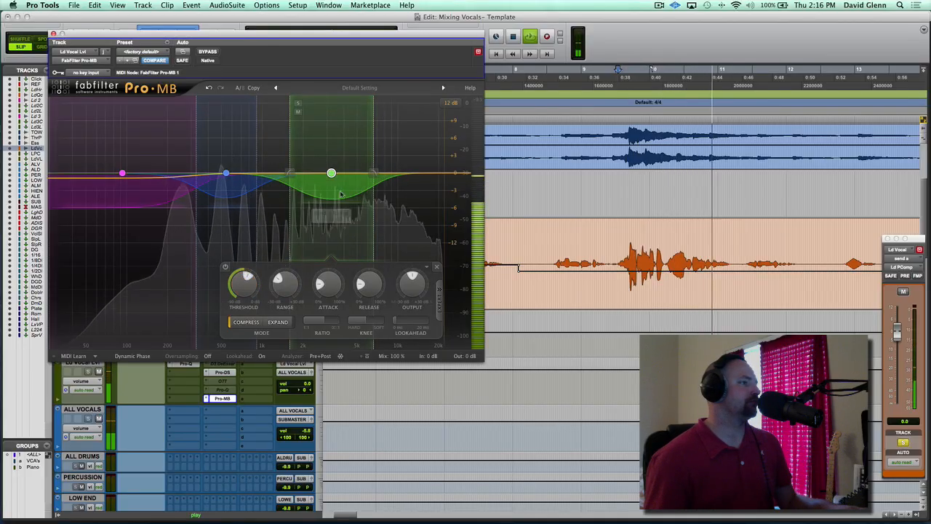
Replay the phrase with the lead vocal unsoloed, comparing Pro-MB bypassed and active
key("space")
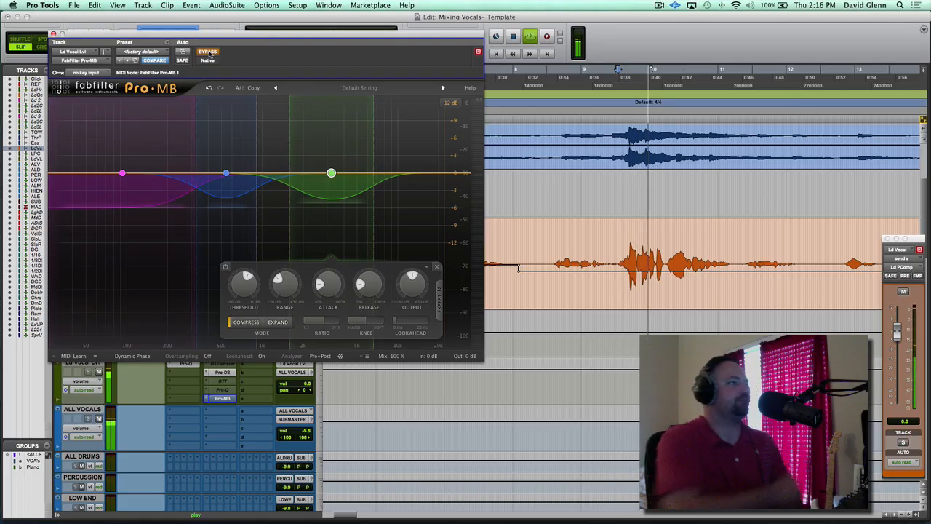
key("space")
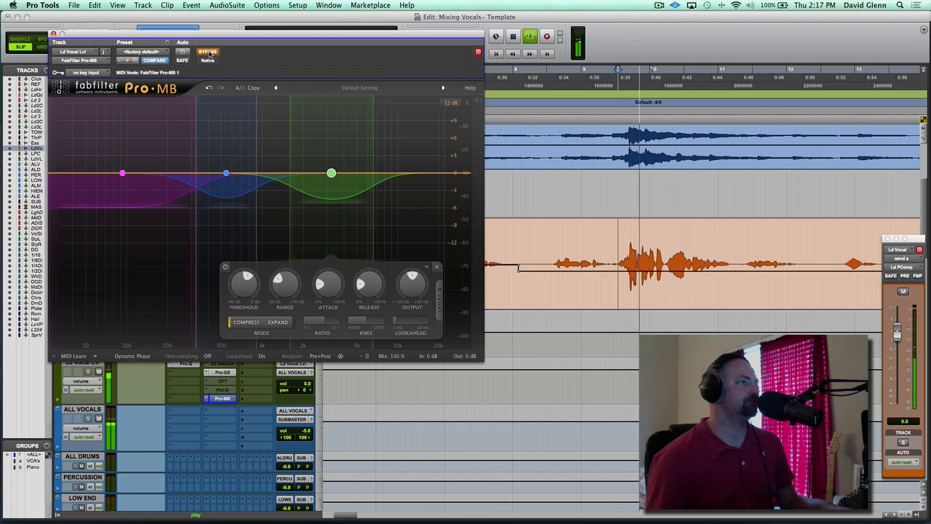
left_click(207, 51)
key("space")
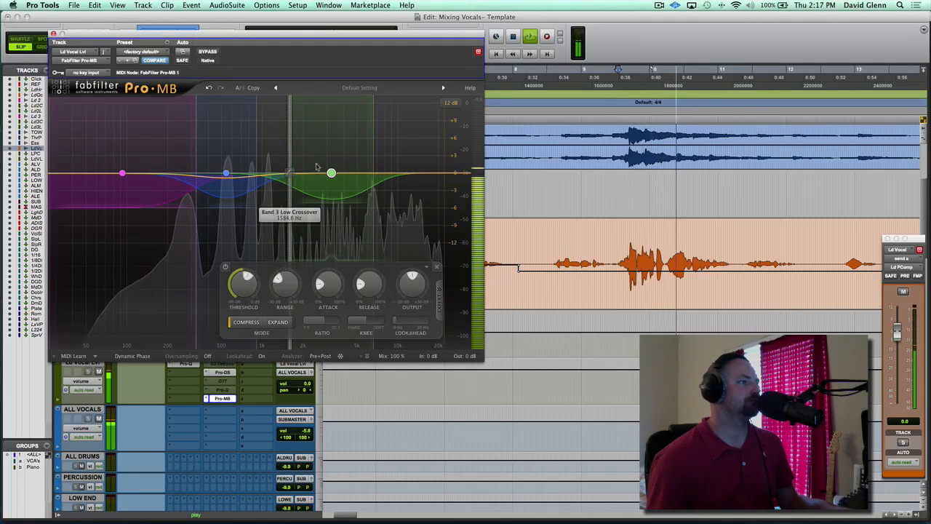
key("space")
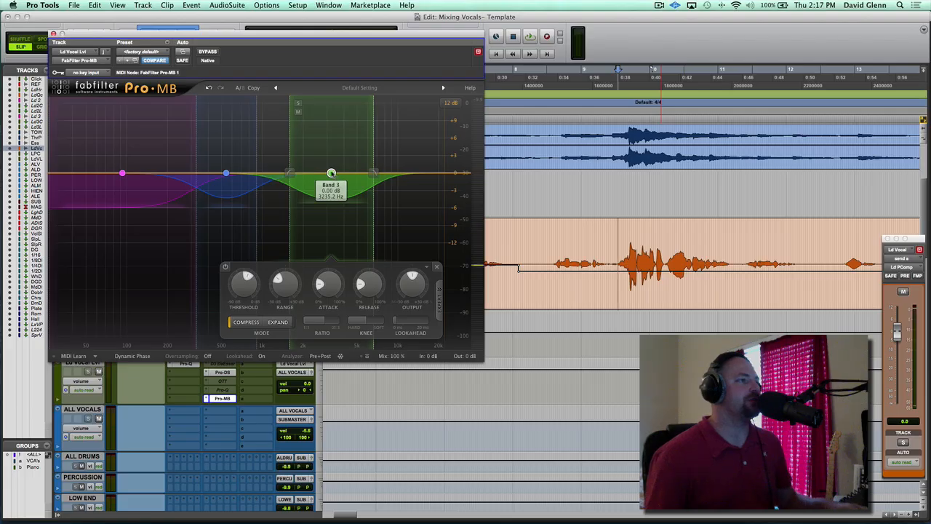
key("space")
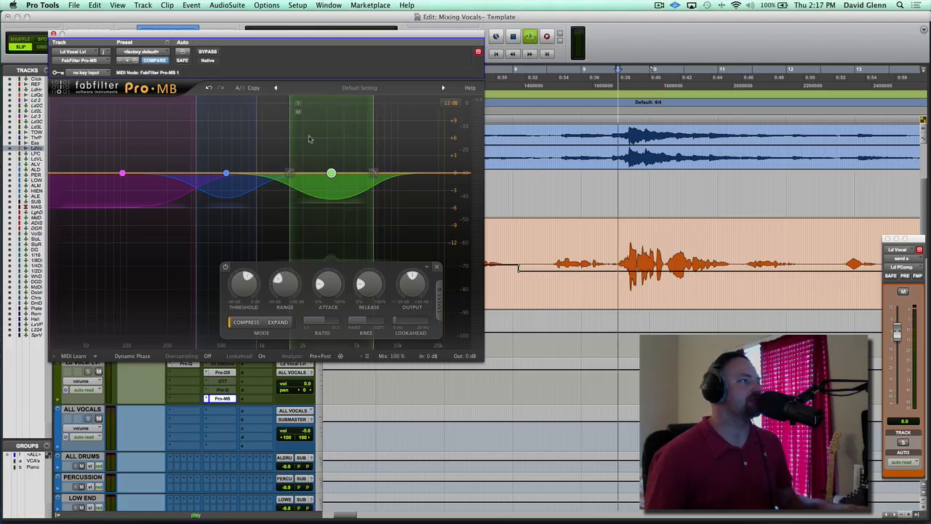
left_click(209, 51)
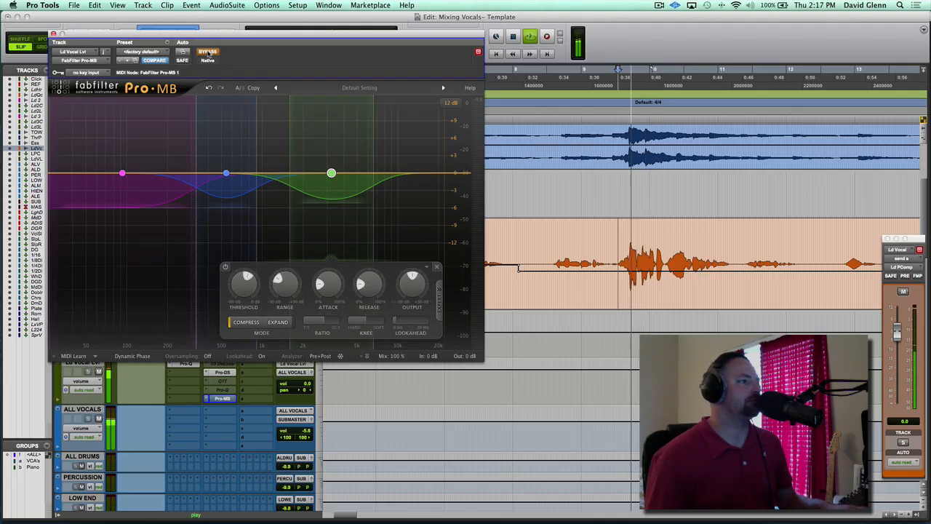
left_click(209, 52)
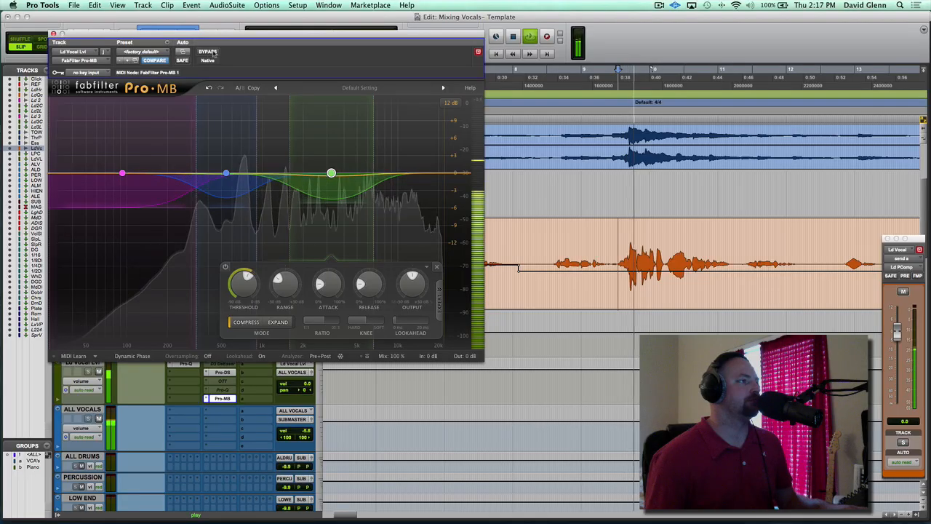
key("space")
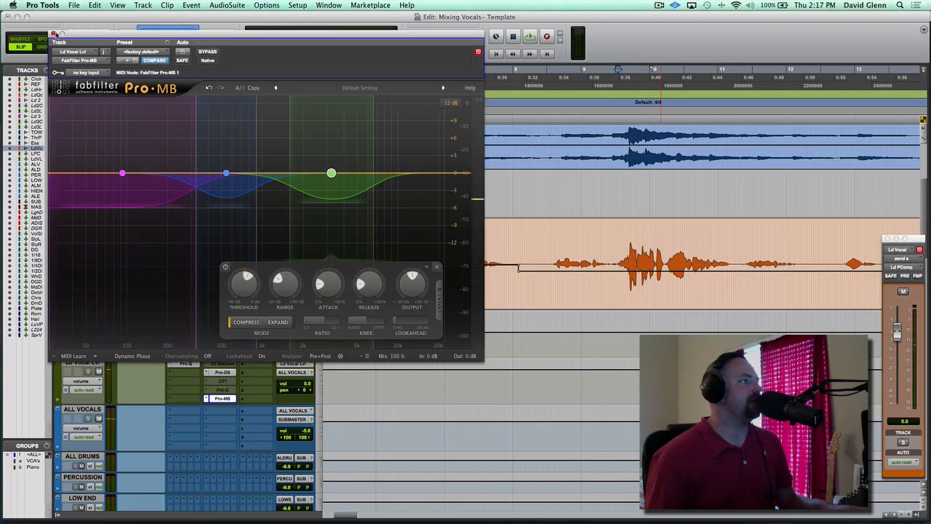
Close Pro-MB and review the Pro-Q curve on the Ld Vocal Lvl track
left_click(53, 34)
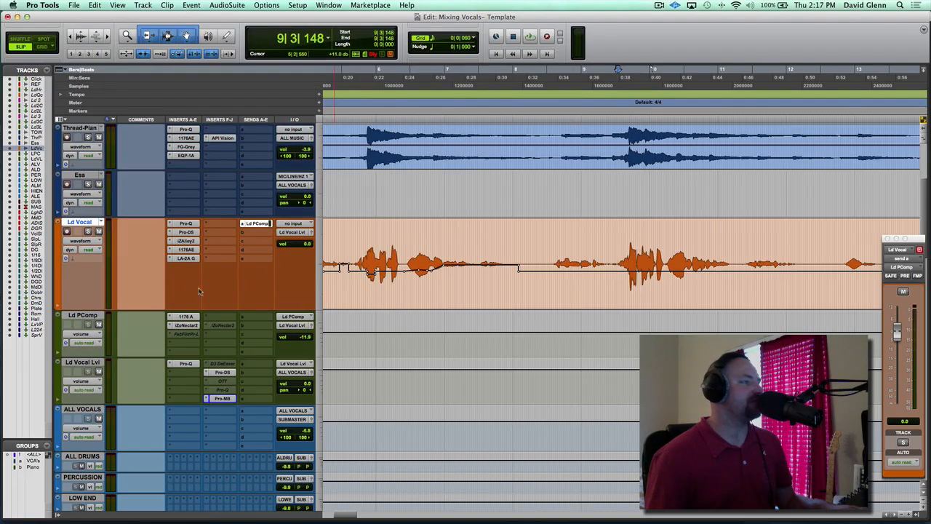
left_click(186, 364)
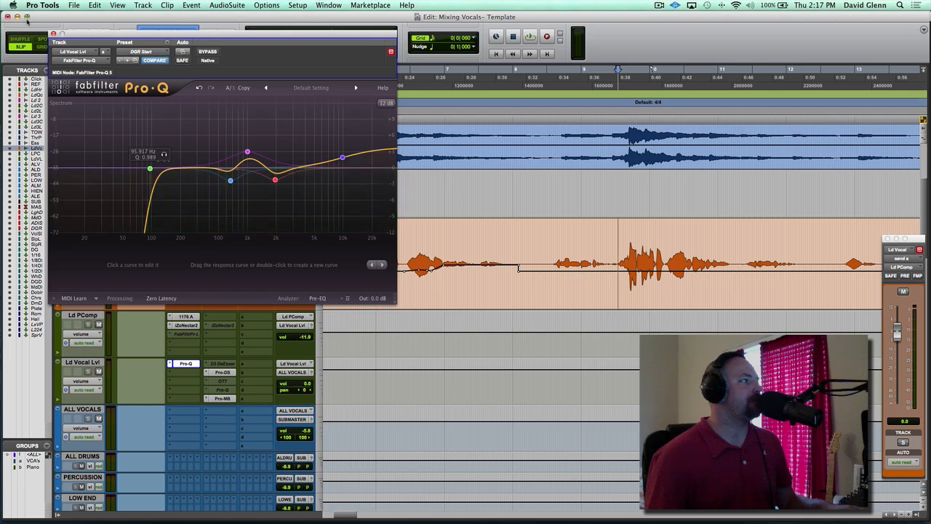
left_click(53, 34)
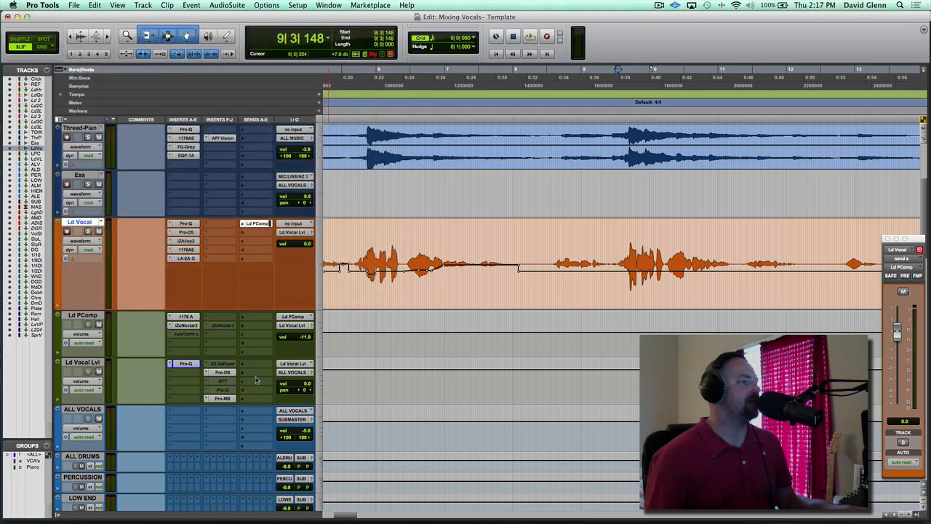
Insert a mono UAD Pultec EQP-1A on Ld Vocal Lvl in the slot directly after Pro-Q
left_click(175, 376)
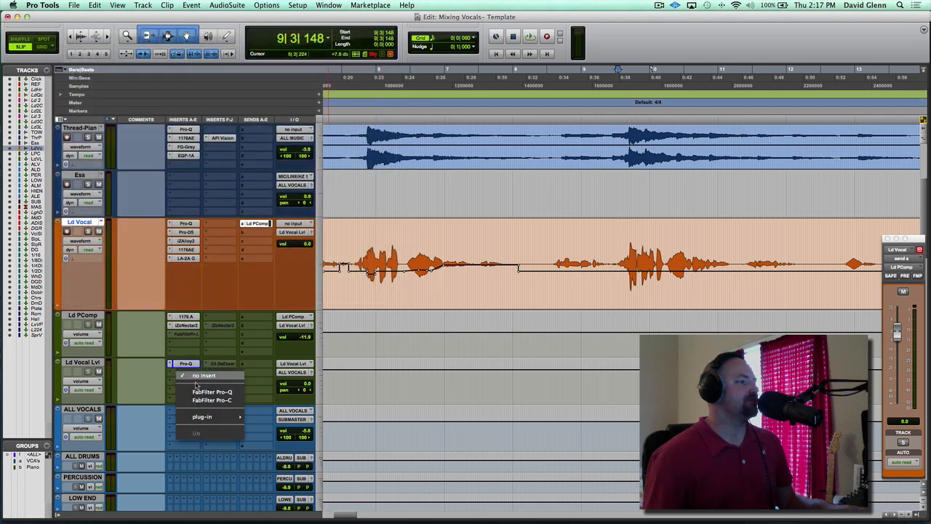
mouse_move(198, 417)
mouse_move(313, 250)
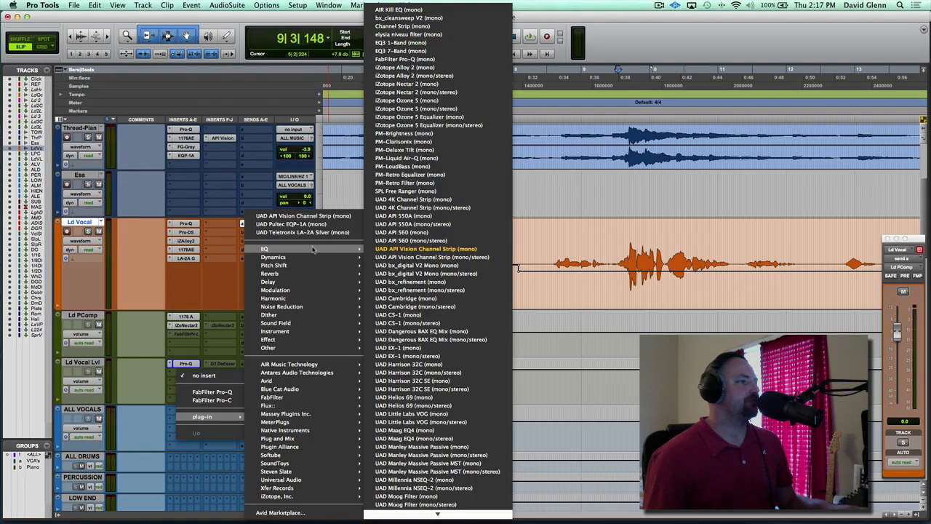
left_click(297, 225)
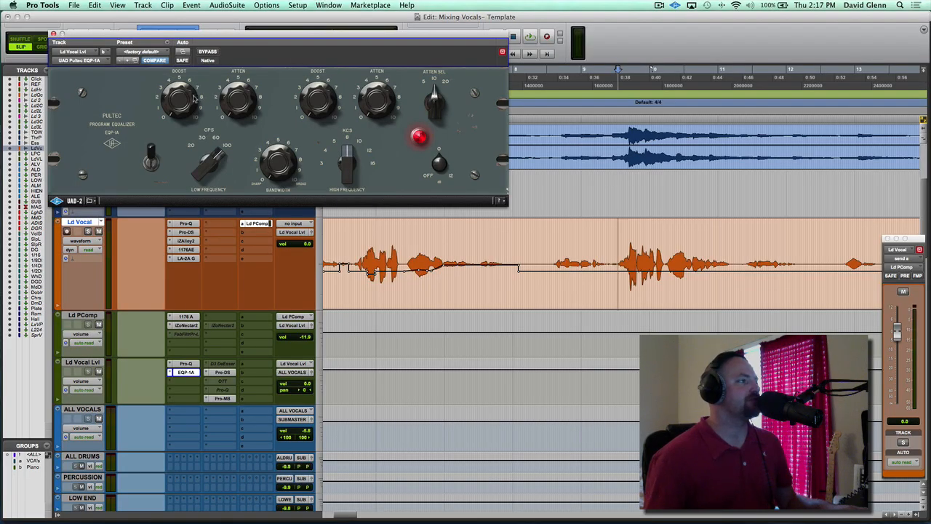
Play the phrase comparing the Pultec EQP-1A on Ld Vocal Lvl bypassed and active, and review its factory default settings
key("space")
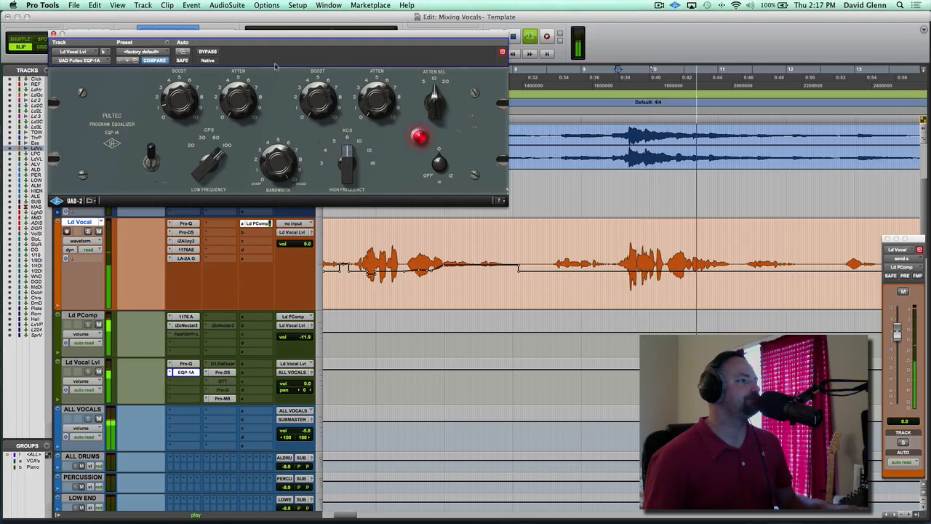
left_click(209, 53)
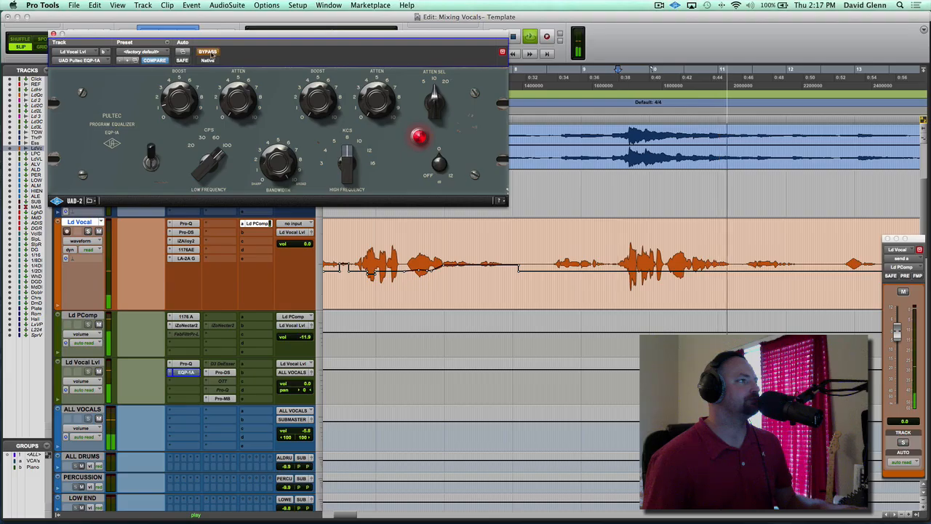
left_click(209, 53)
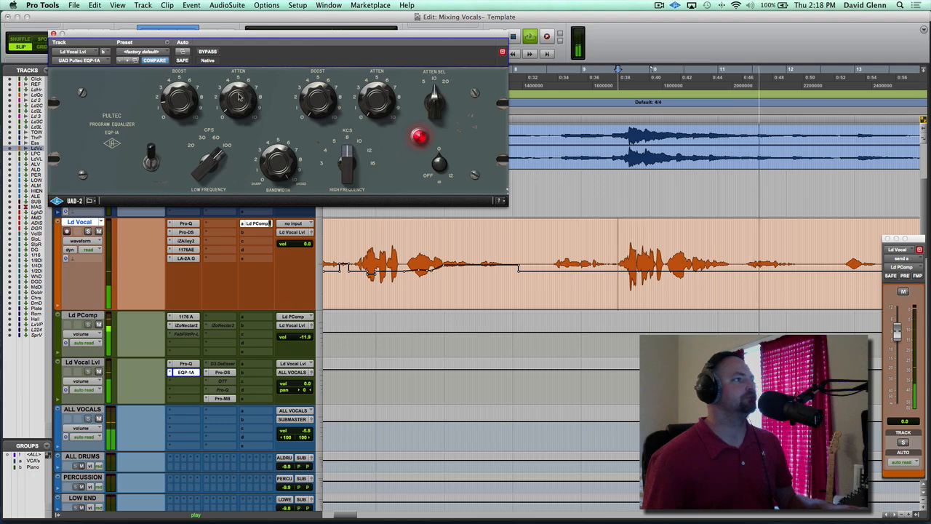
left_click(208, 52)
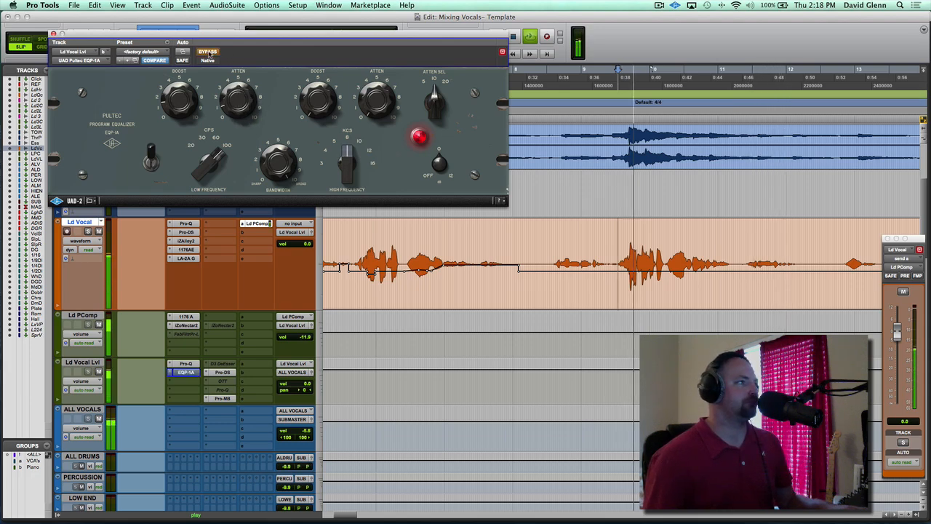
left_click(208, 51)
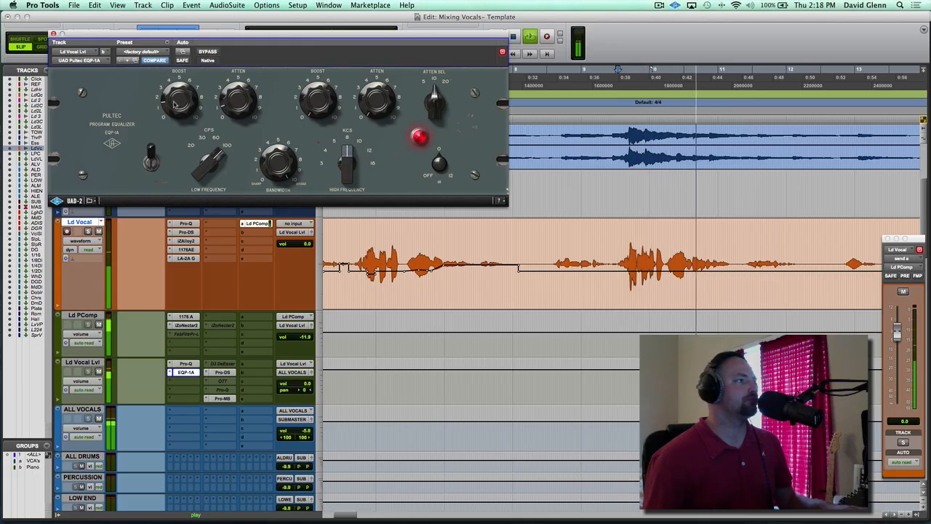
key("space")
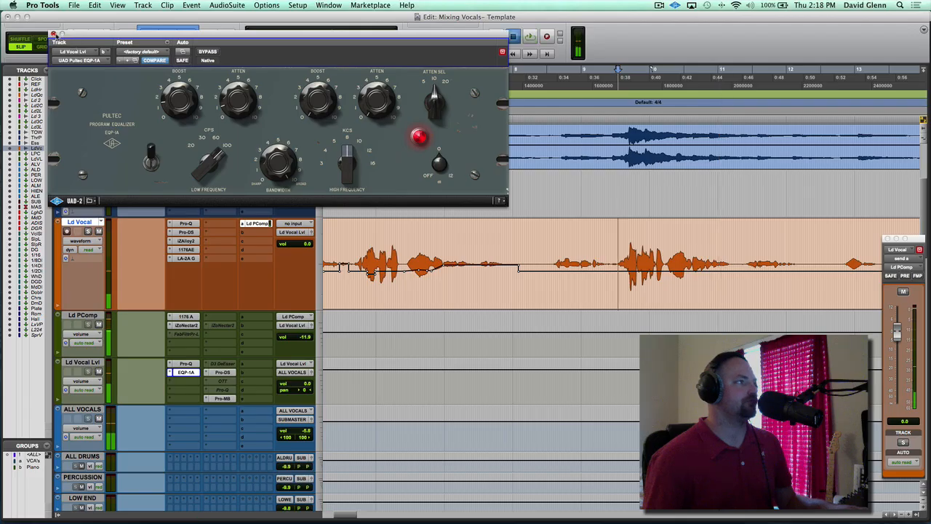
left_click(53, 33)
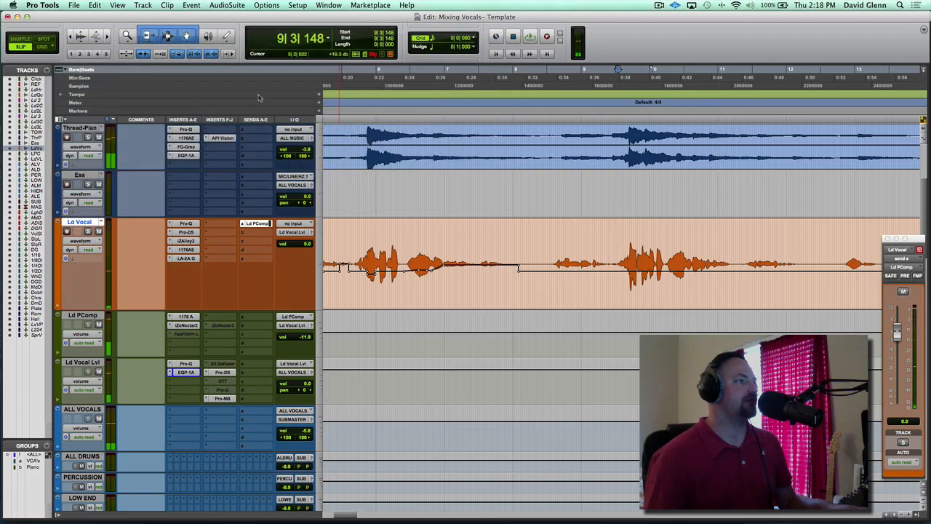
left_click(186, 372)
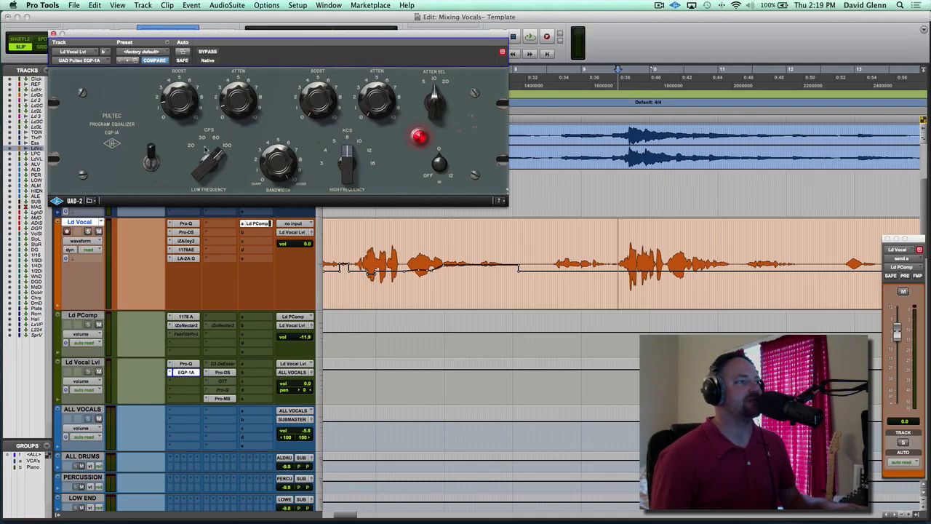
left_click(53, 33)
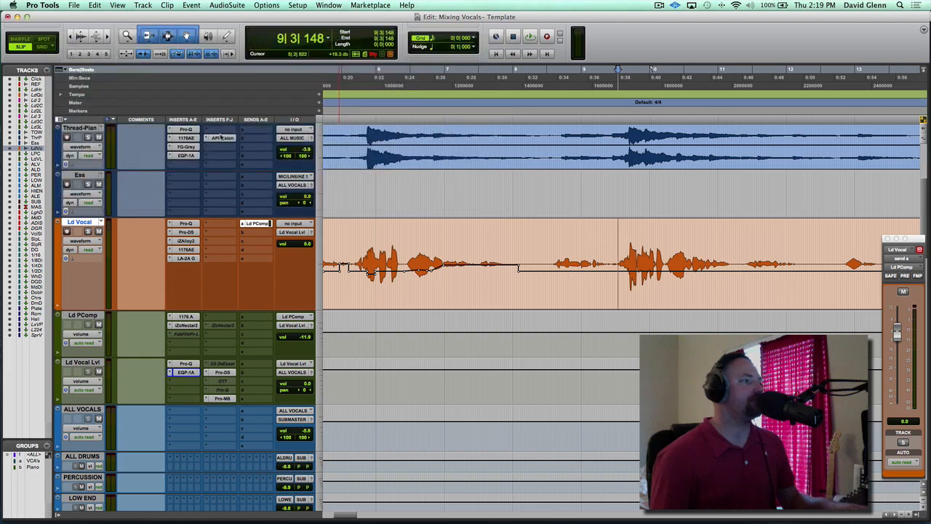
Insert a second FabFilter Pro-Q after the EQP-1A on Ld Vocal Lvl with a low shelf boost of about 4.36 dB at 204.59 Hz
left_click(186, 380)
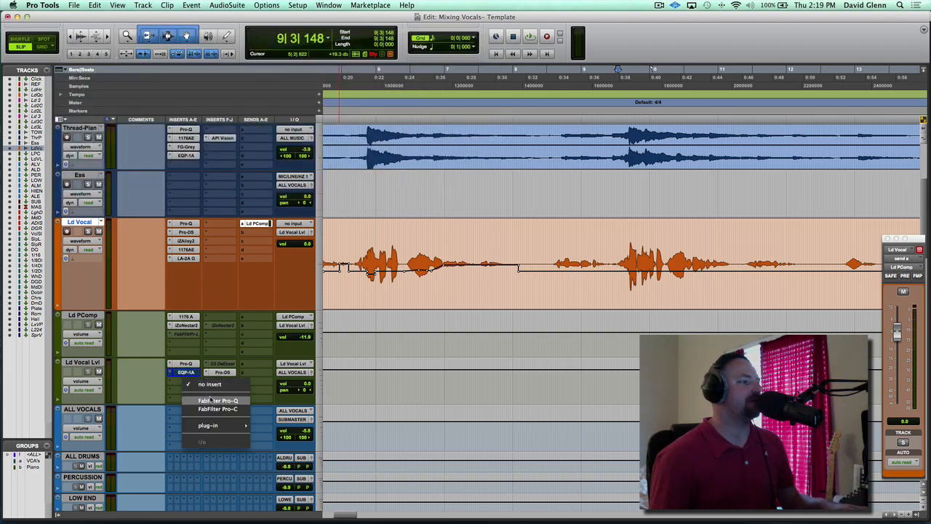
left_click(218, 390)
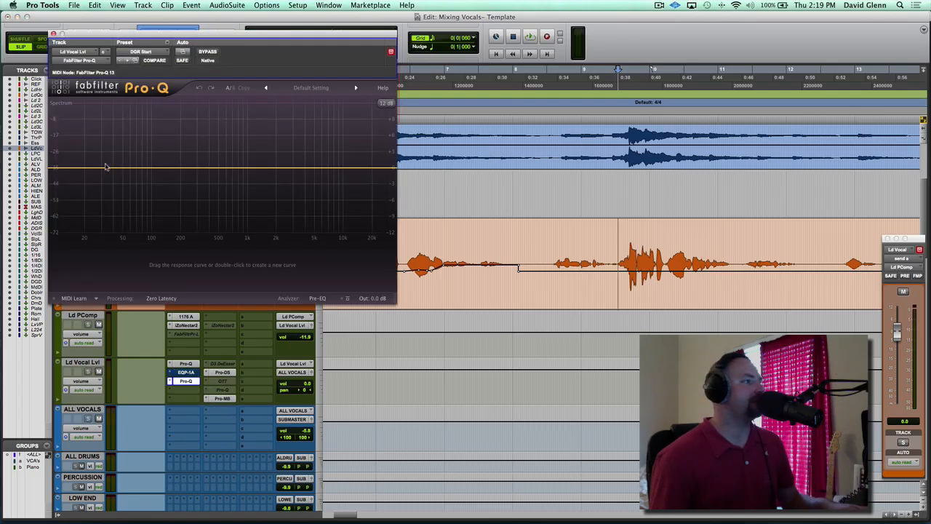
left_click_drag(106, 167, 183, 147)
Play the phrase comparing the second Pro-Q's low shelf boost bypassed and active, and close its window
key("space")
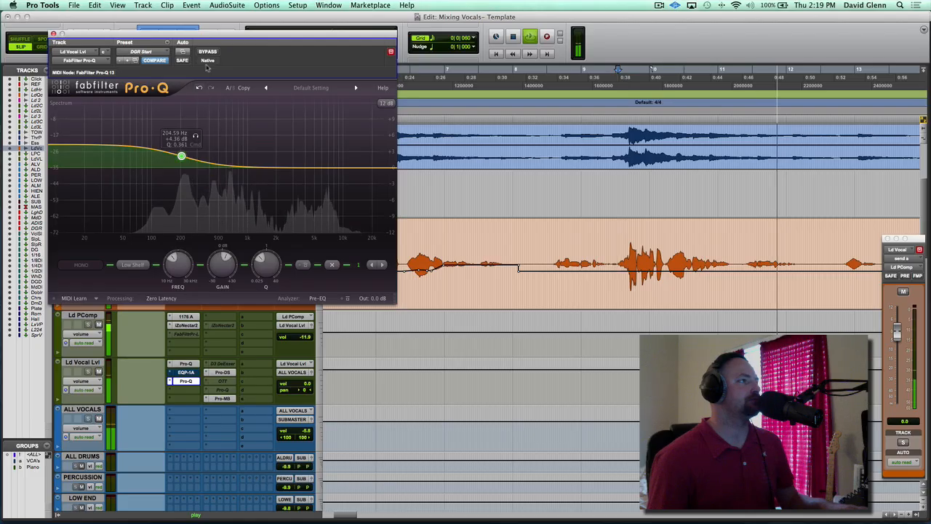
key("space")
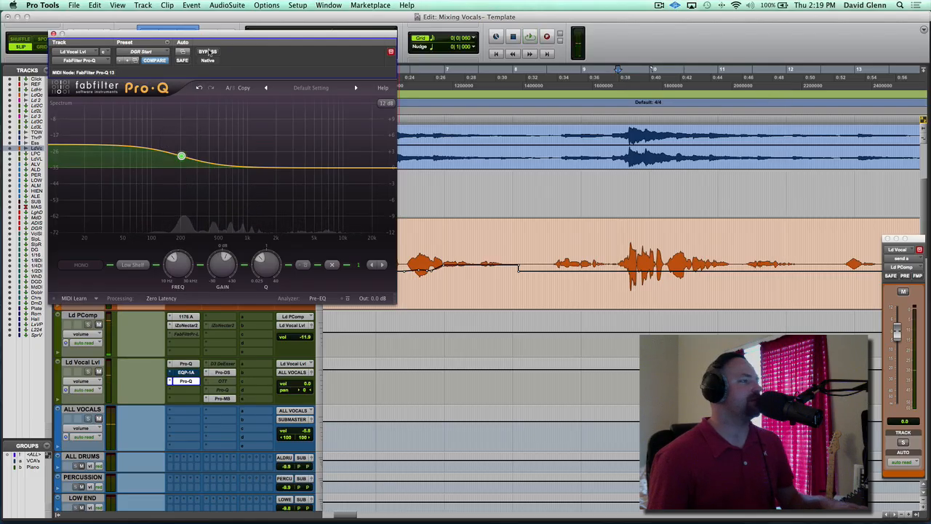
key("space")
left_click(209, 52)
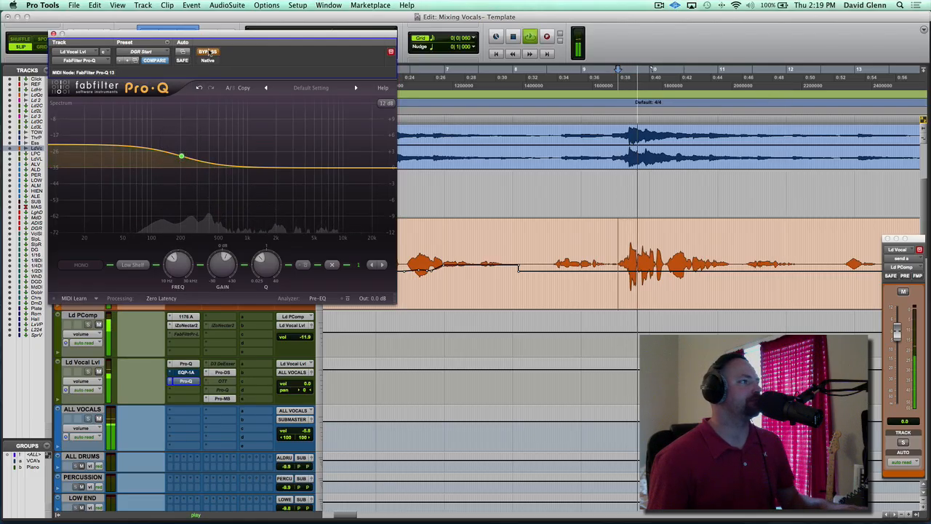
left_click(209, 51)
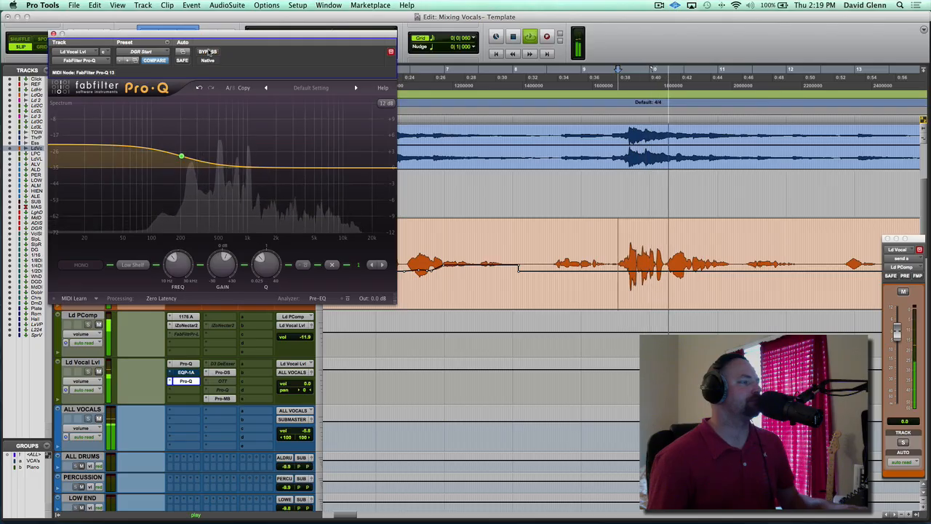
left_click(53, 35)
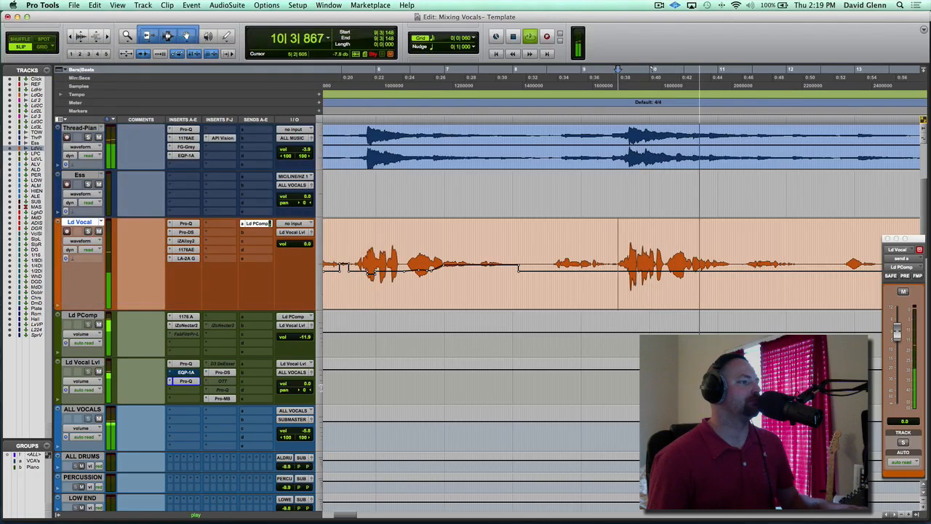
key("space")
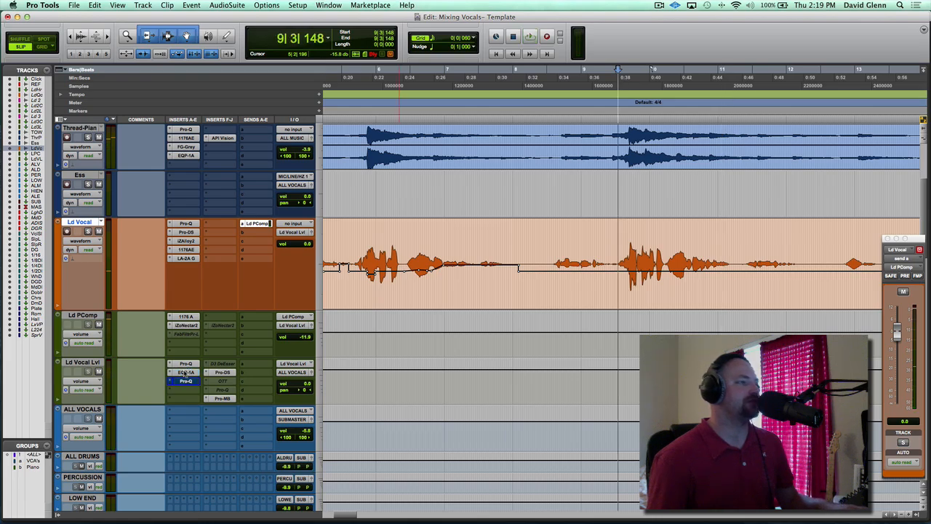
Replay the phrase with the second Pro-Q bypassed, comparing the EQP-1A insert active and bypassed
key("space")
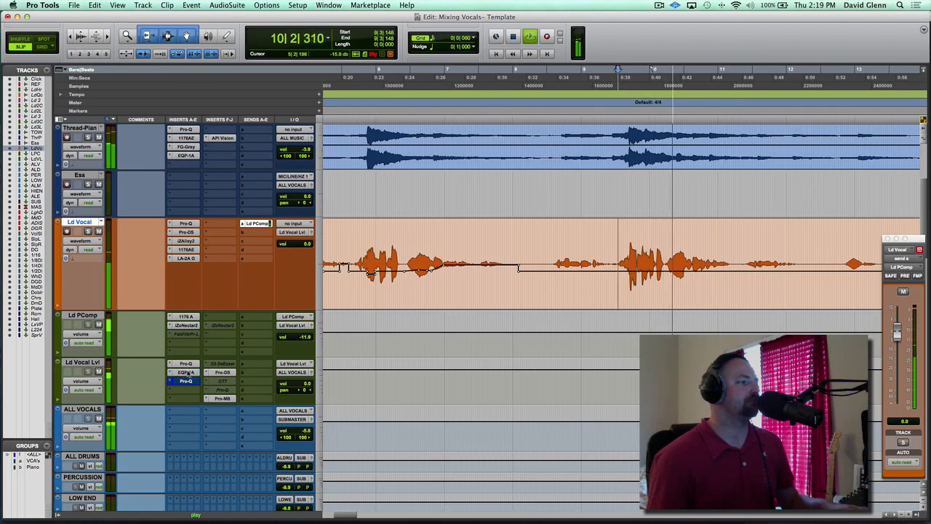
left_click(186, 372, "super")
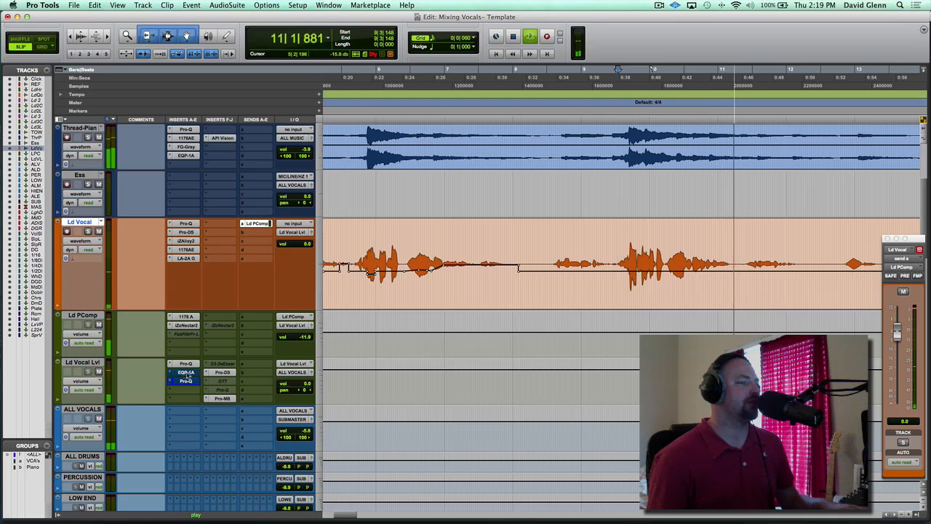
left_click(186, 371, "super")
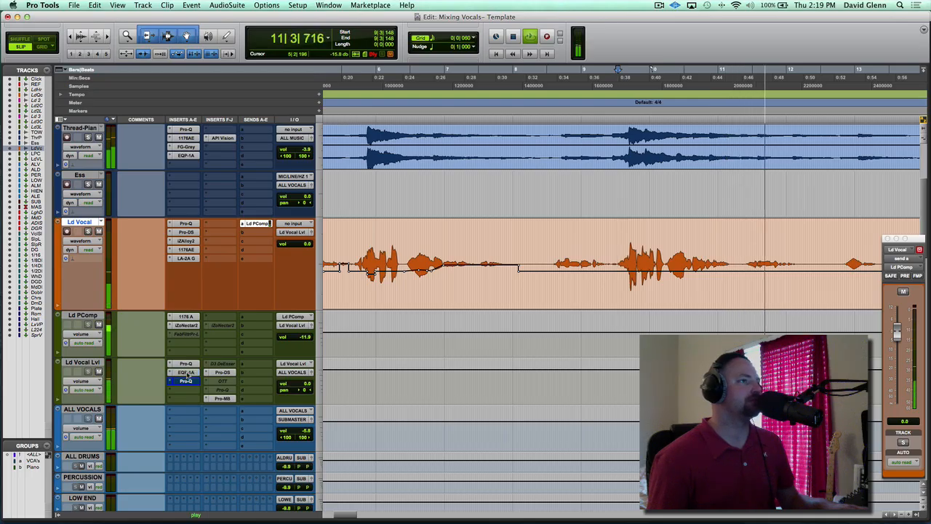
key("space")
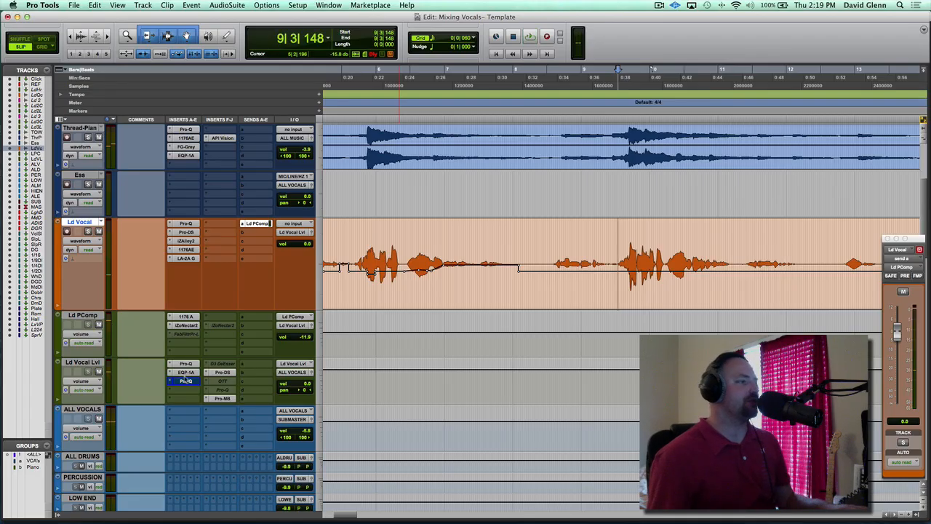
Remove the second Pro-Q from the Ld Vocal Lvl inserts
left_click(185, 381)
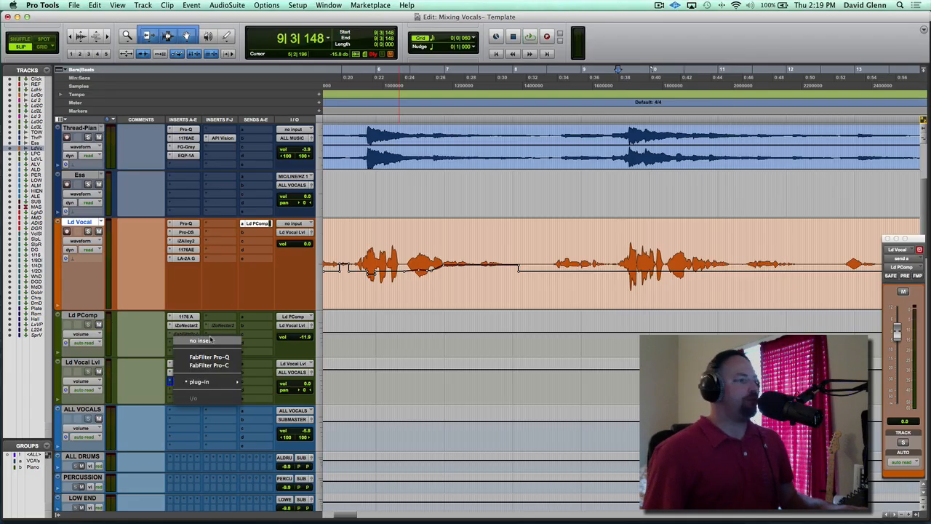
left_click(209, 356)
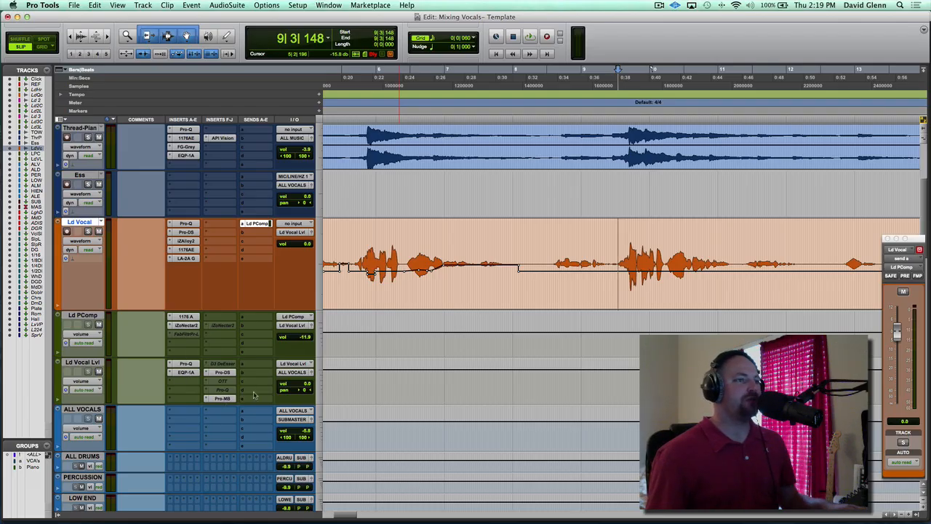
Play from just before the first lead vocal phrase at bar 4 with the Ld Vocal Lvl Pro-MB open and active
key("r")
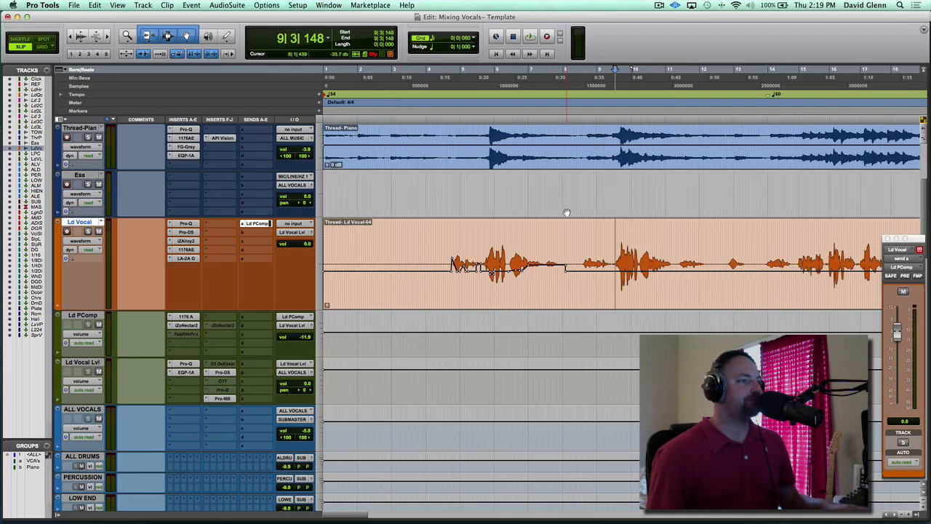
left_click(432, 250)
left_click(456, 250)
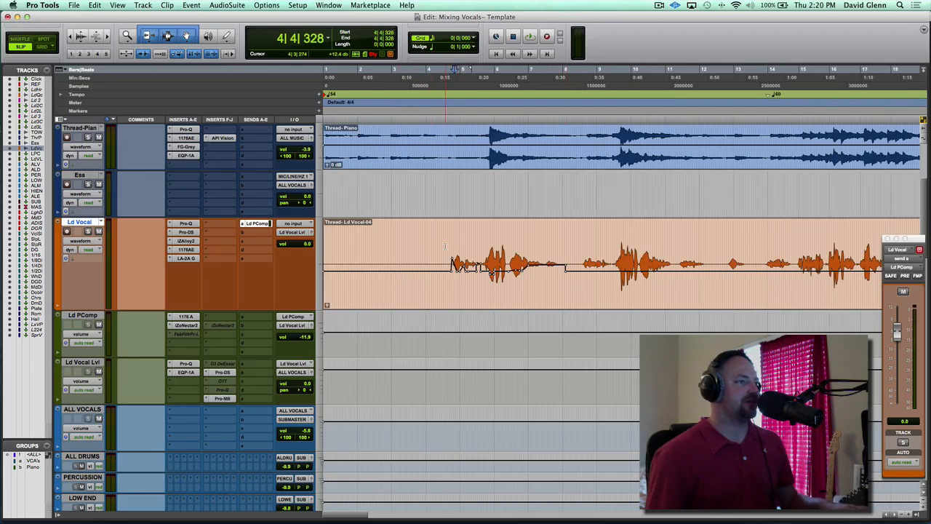
left_click(445, 250)
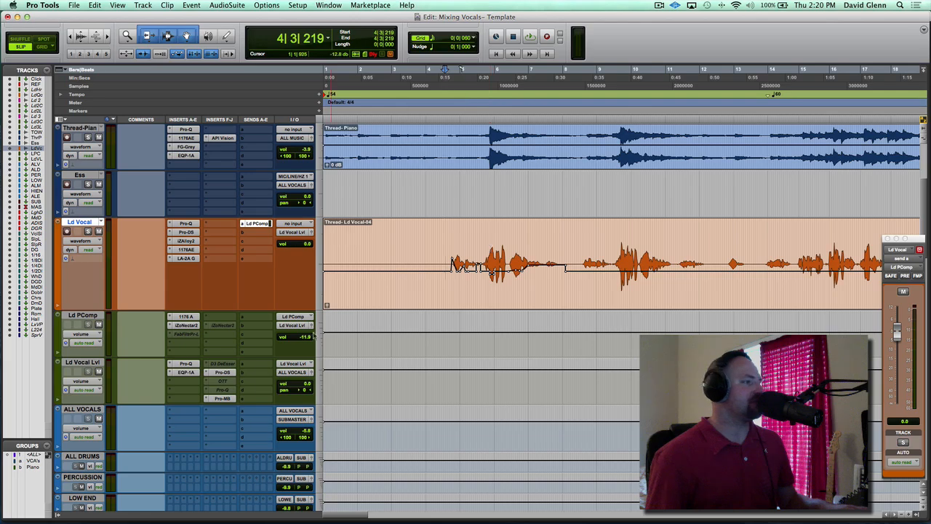
left_click(222, 398)
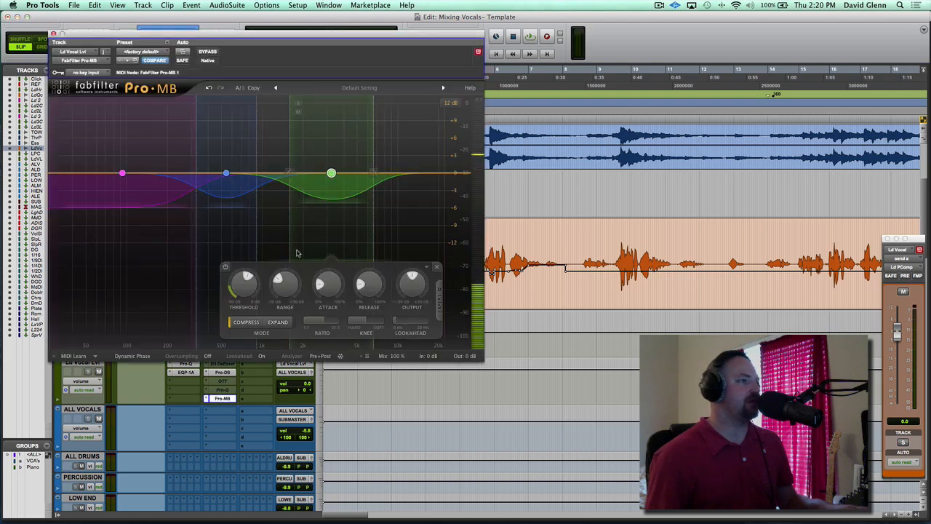
key("space")
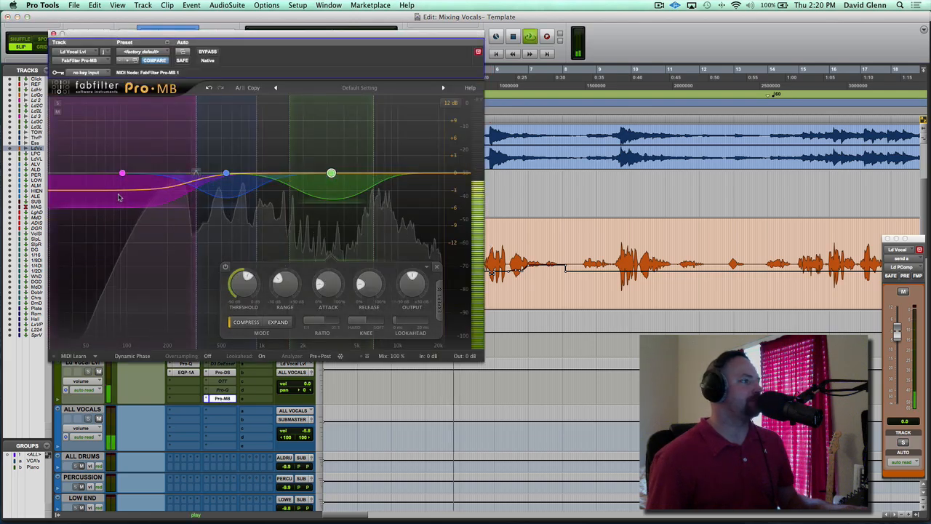
key("space")
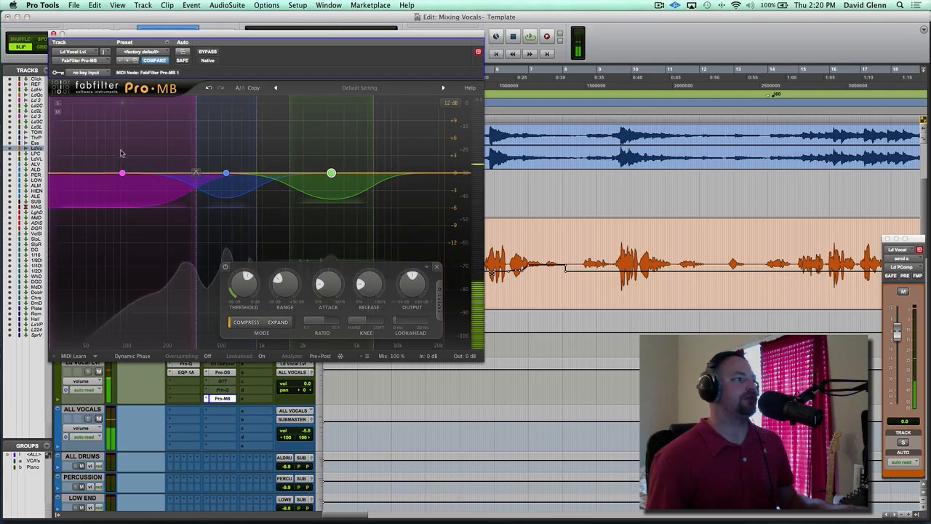
Replay the opening vocal phrase with Pro-MB bypassed and with it re-enabled for comparison, and close the plug-in
left_click(209, 51)
key("space")
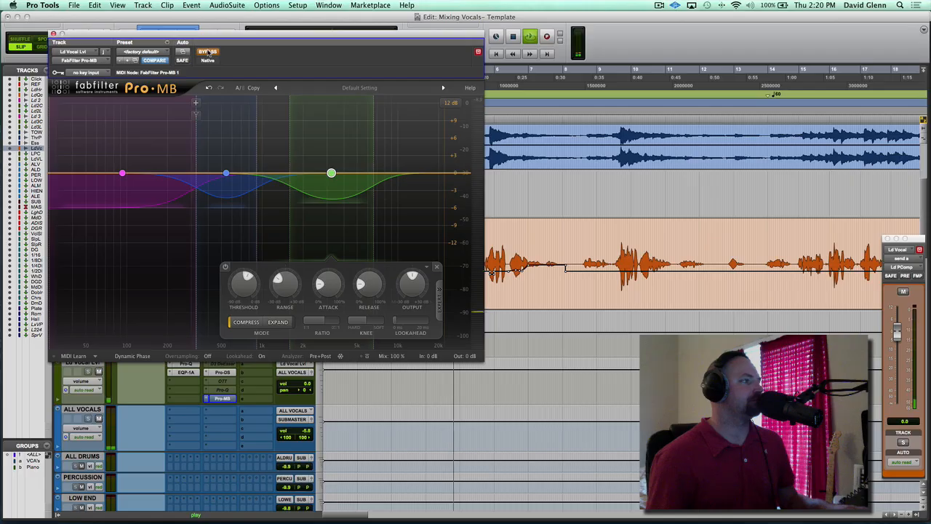
key("space")
key("space")
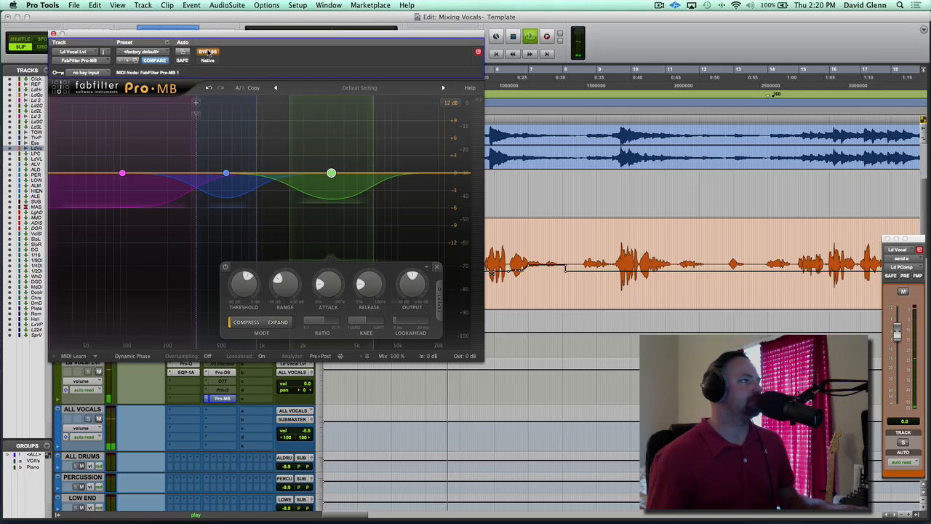
key("space")
left_click(209, 52)
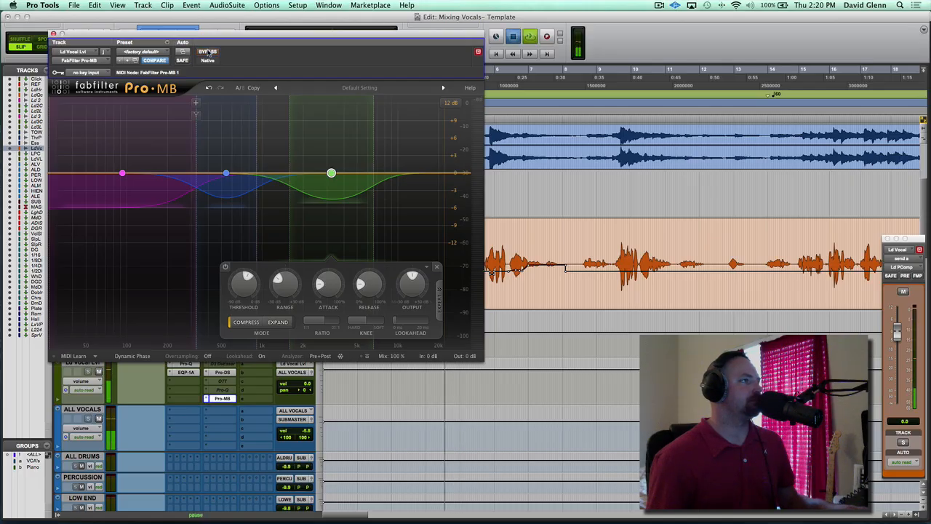
key("space")
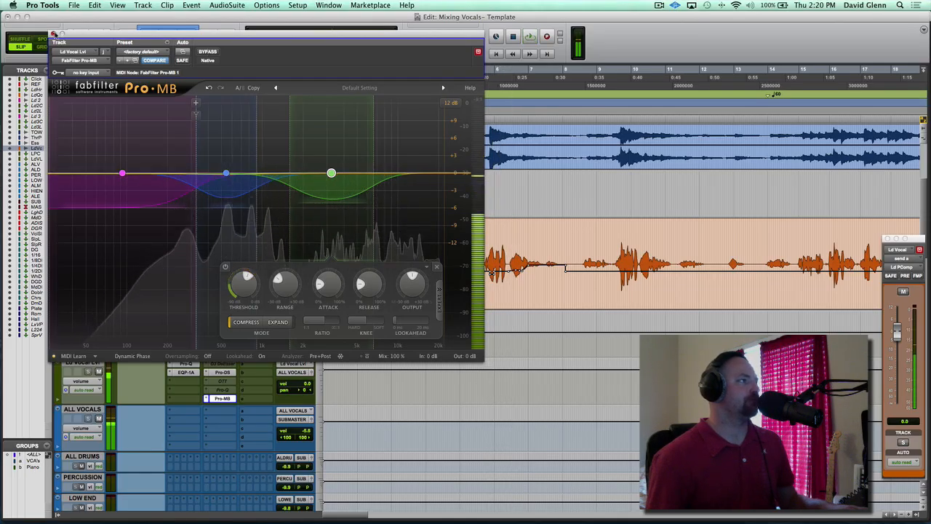
left_click(53, 34)
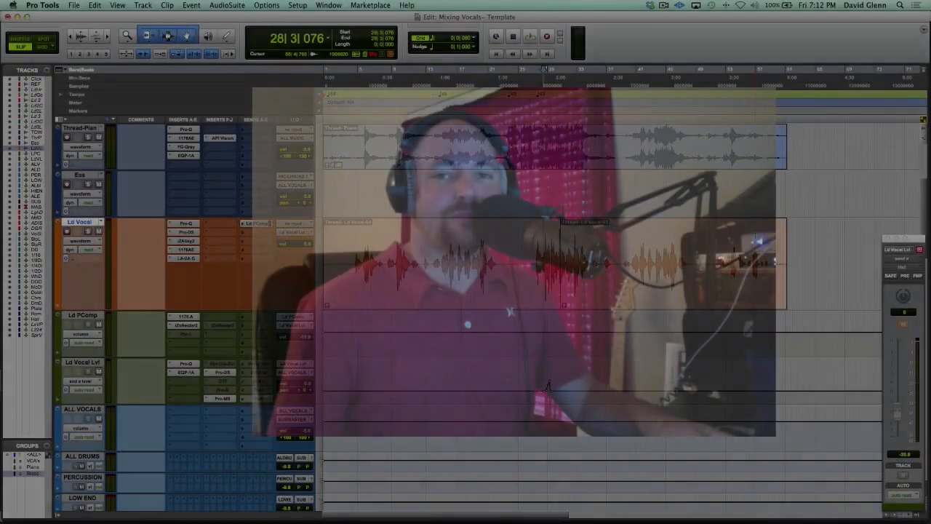